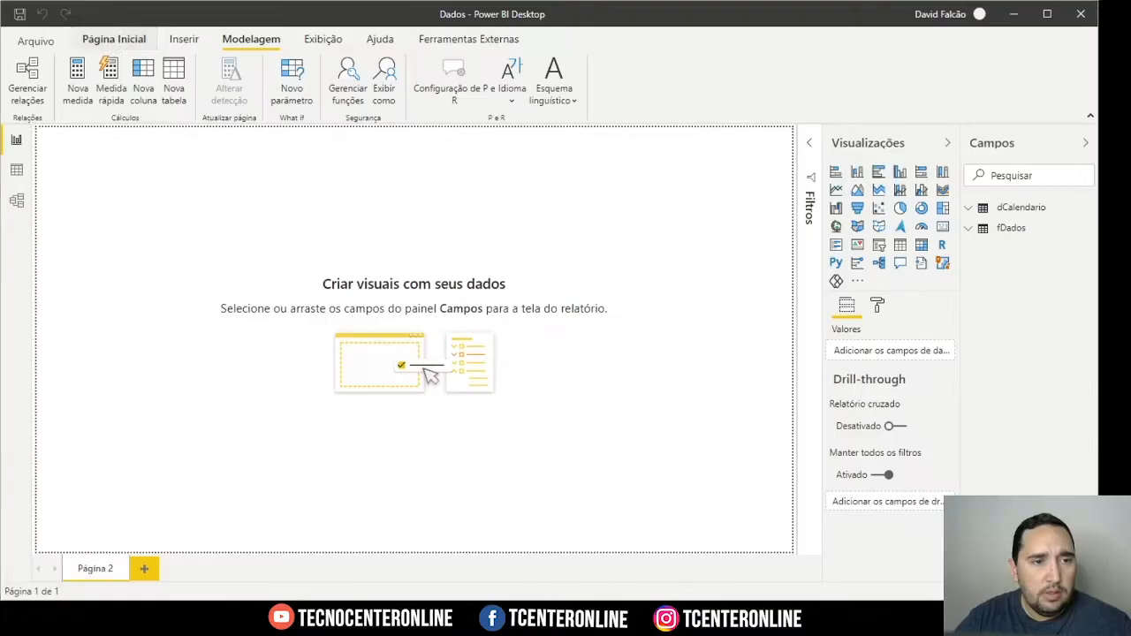
left_click(233, 71)
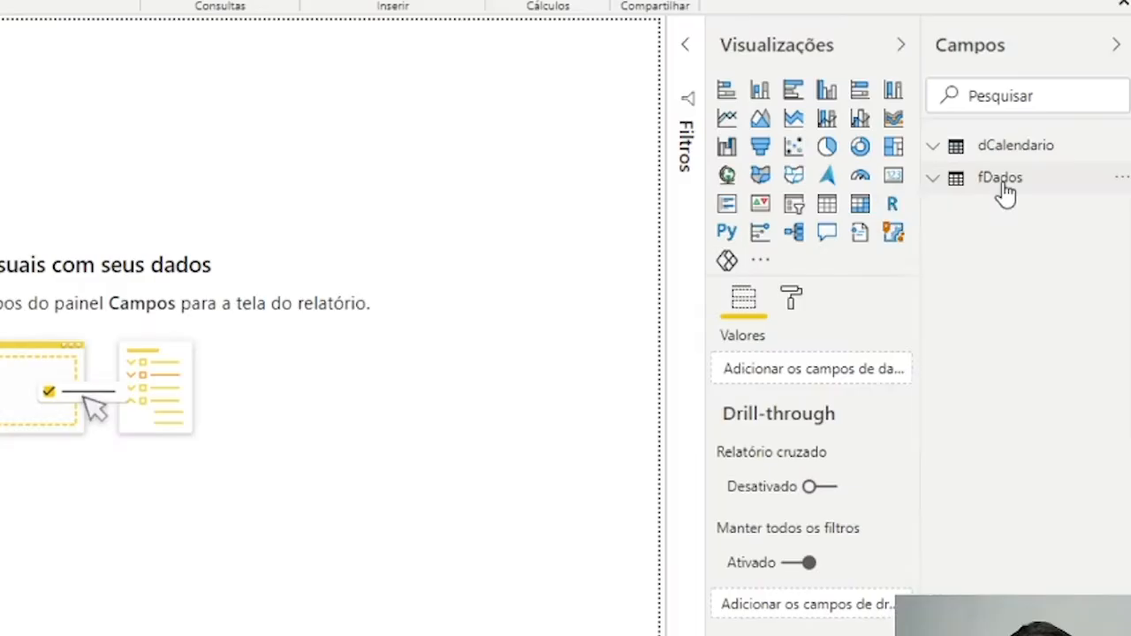
right_click(1004, 188)
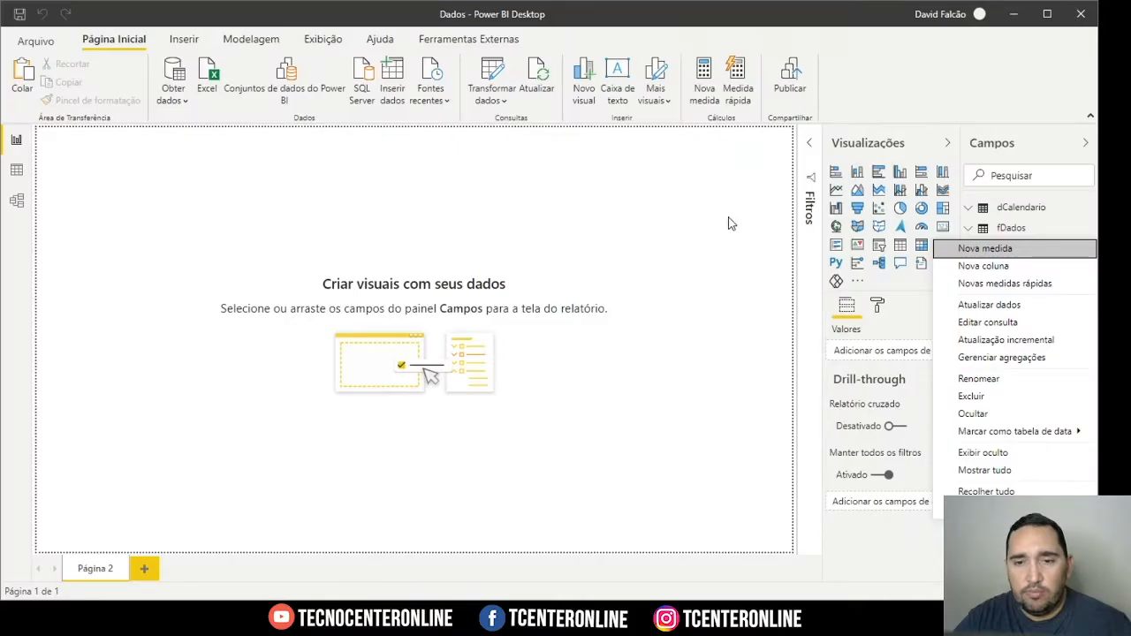
left_click(559, 161)
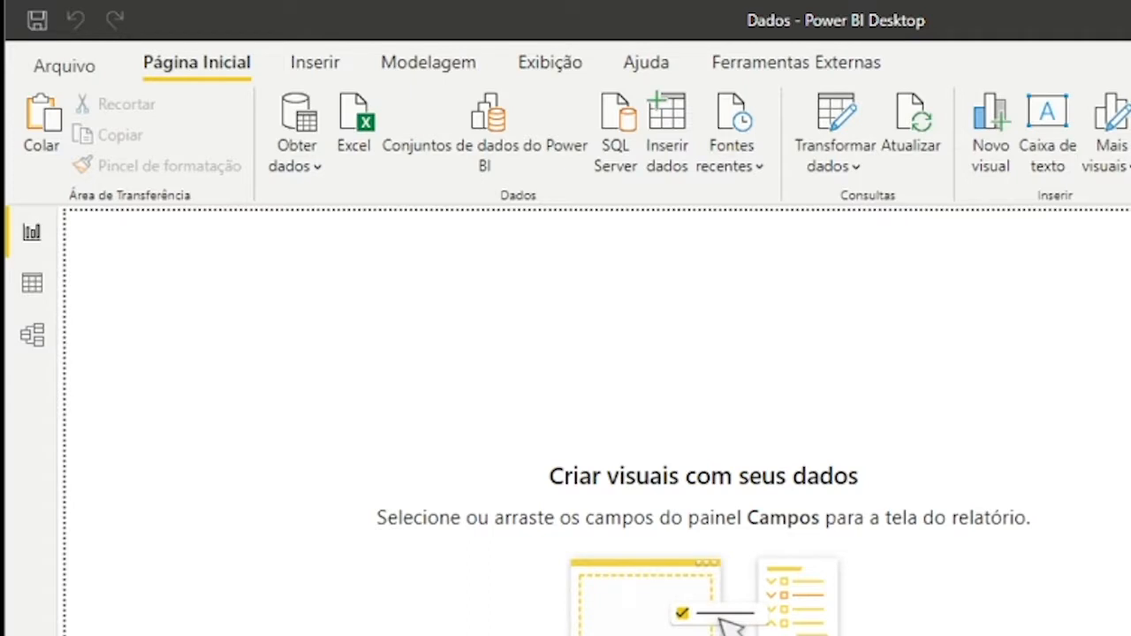
Examine the columns and records of the fDados and dCalendario tables.
left_click(34, 282)
left_click(1052, 313)
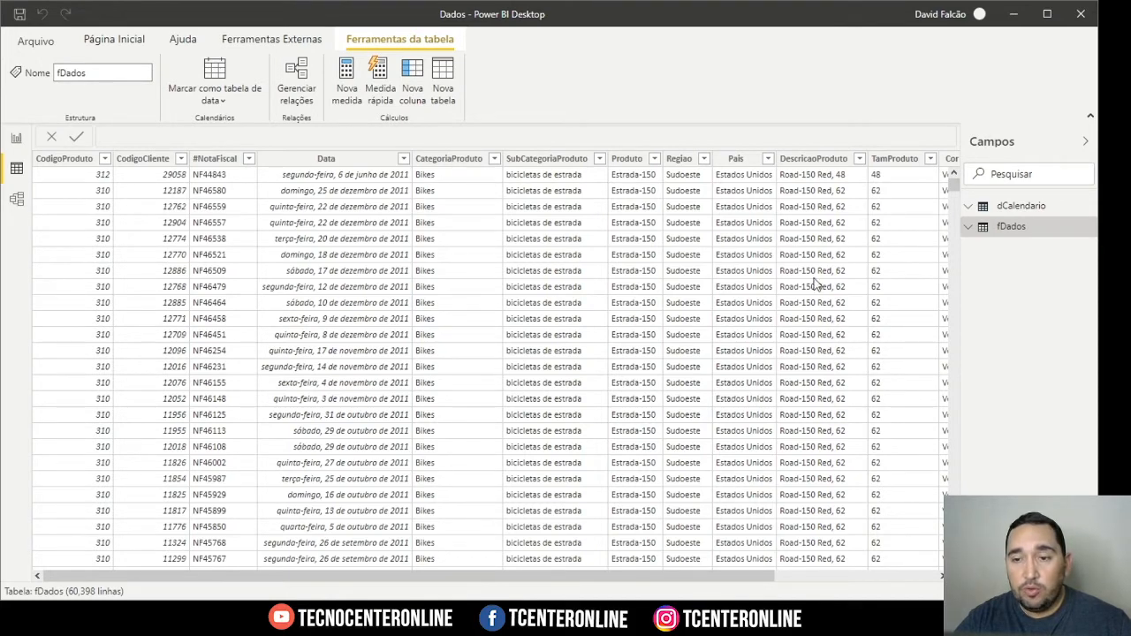
scroll(778, 497, "right", 3)
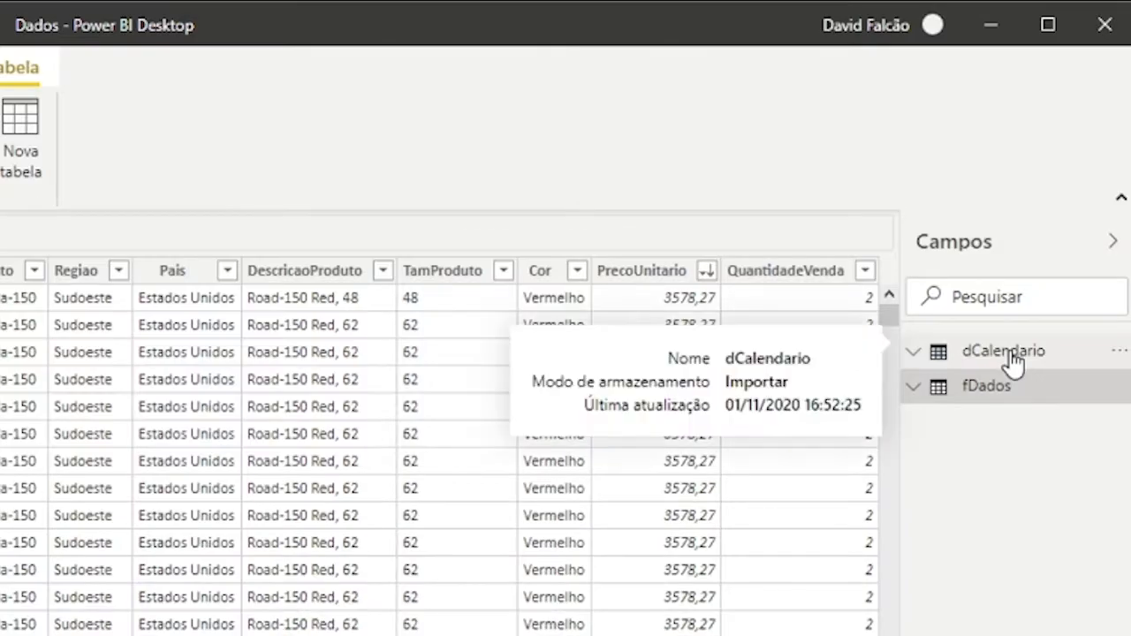
left_click(1012, 356)
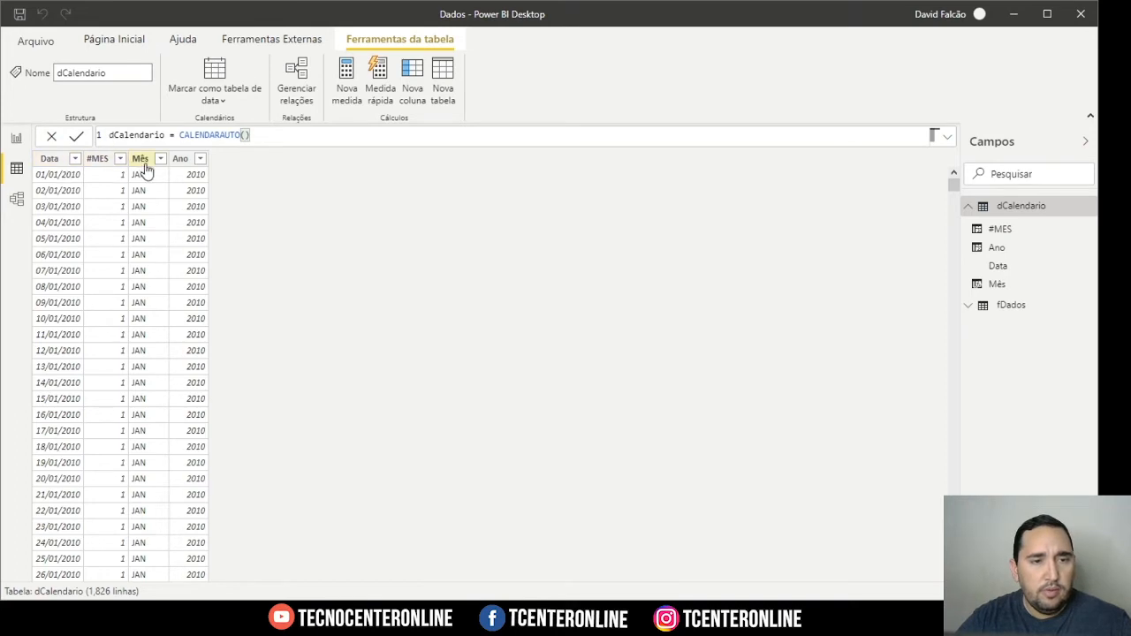
left_click(967, 205)
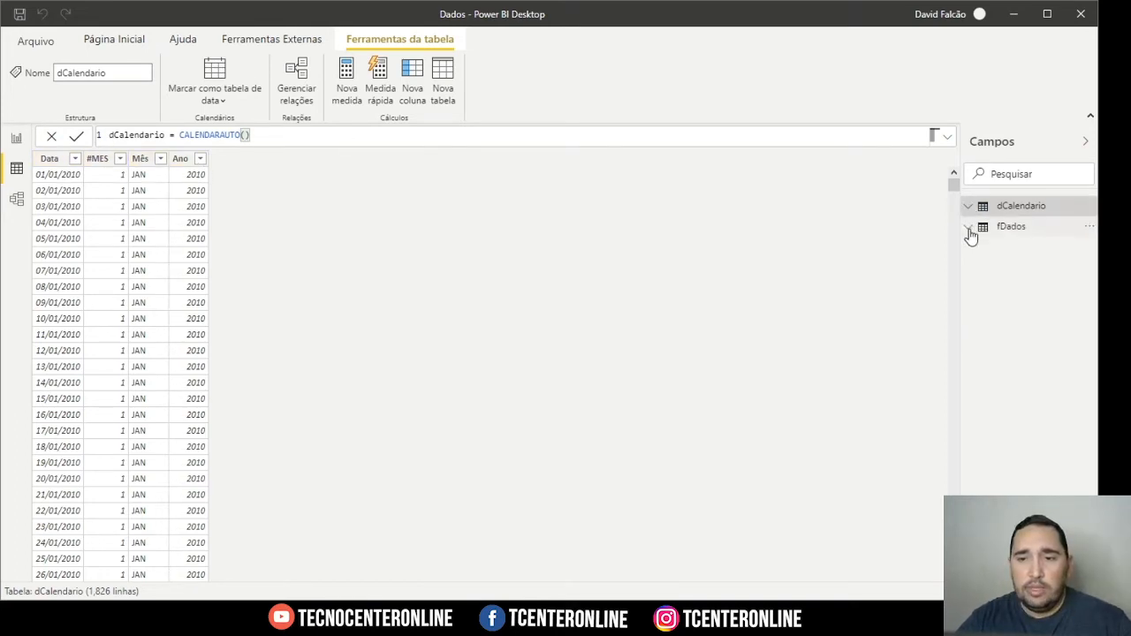
left_click(15, 141)
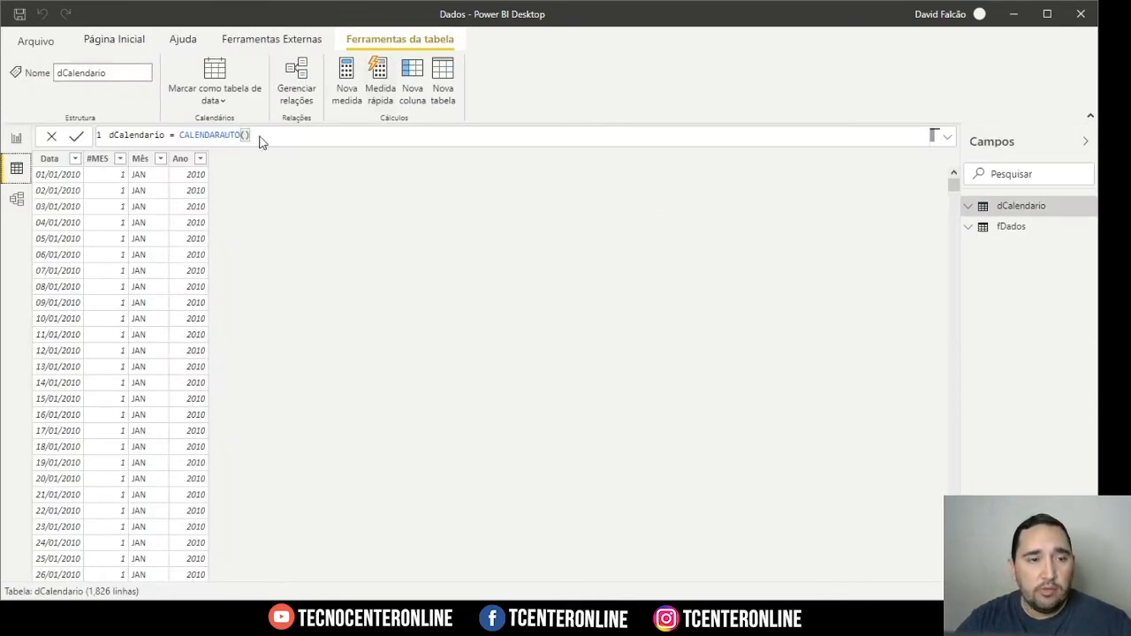
Review the relationship between dCalendario and fDados, and the PrecoUnitario and QuantidadeVenda columns of fDados.
left_click(16, 199)
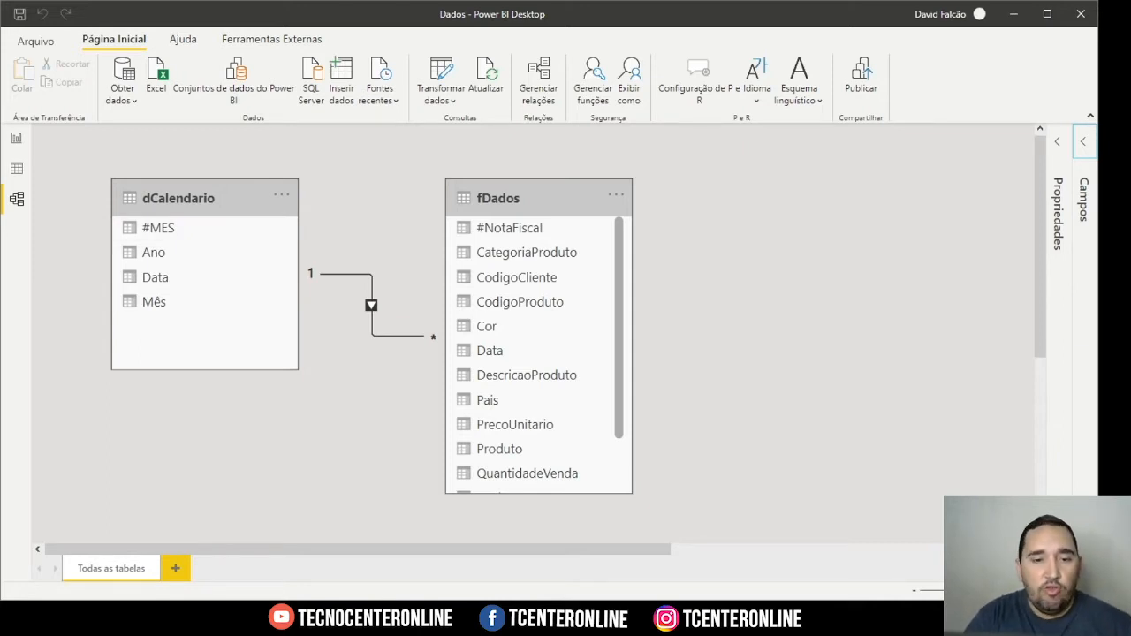
left_click(16, 168)
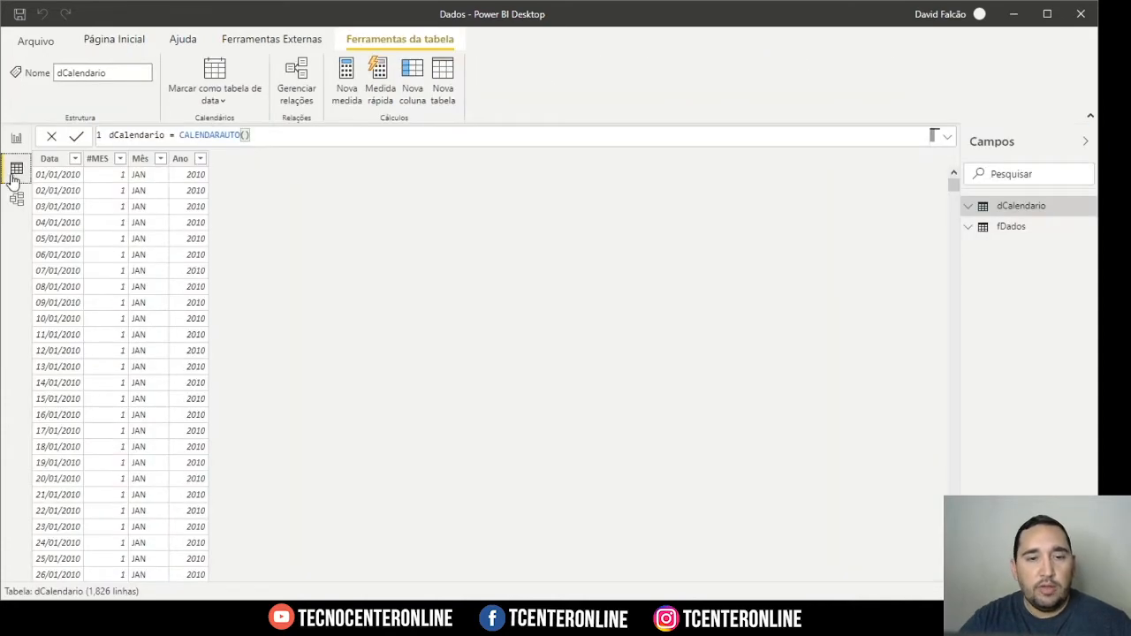
left_click(1028, 234)
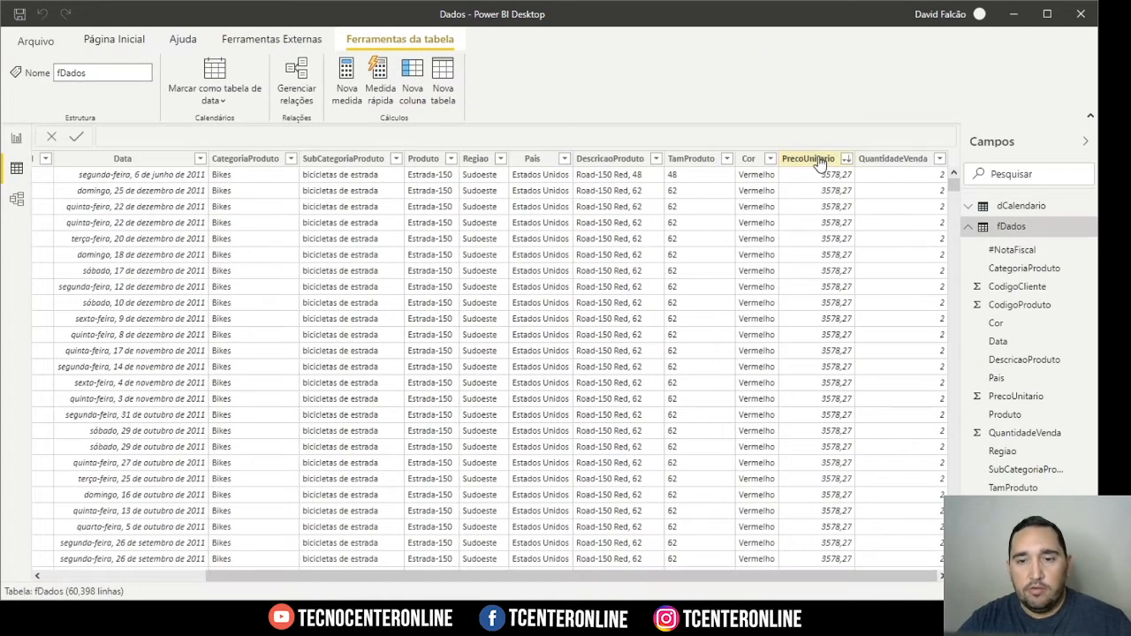
left_click(902, 163)
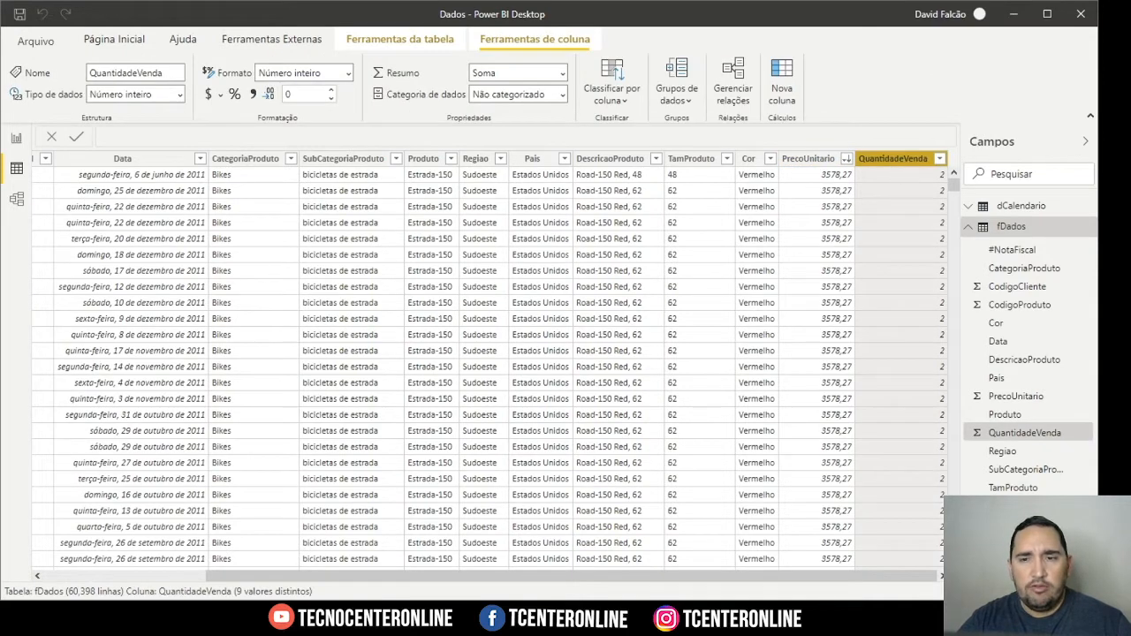
left_click(1023, 206)
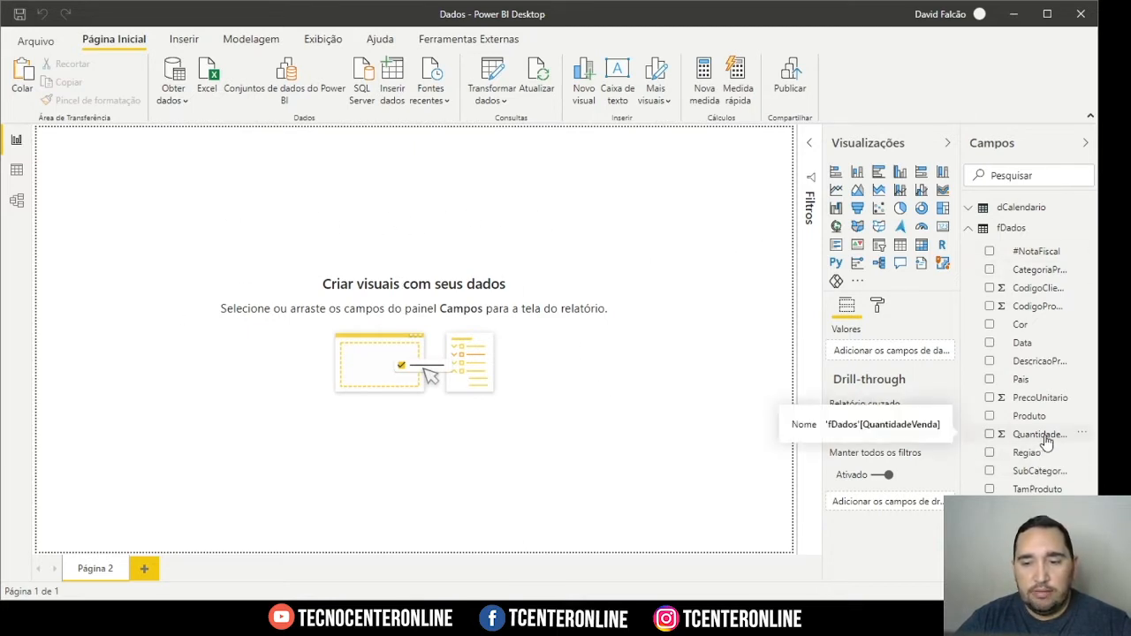
Start a new measure in the report and name it TotalQTD.
left_click(251, 39)
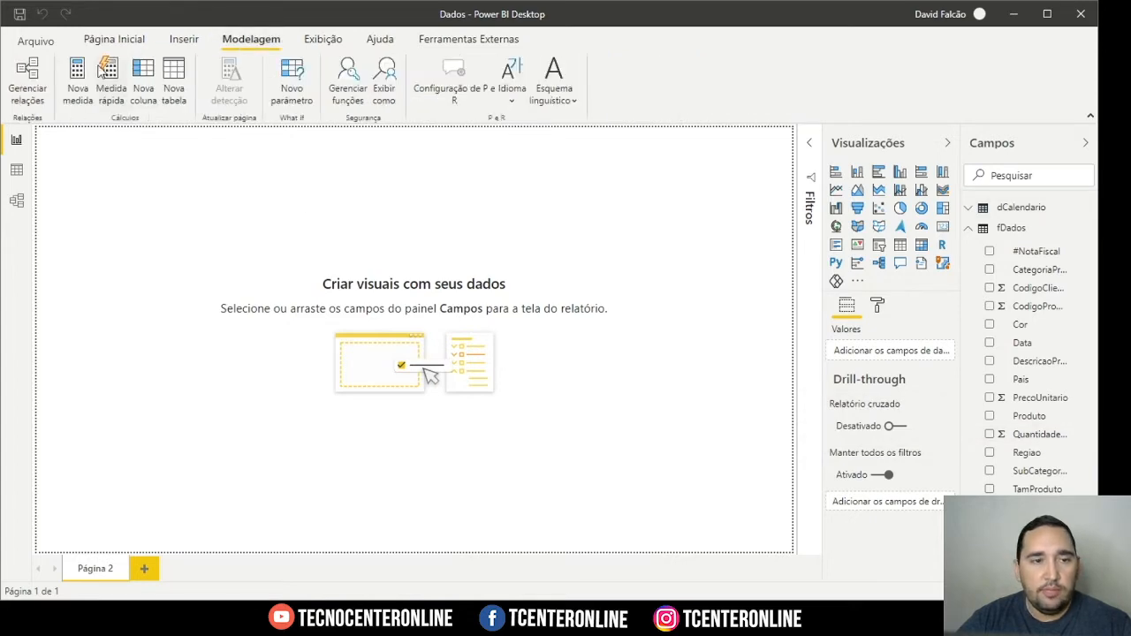
left_click(77, 81)
left_click(146, 140)
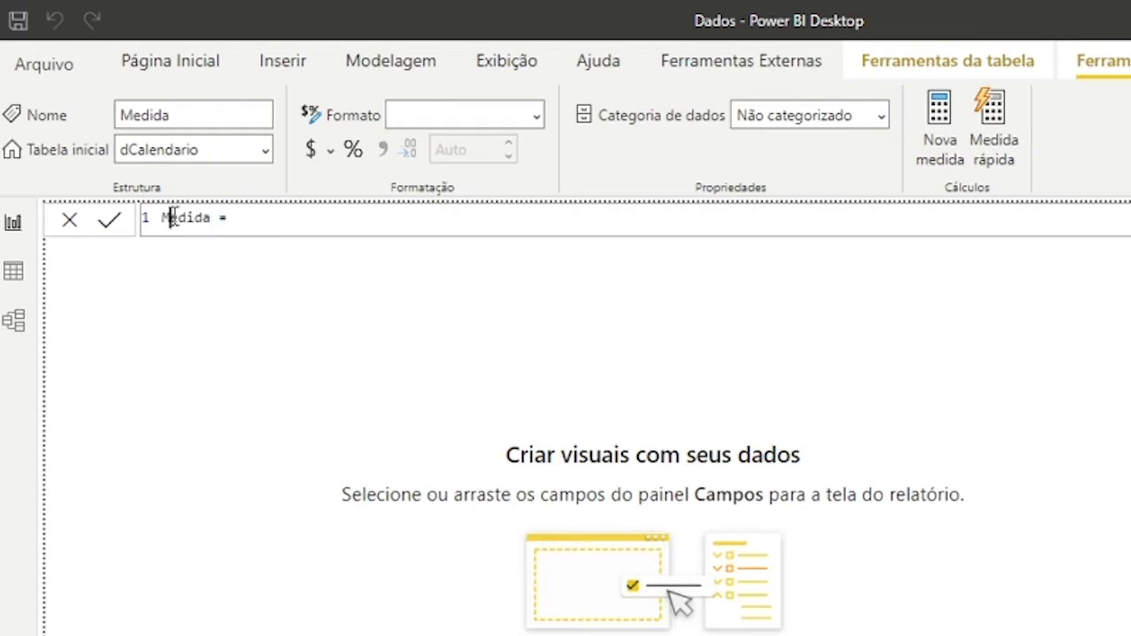
double_click(173, 217)
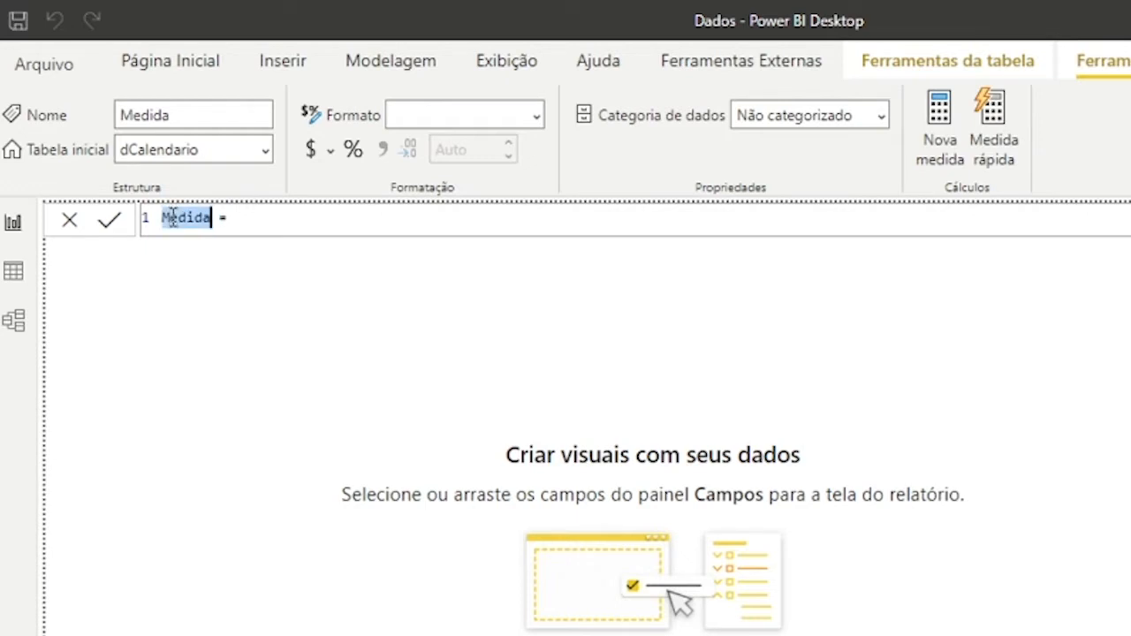
type("T")
type("otalQTD")
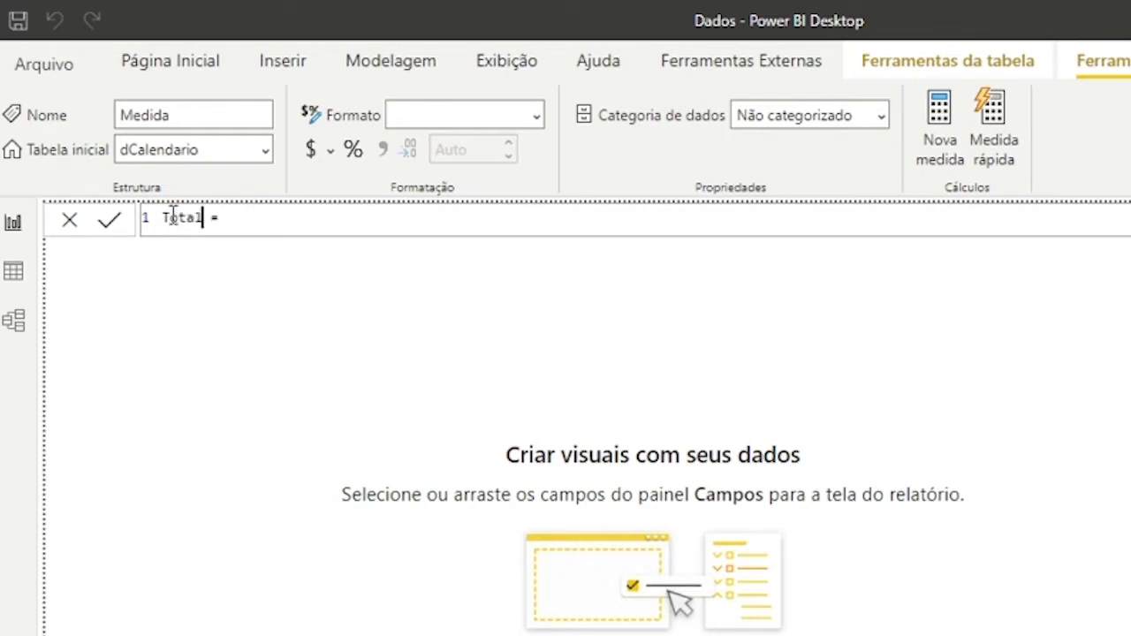
Define TotalQTD as sum(fDados[QuantidadeVenda]) and set the measure's home table to fDados.
key("End")
type("sum")
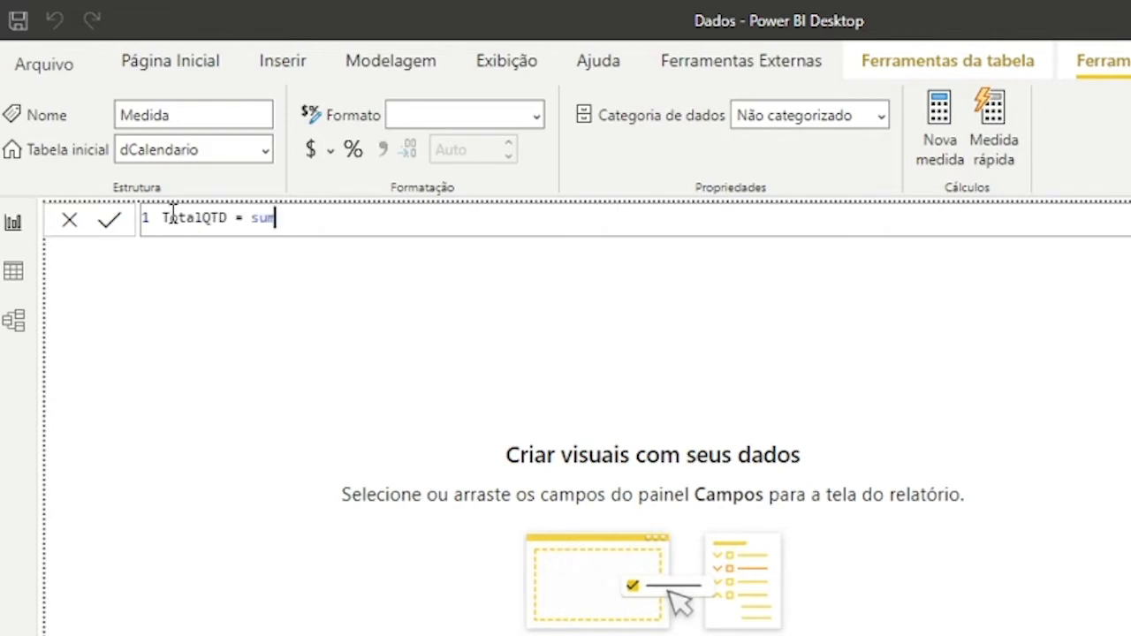
type("(quan")
key("Tab")
type(")")
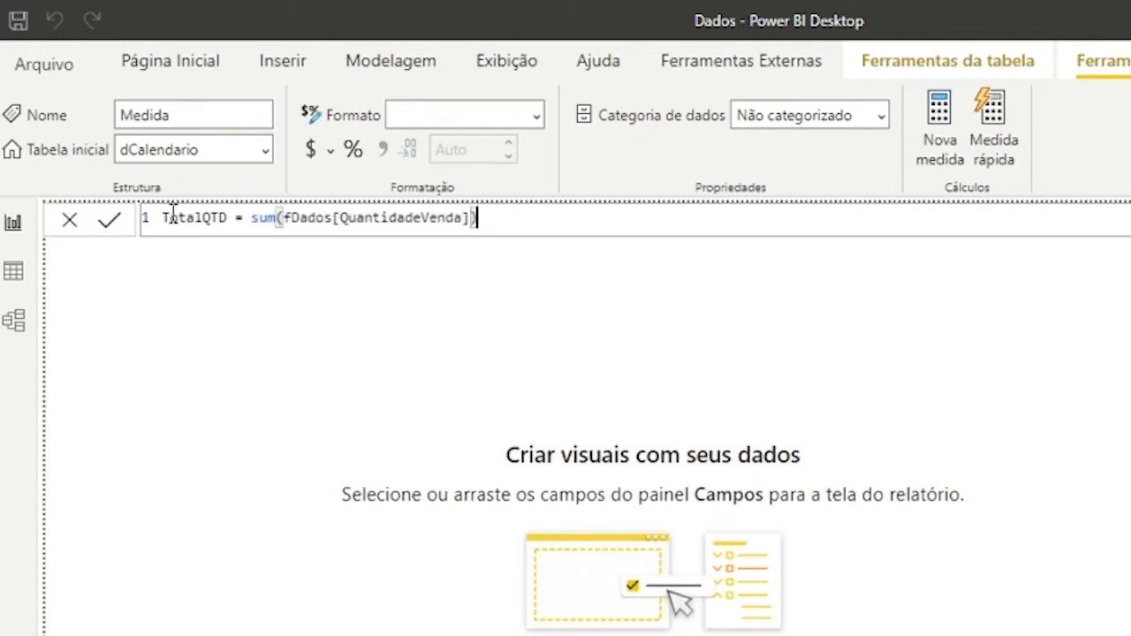
key("Return")
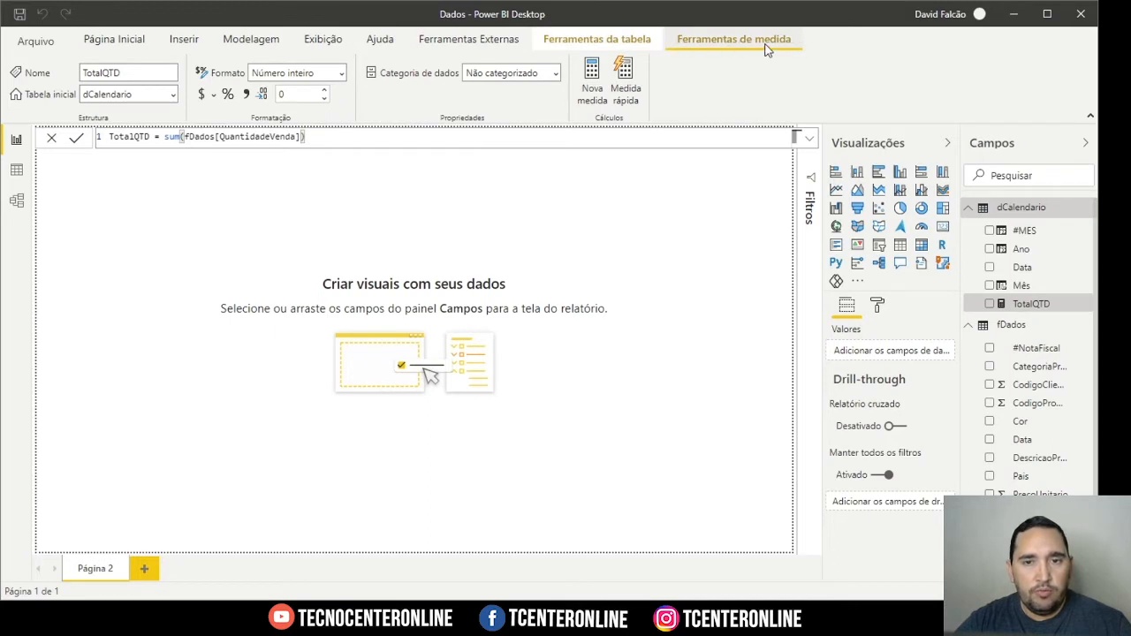
left_click(172, 96)
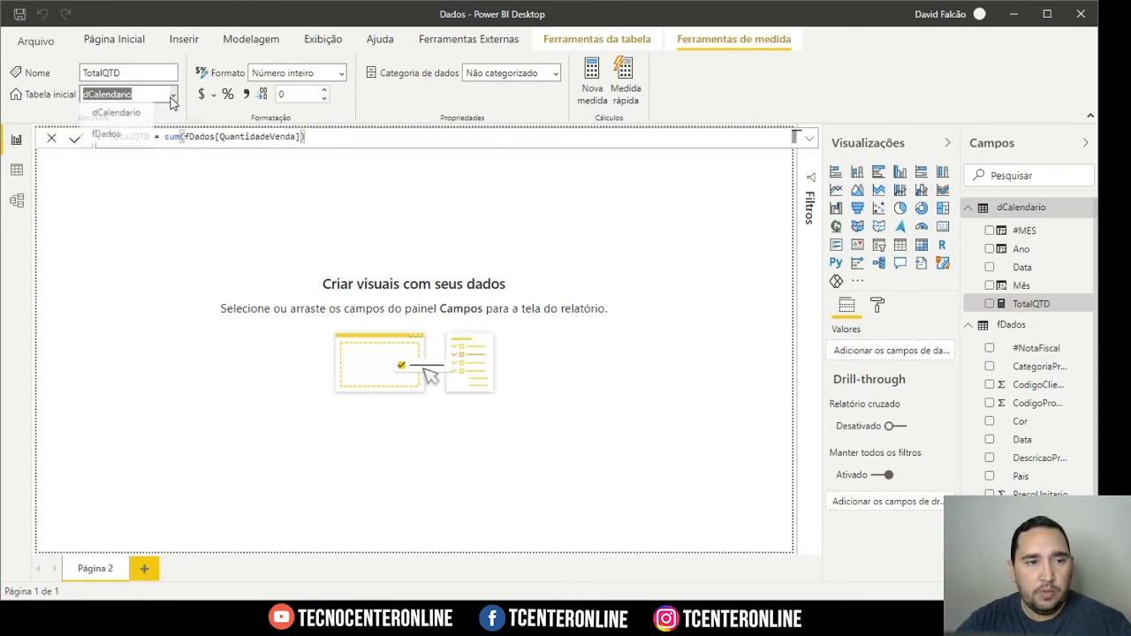
left_click(106, 138)
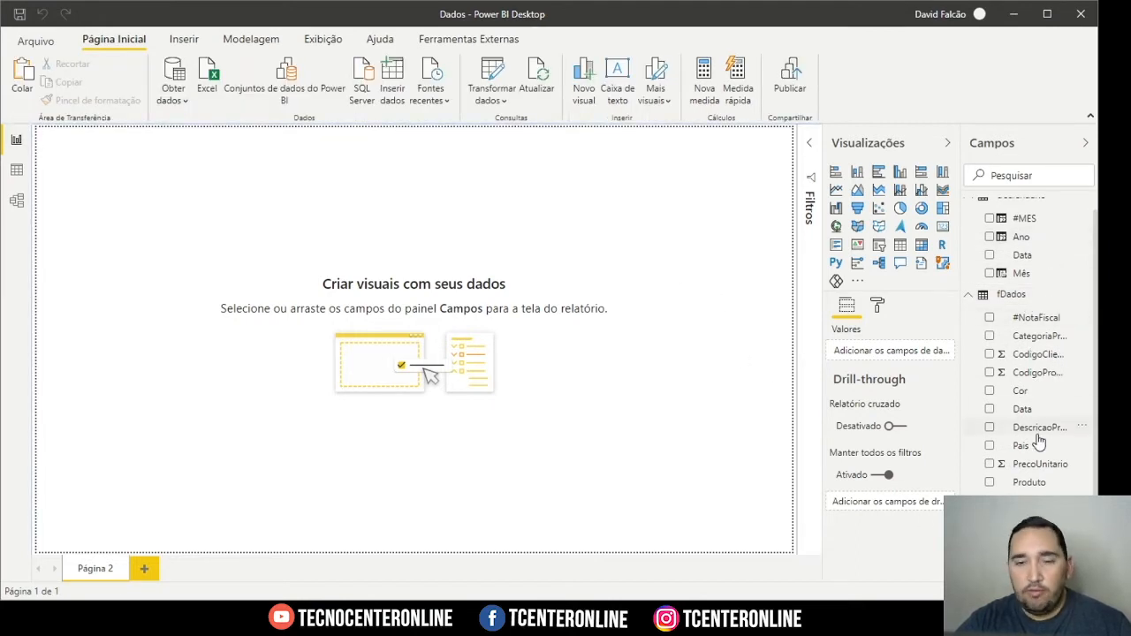
Add TotalQTD to the page as a visual, place it near the page's upper middle and convert it to a matrix.
scroll(1053, 464, "down", 1)
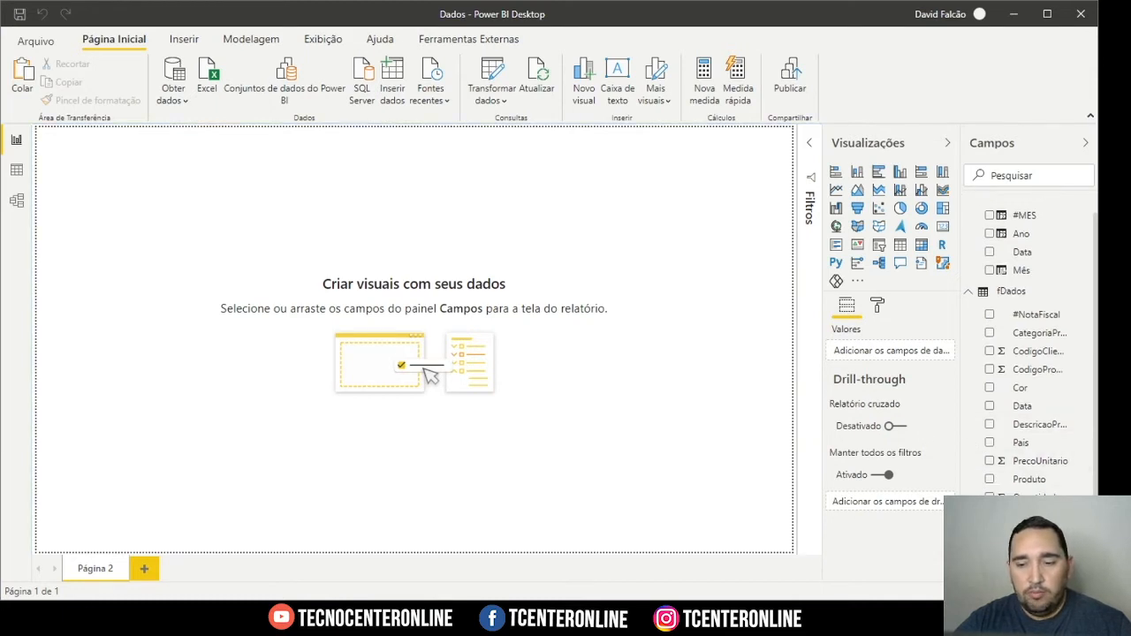
left_click(990, 553)
left_click_drag(174, 170, 585, 216)
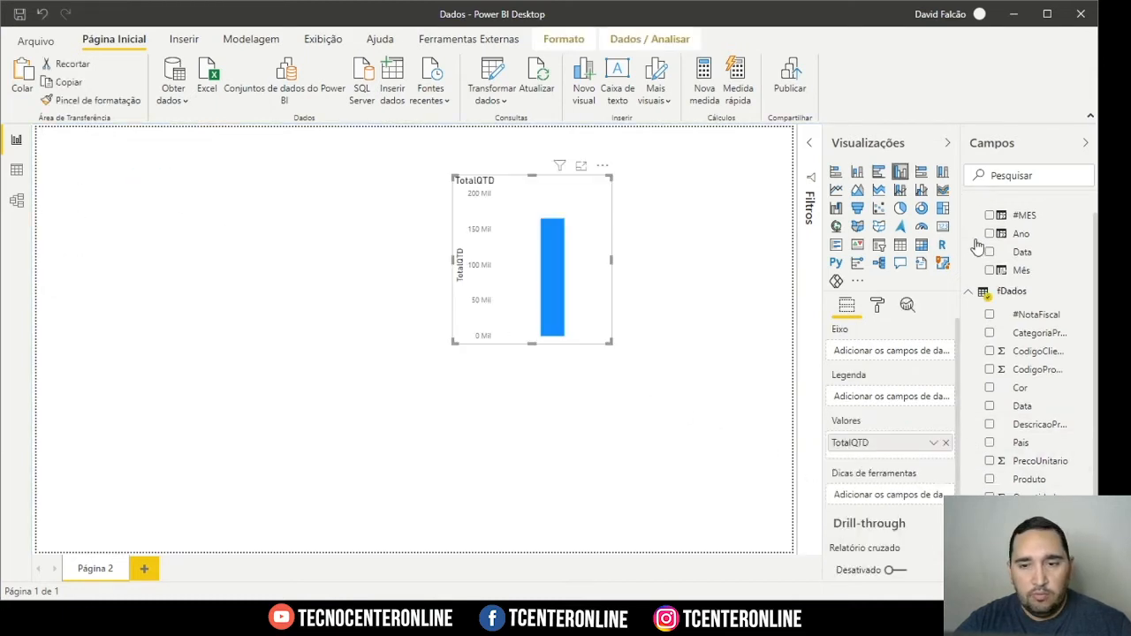
left_click(921, 245)
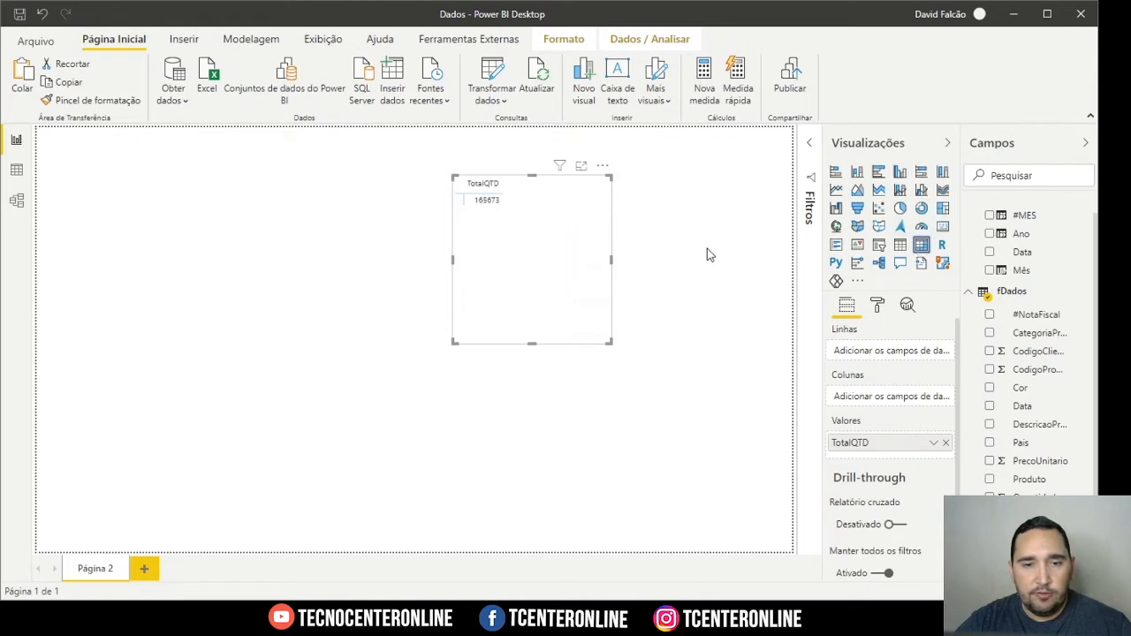
Set the matrix grid's text size to 11 pt and format the TotalQTD measure with a thousands separator.
left_click(878, 307)
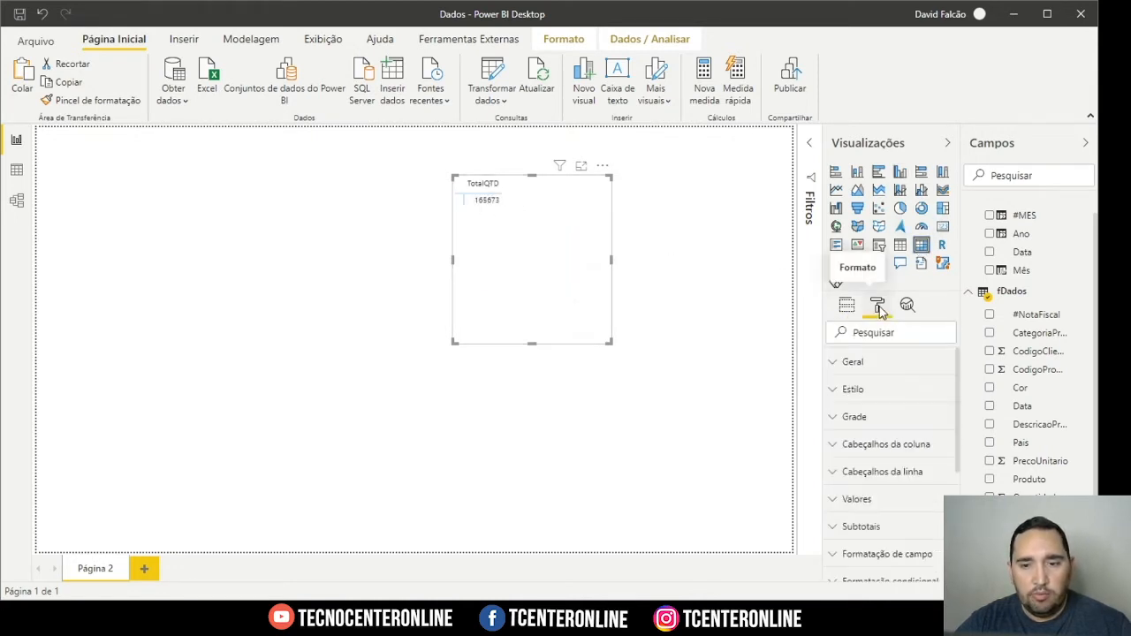
left_click(840, 417)
scroll(898, 399, "down", 10)
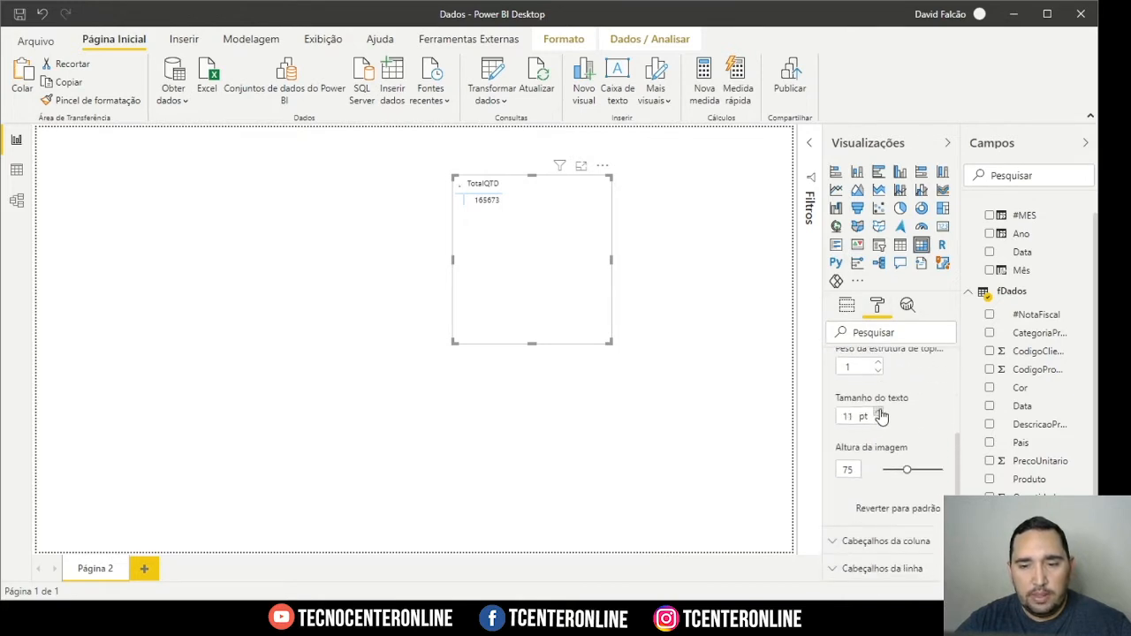
left_click(682, 306)
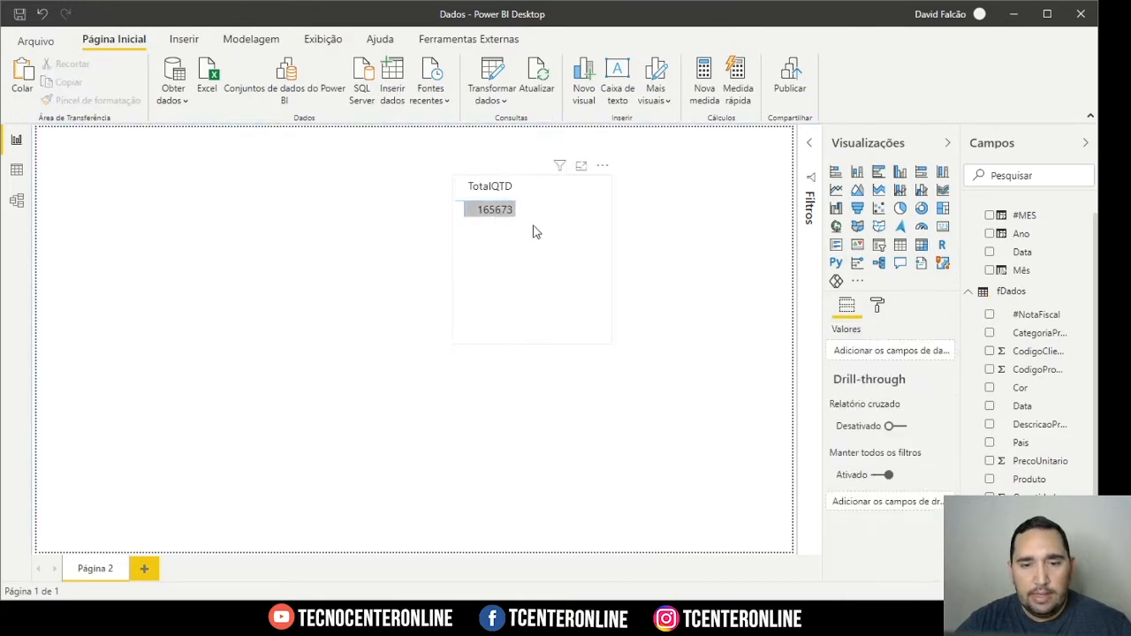
left_click(1032, 533)
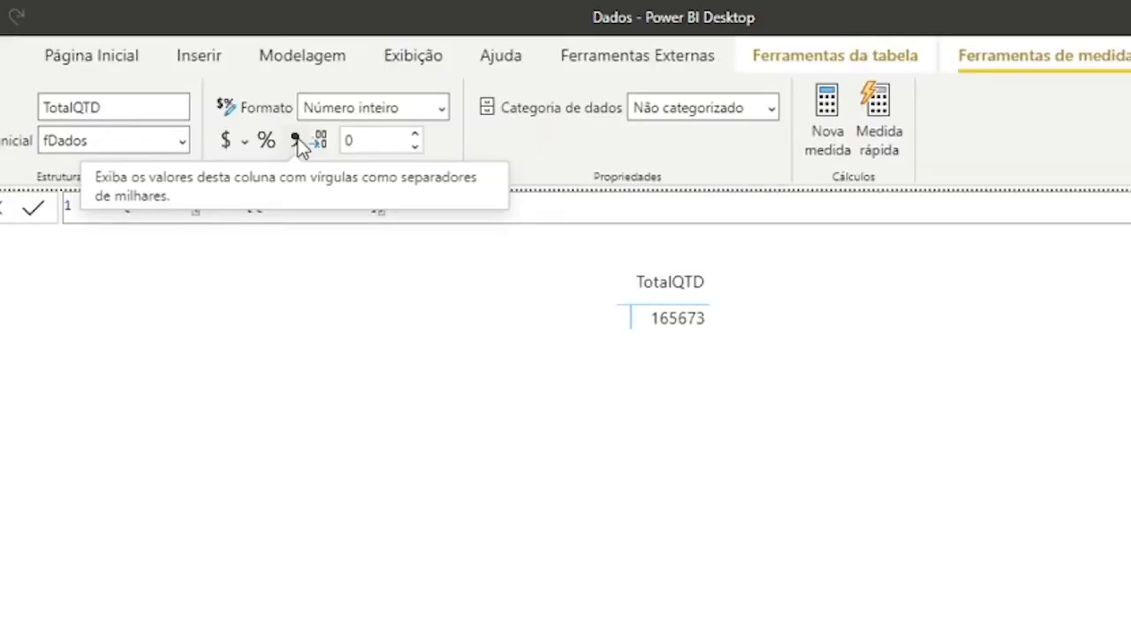
left_click(297, 141)
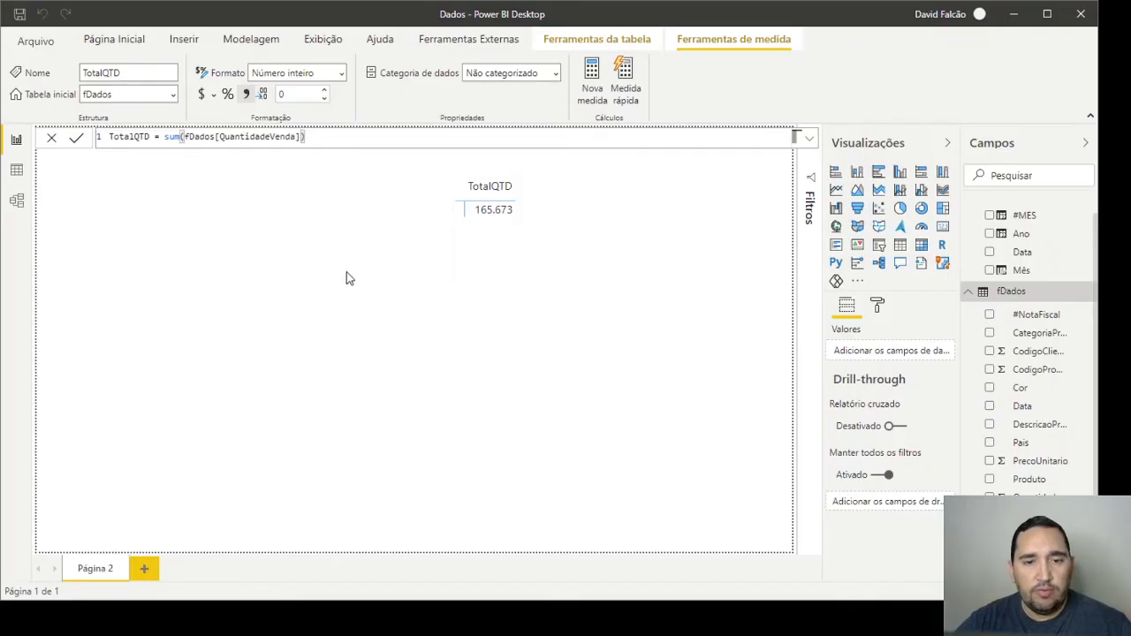
Break the matrix down by year, using the Ano column of dCalendario as its rows.
left_click(494, 252)
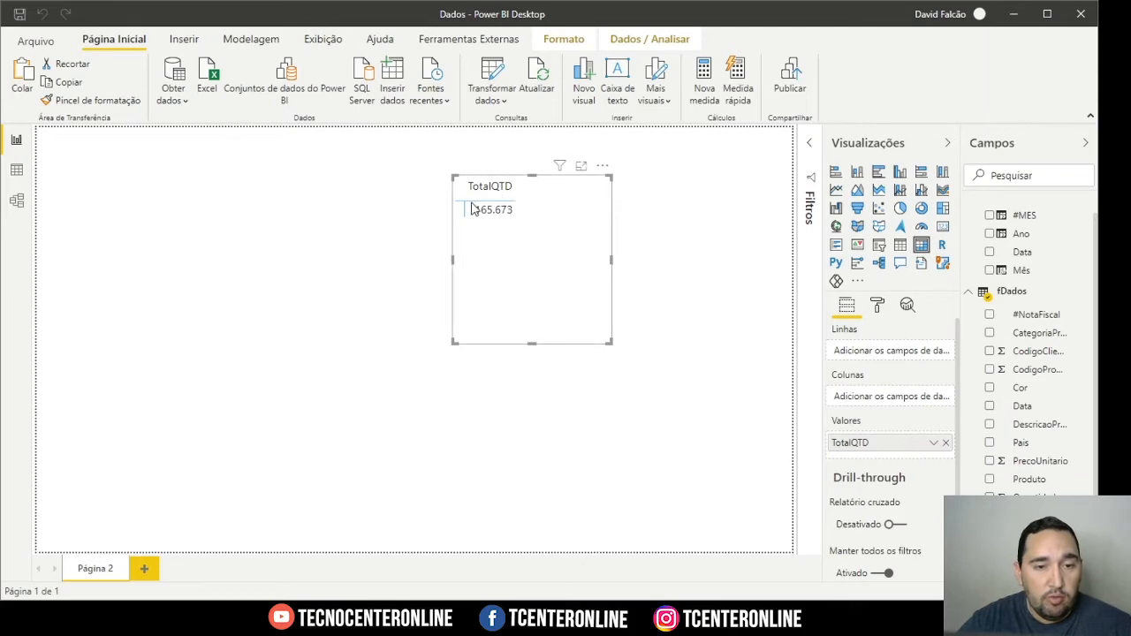
left_click(16, 169)
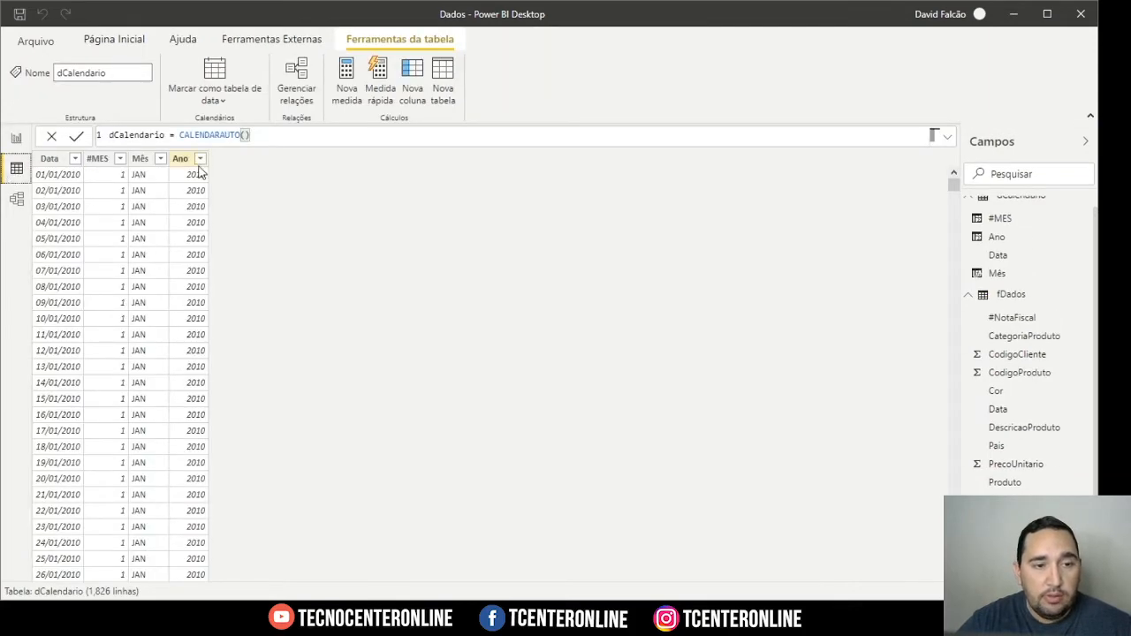
left_click(1020, 436)
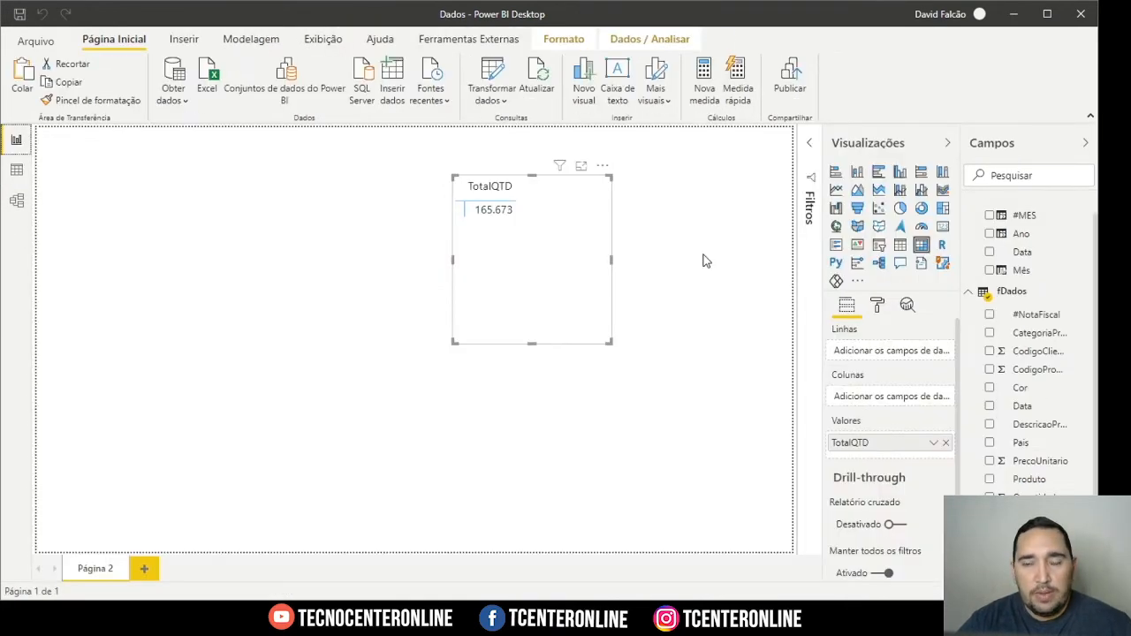
left_click(1023, 235)
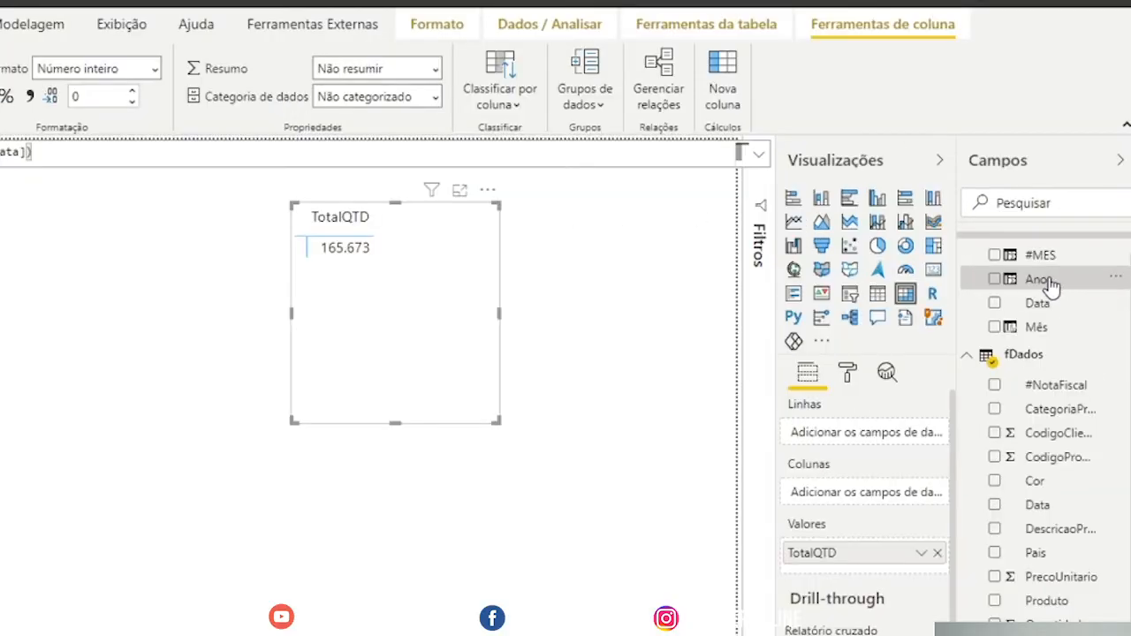
left_click_drag(979, 288, 866, 442)
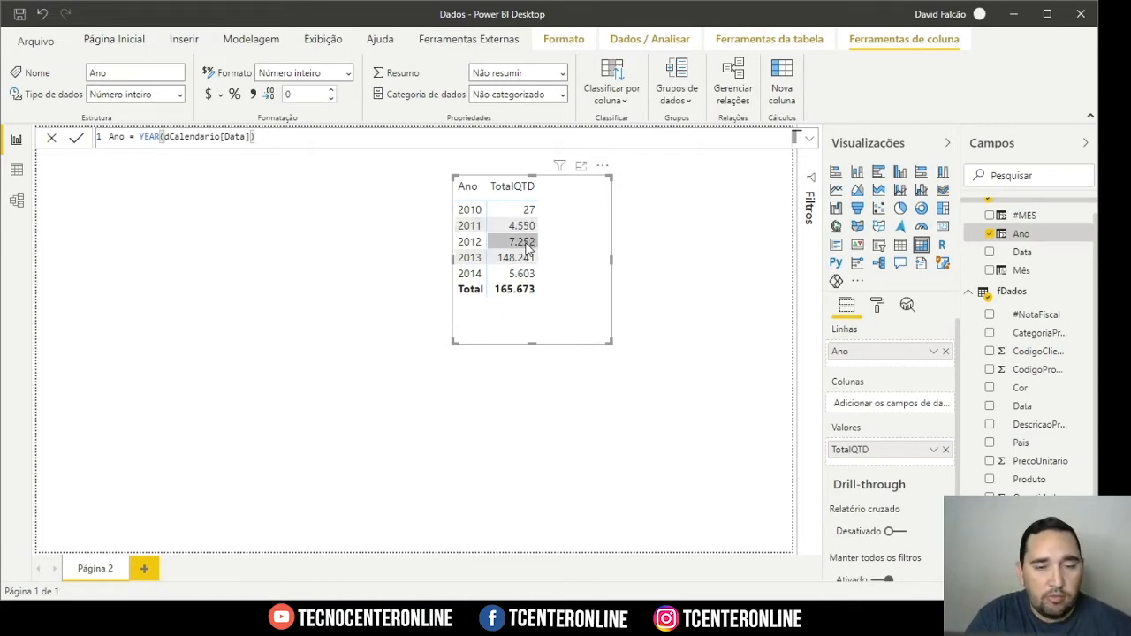
Split the matrix into monthly columns with dCalendario's Mês, moving it toward the page's left edge and widening it to fit all months.
left_click_drag(528, 248, 206, 295)
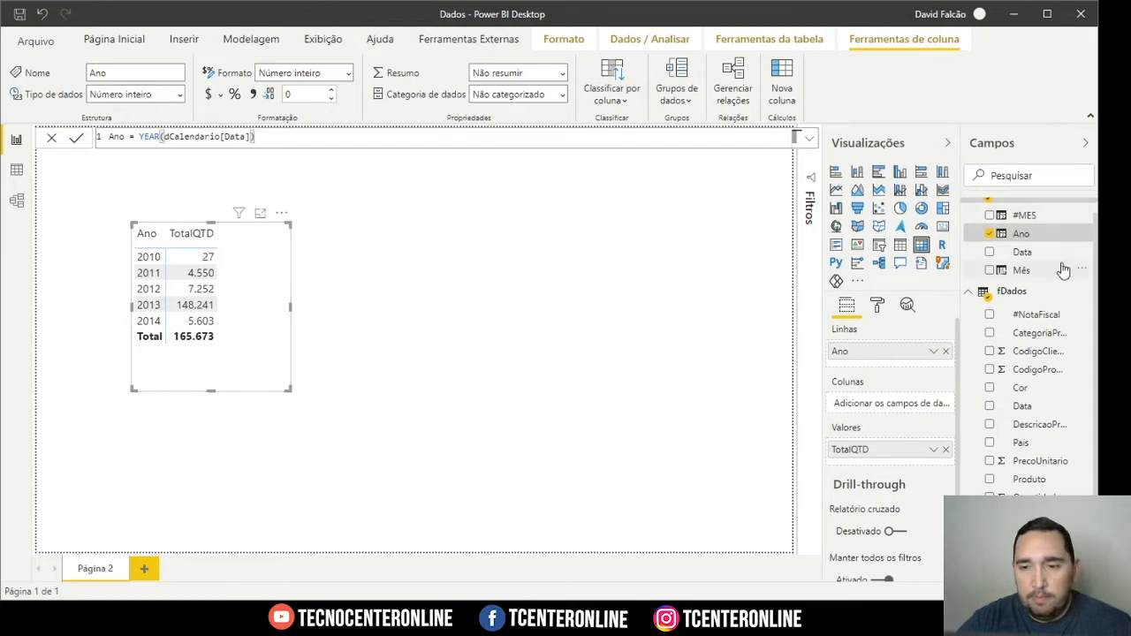
scroll(1056, 270, "up", 1)
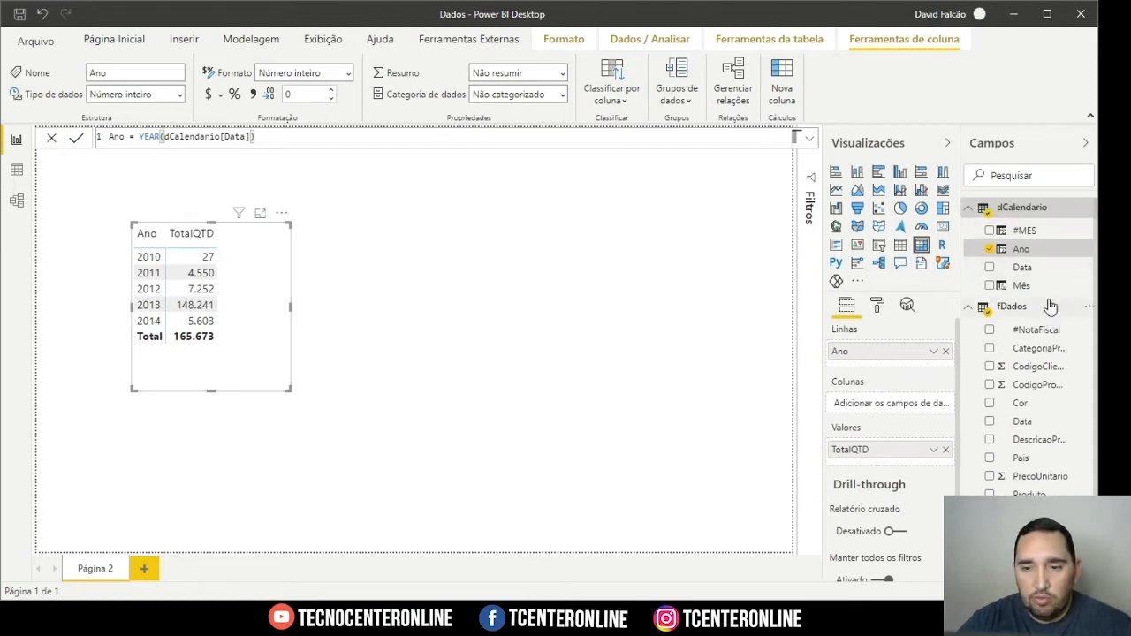
left_click_drag(1022, 285, 874, 406)
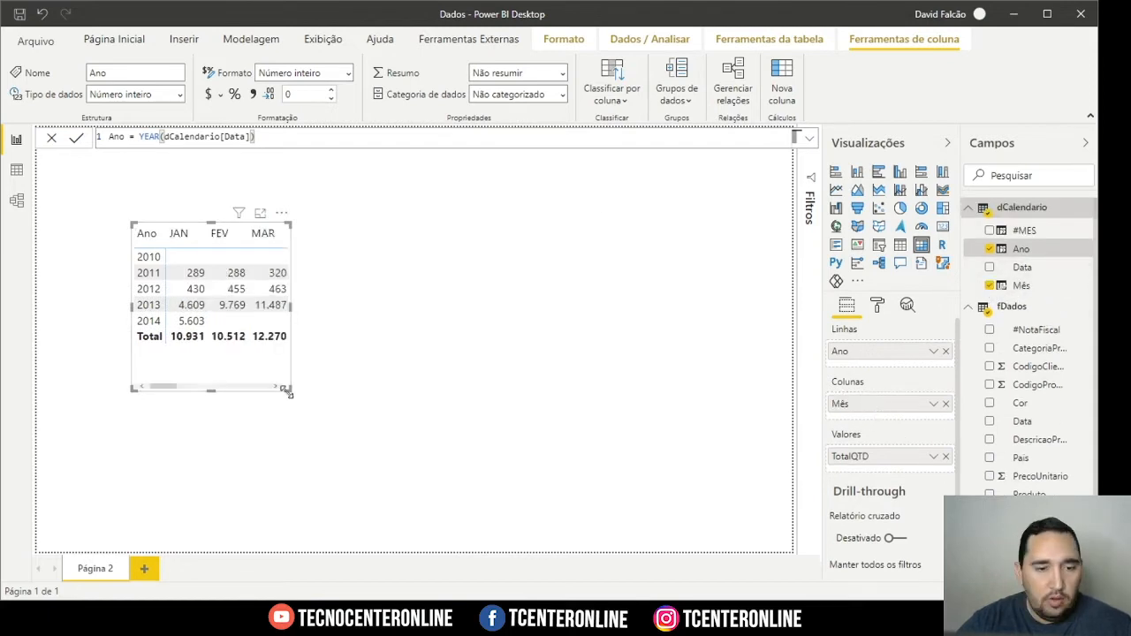
left_click_drag(290, 389, 753, 380)
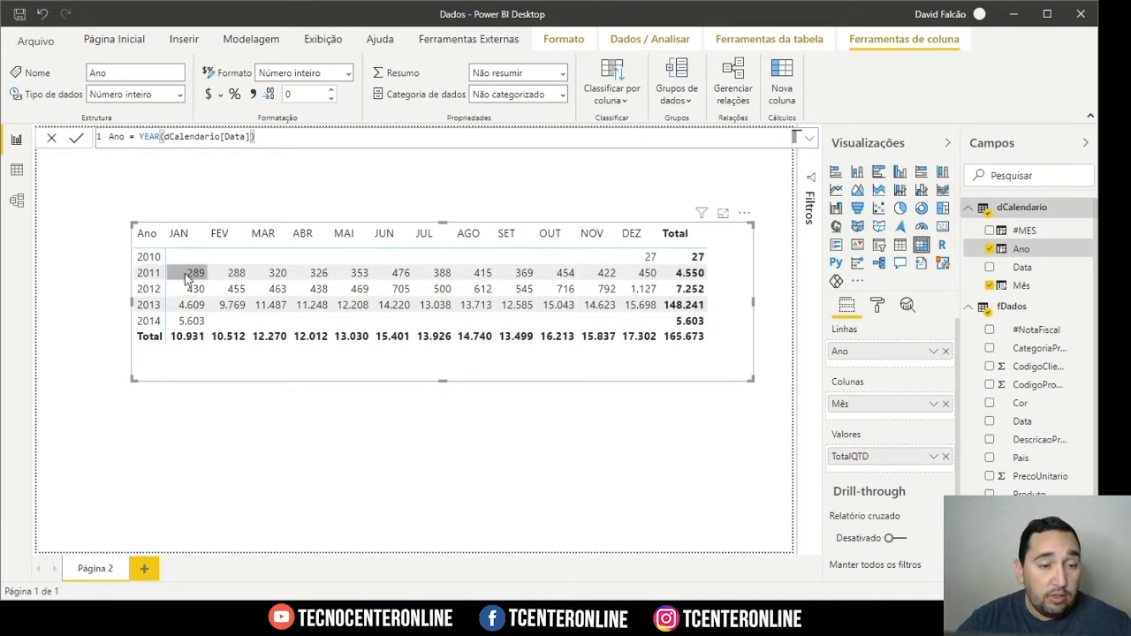
left_click_drag(752, 302, 730, 306)
left_click(767, 273)
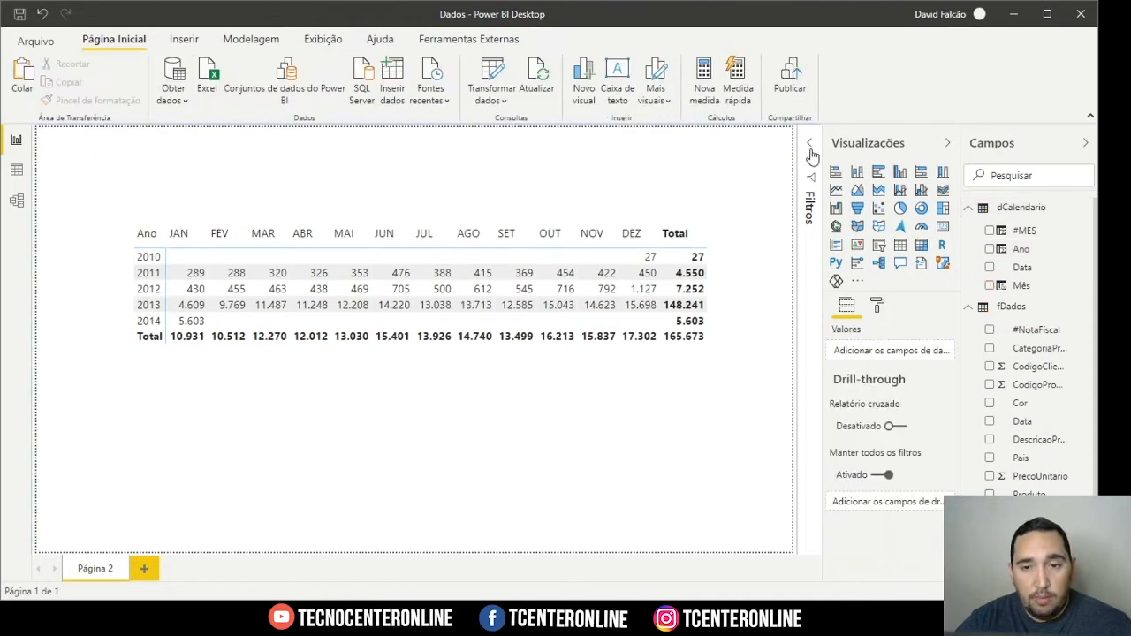
Try a page-level filter on dCalendario's Ano that excludes 2010, and remove it.
left_click(812, 147)
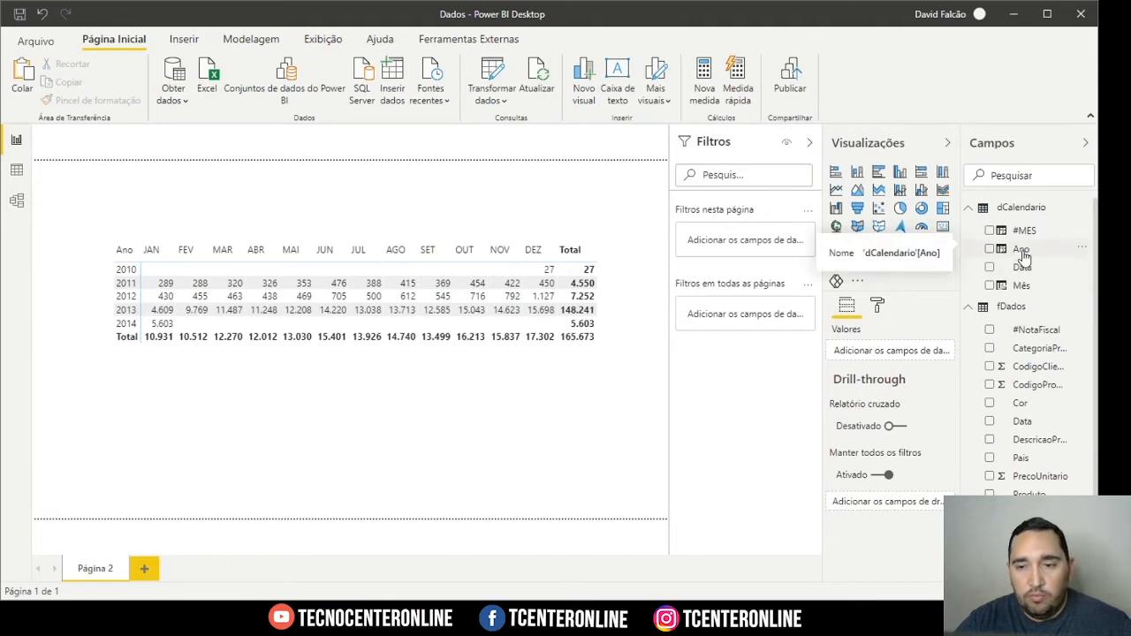
left_click_drag(1020, 248, 742, 246)
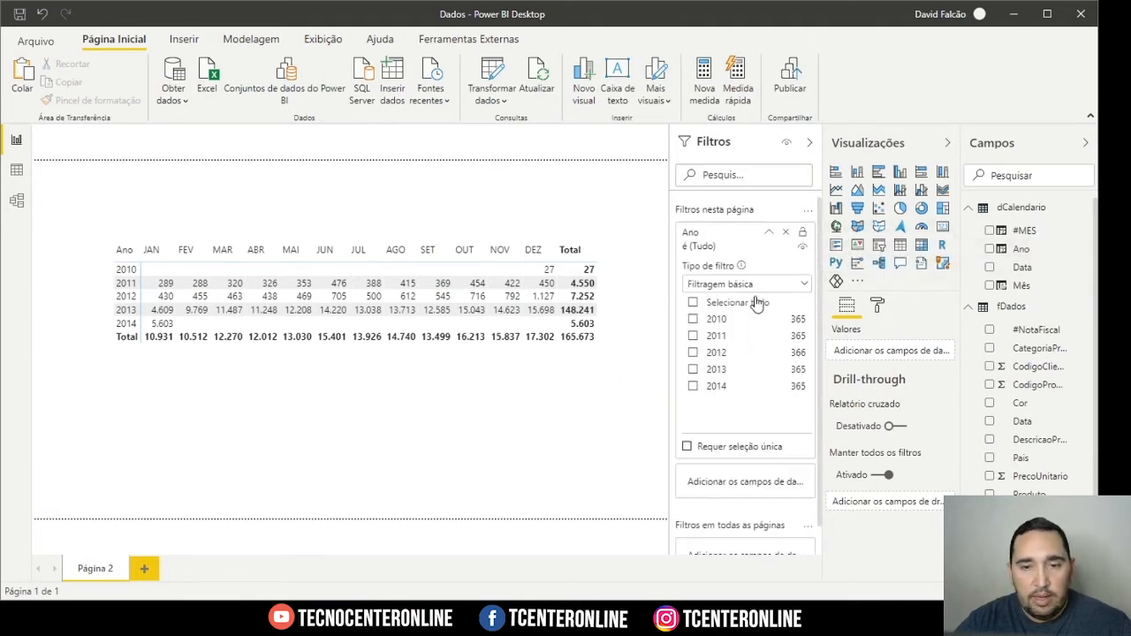
left_click(693, 303)
left_click(692, 320)
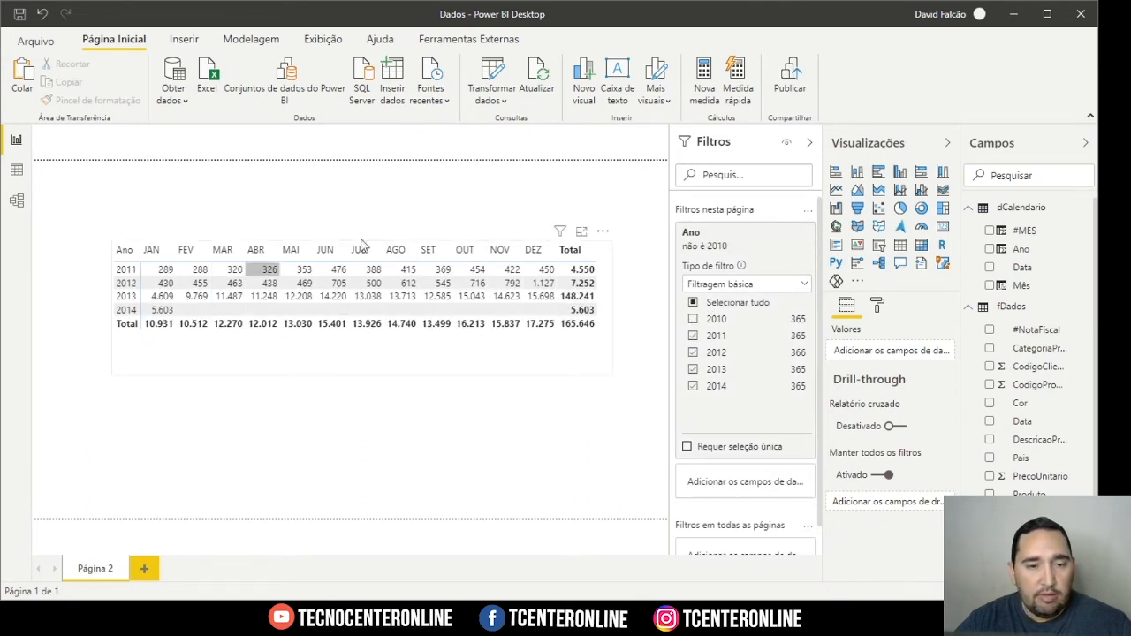
left_click(786, 232)
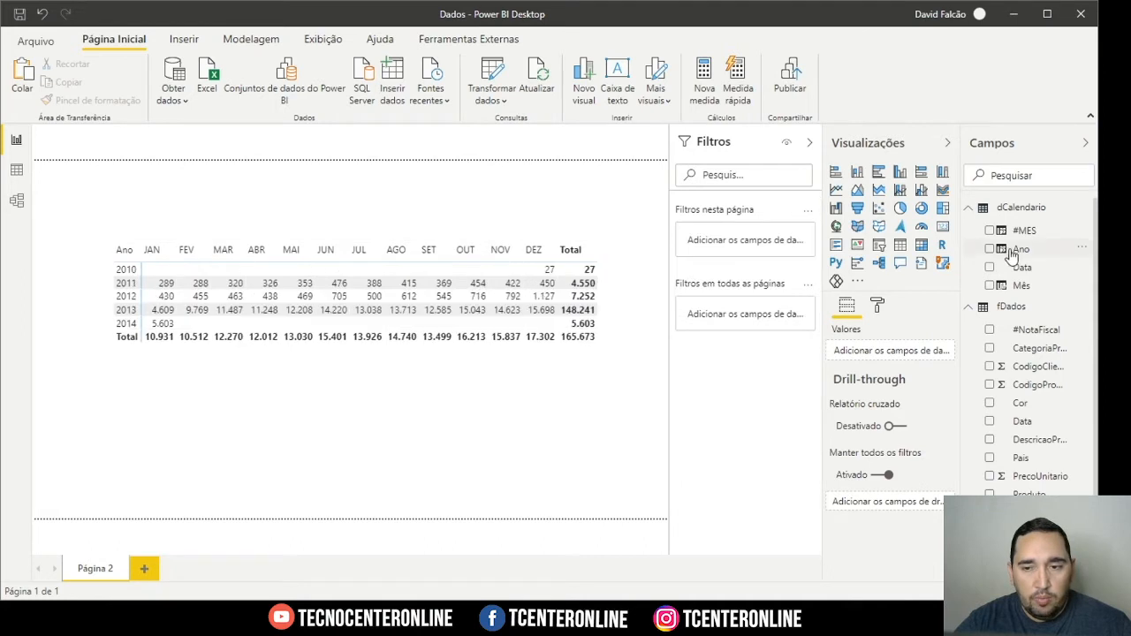
Filter all pages by dCalendario's Ano using basic filtering, leaving out 2010 and 2014, and collapse the filters.
left_click_drag(1017, 249, 744, 316)
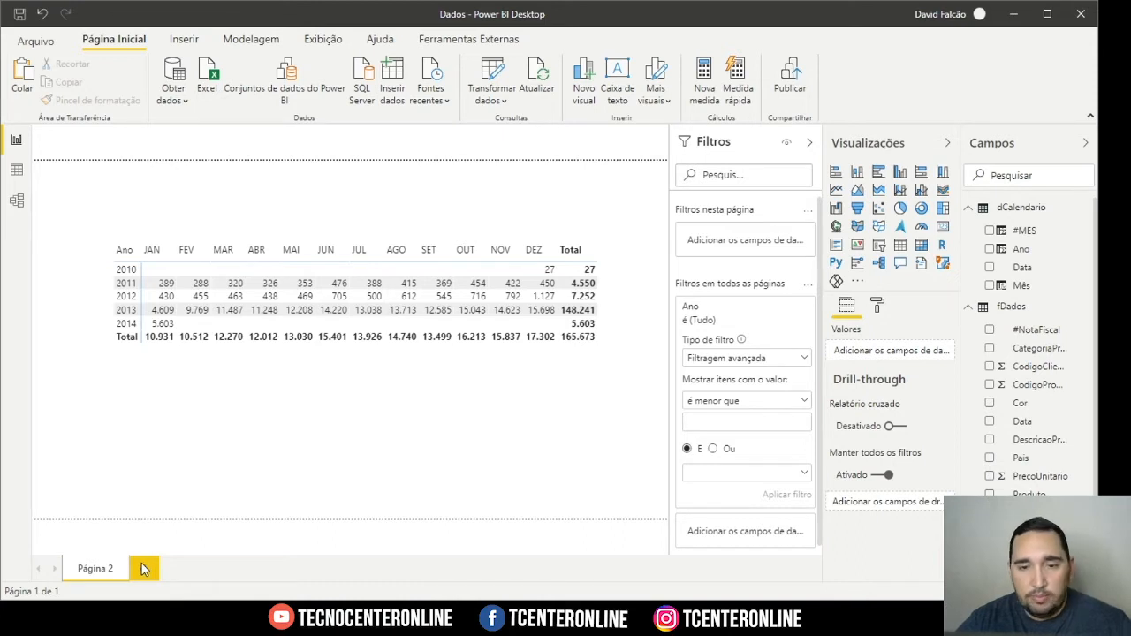
left_click(802, 361)
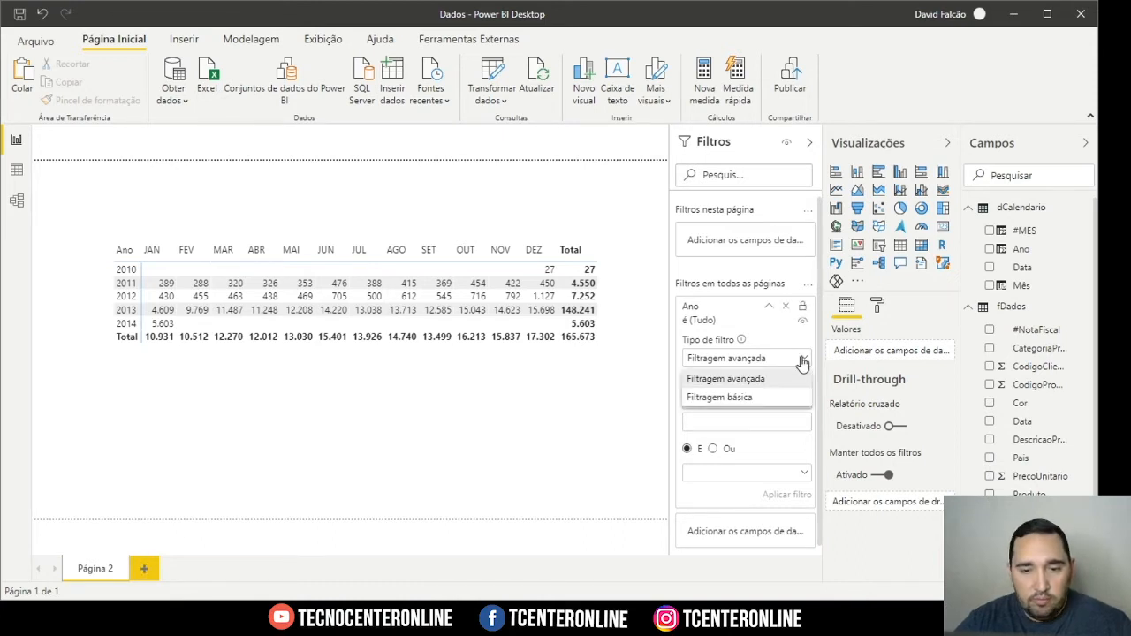
left_click(707, 395)
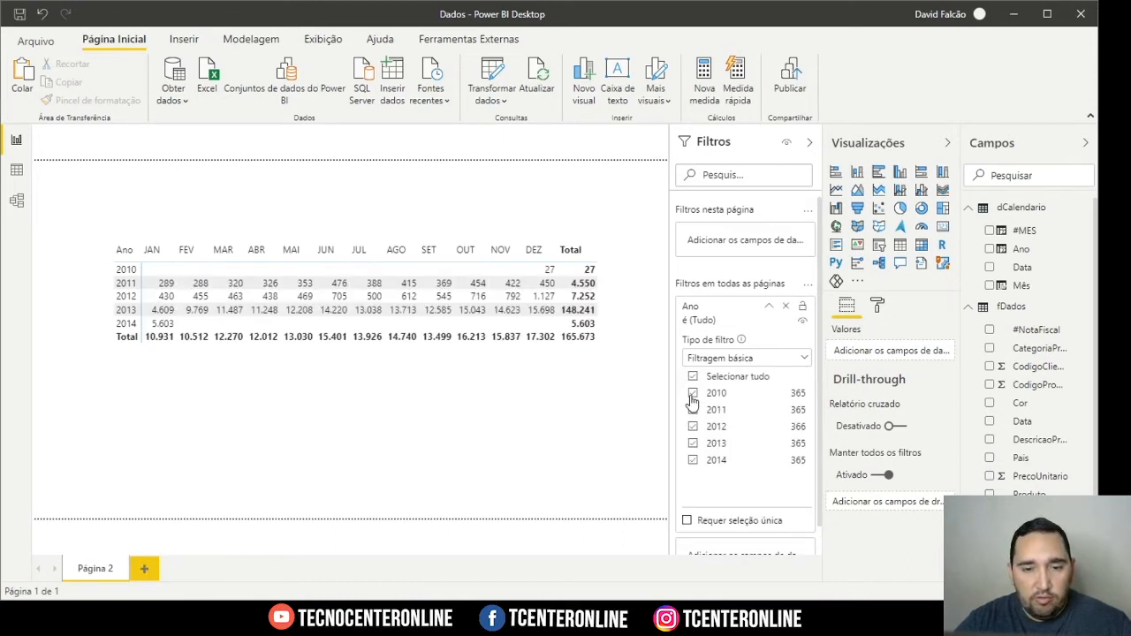
left_click(693, 395)
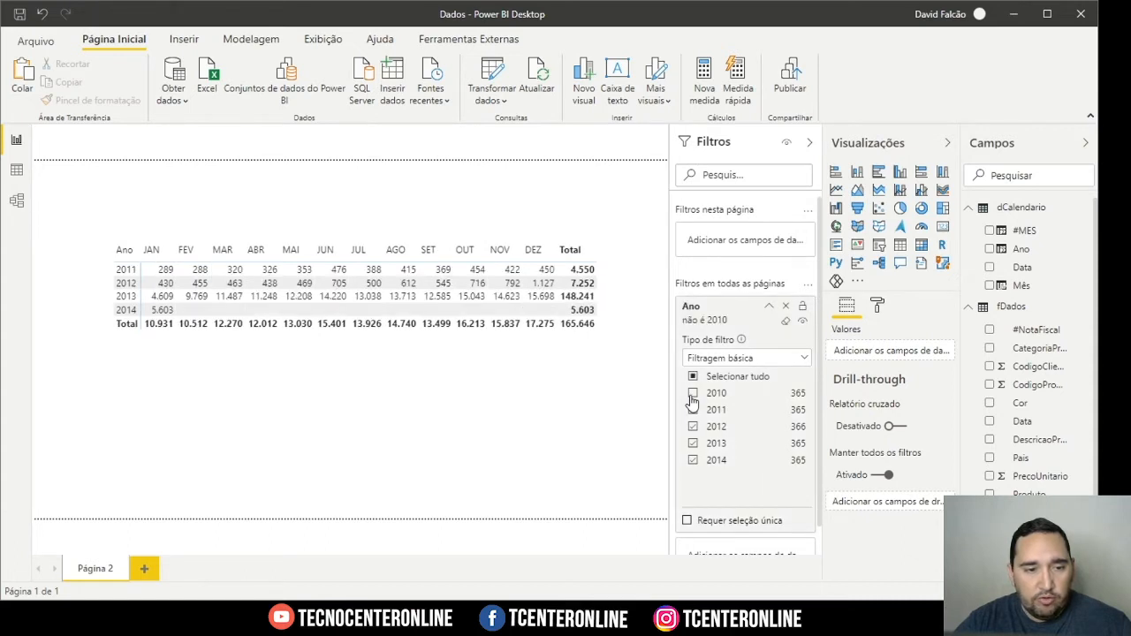
left_click(693, 462)
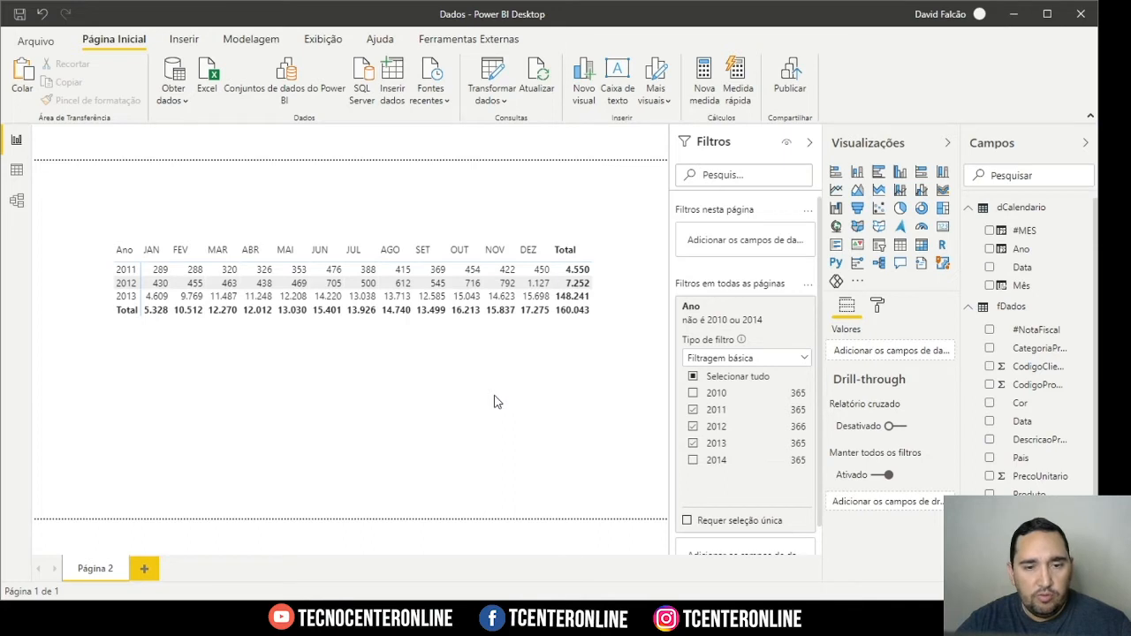
left_click(765, 305)
left_click(730, 150)
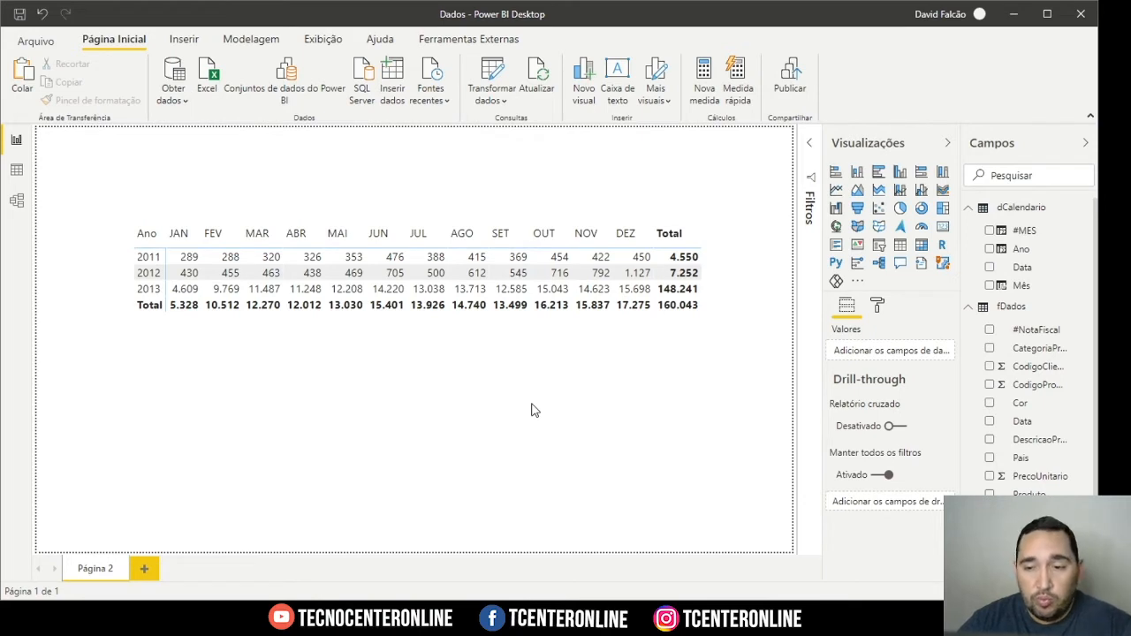
Add a slicer for fDados' CategoriaProduto in the upper-left corner of the page.
left_click(990, 348)
left_click_drag(149, 171, 147, 131)
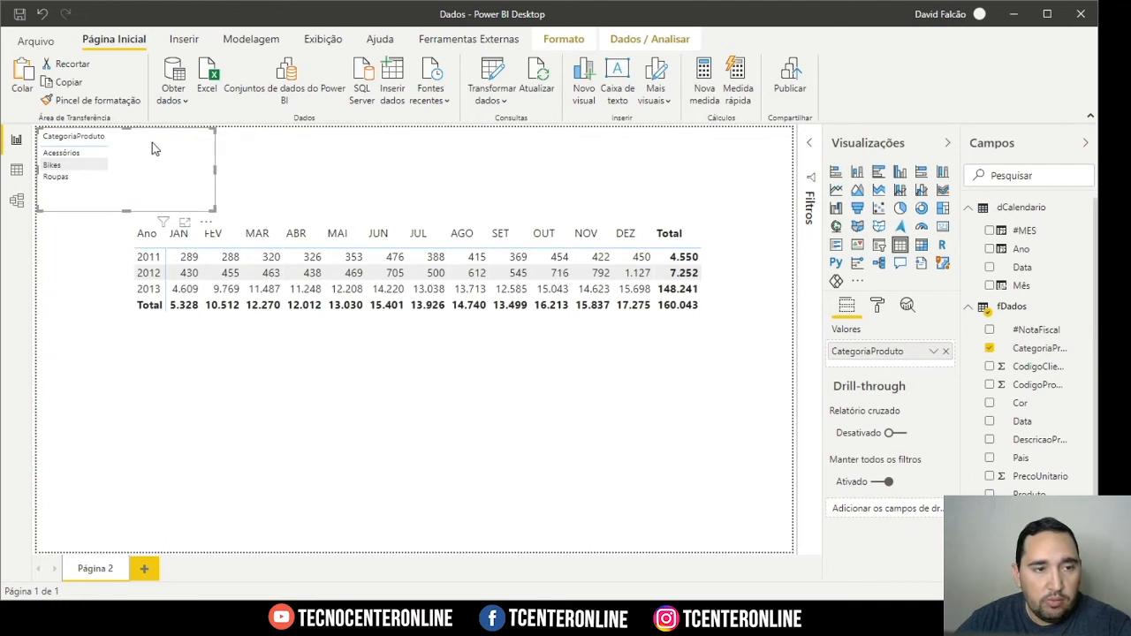
left_click(879, 246)
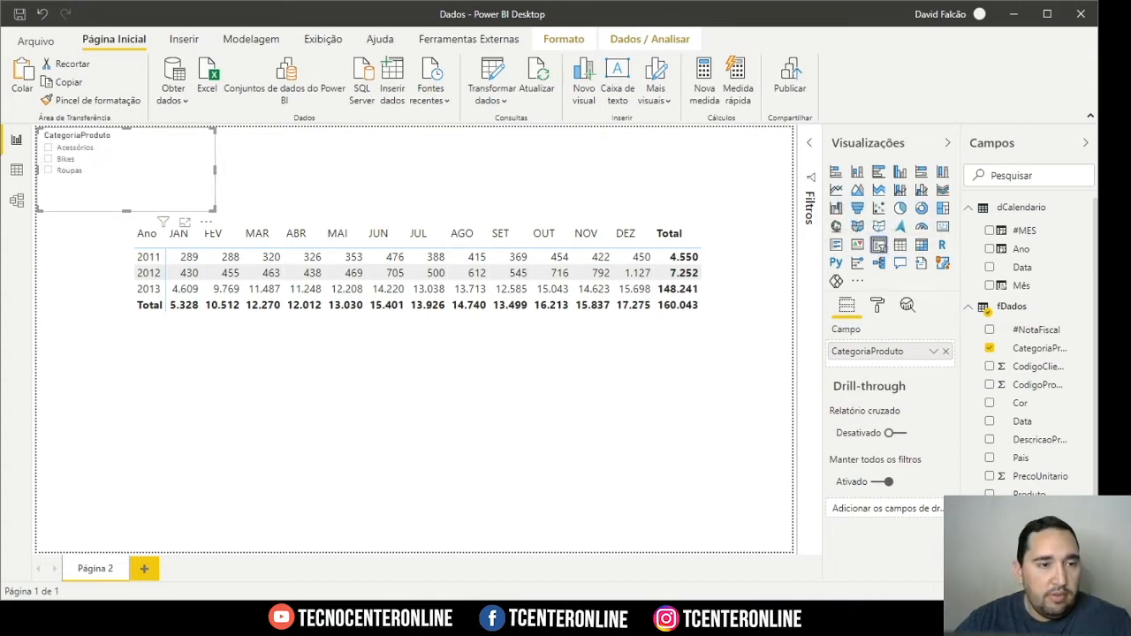
Test the category slicer on the matrix with Acessórios, Bikes and Roupas one at a time, and clear the selection.
left_click(49, 148)
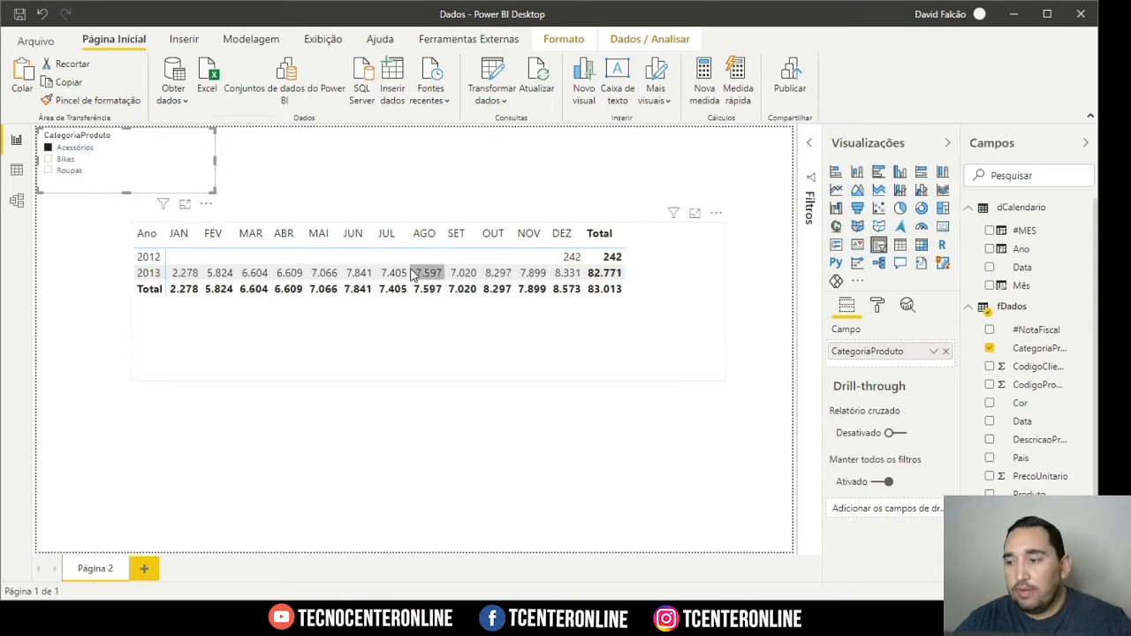
left_click(49, 159)
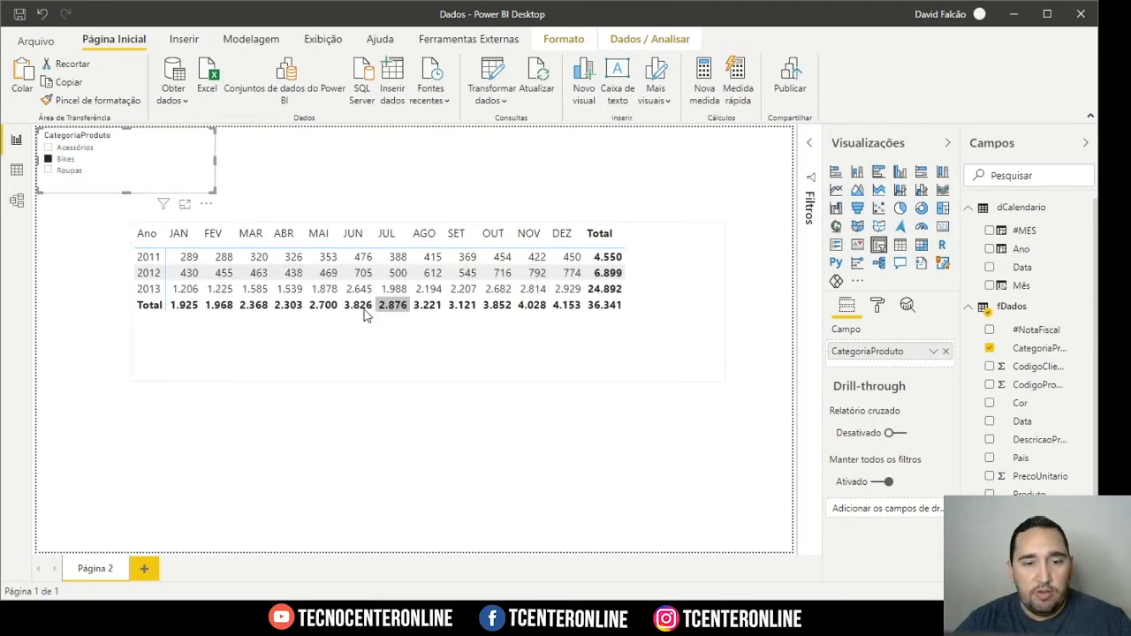
left_click(48, 171)
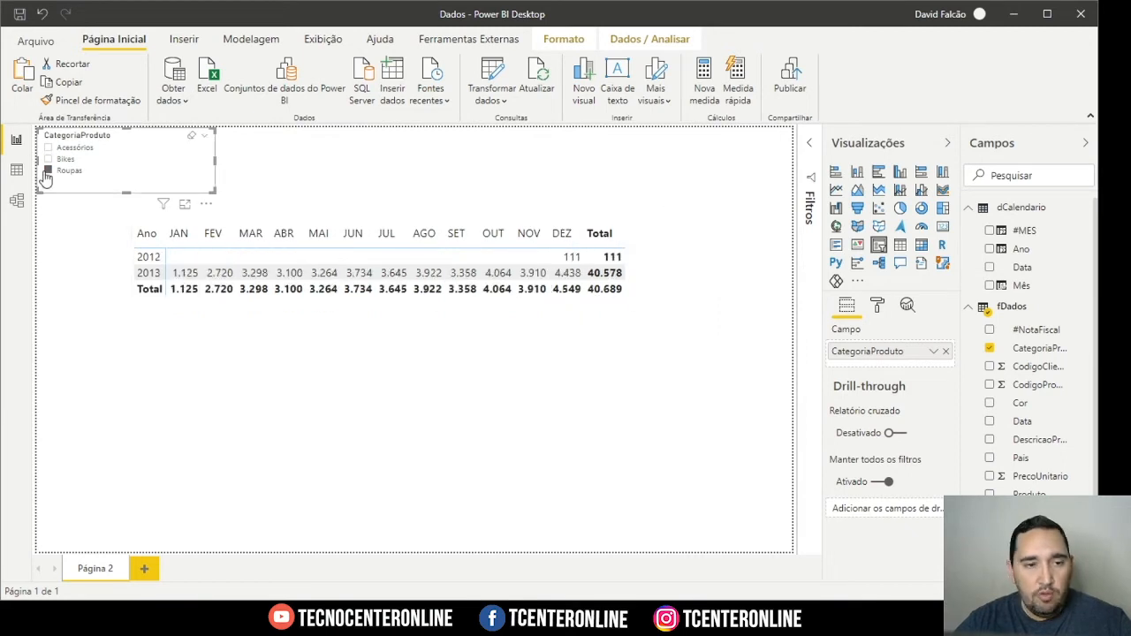
left_click(47, 172)
Try the category slicer as a dropdown (Suspenso) and return it to the Lista style.
left_click(206, 137)
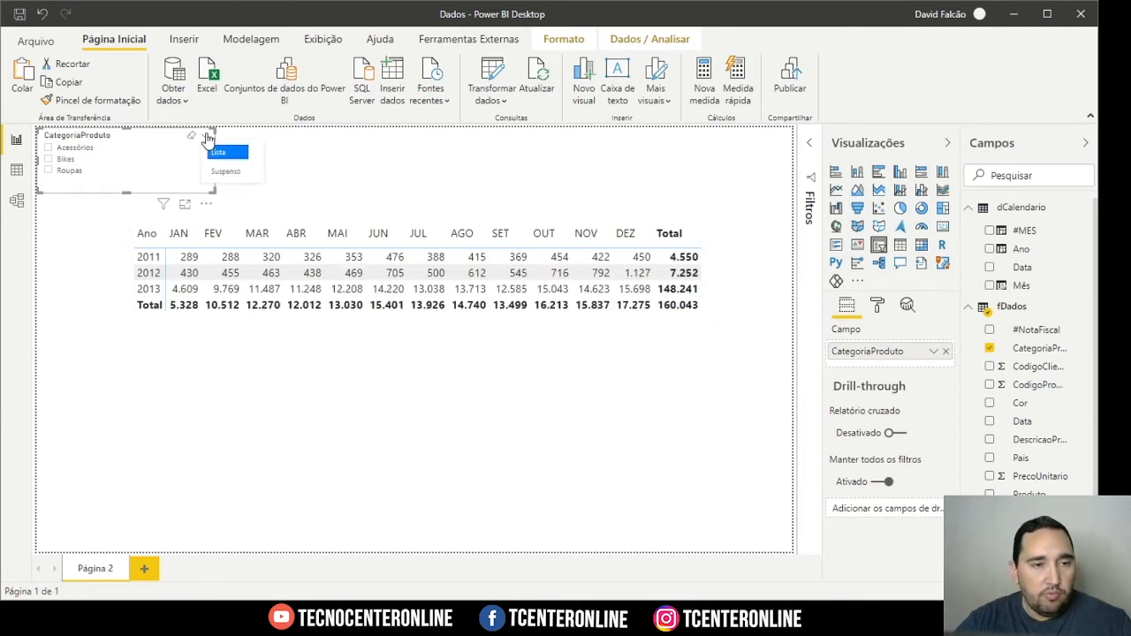
left_click(223, 171)
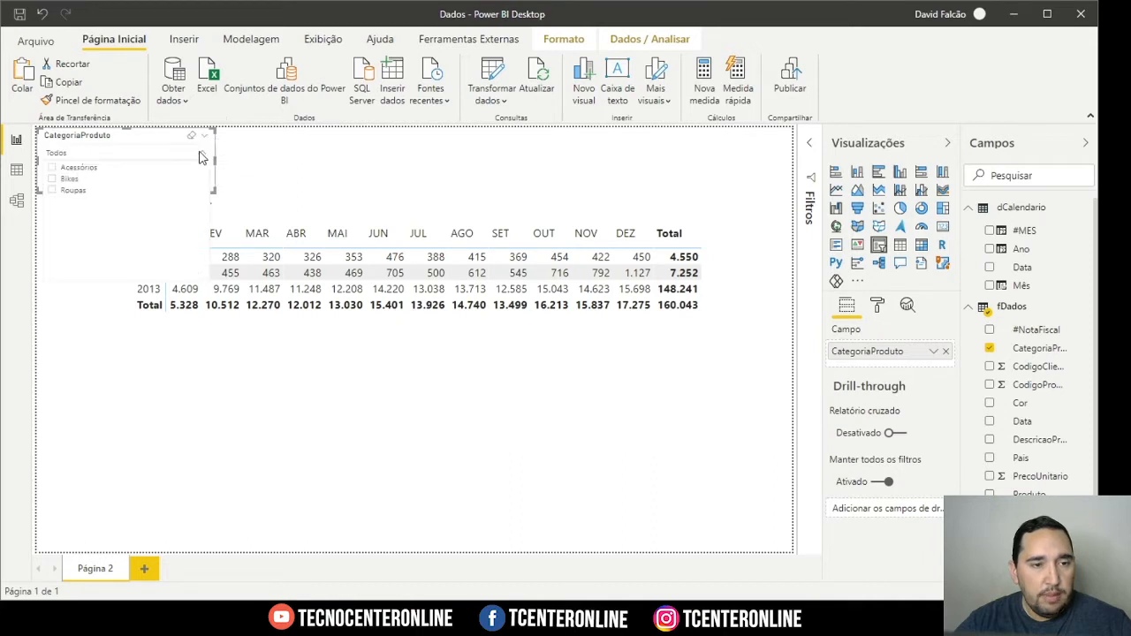
left_click(199, 158)
left_click(204, 142)
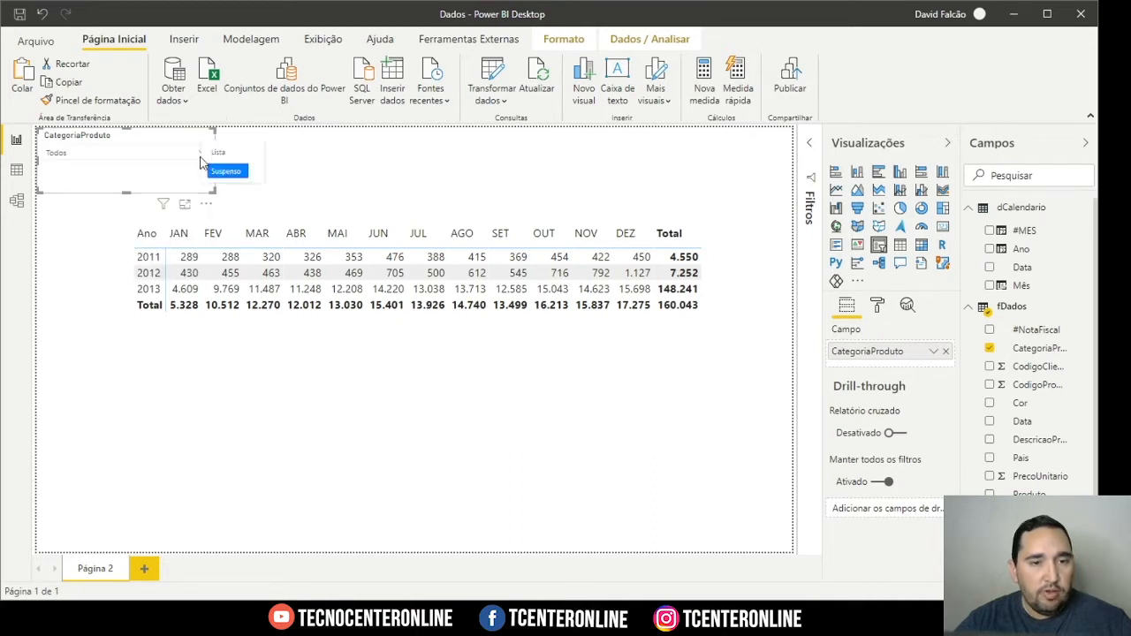
left_click(221, 154)
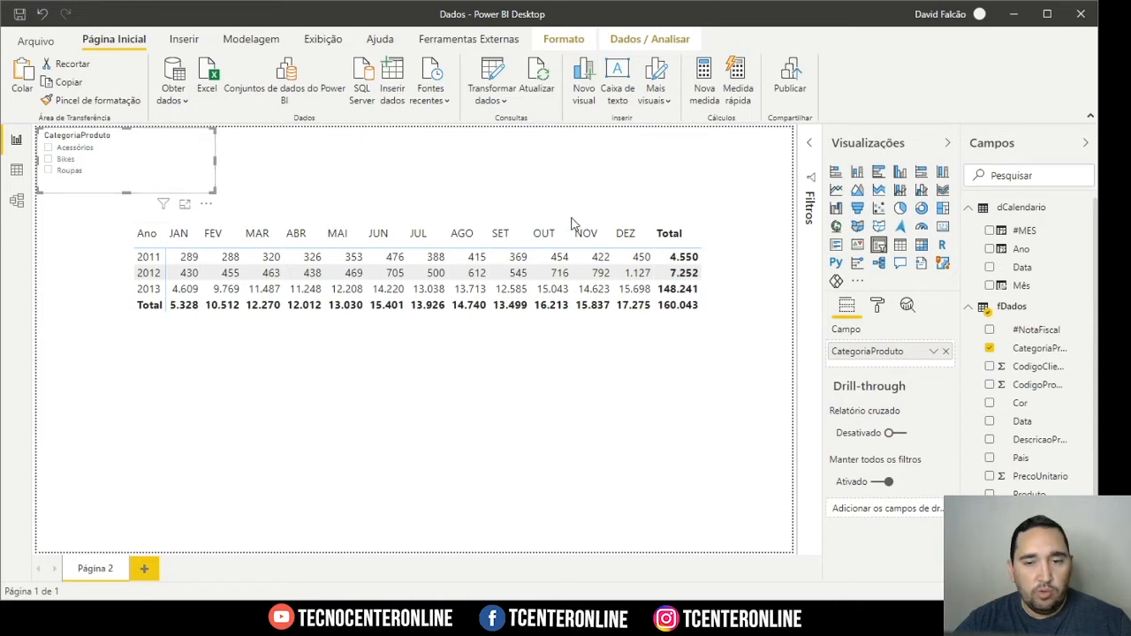
Set the category slicer's orientation to Horizontal and make it slightly wider and shorter.
left_click(876, 305)
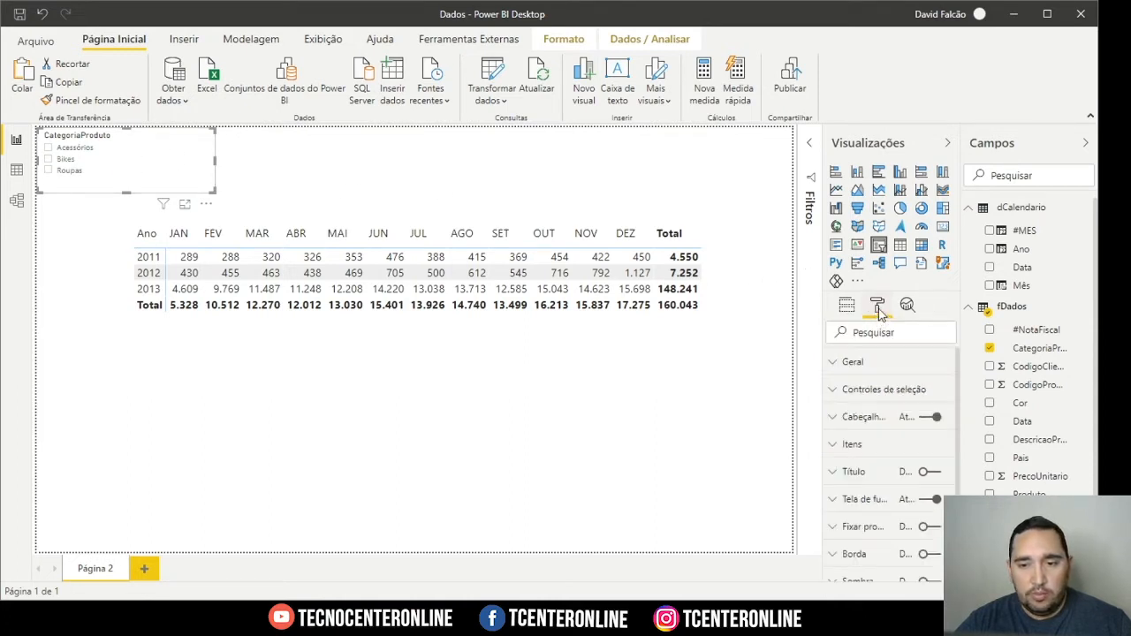
left_click(850, 361)
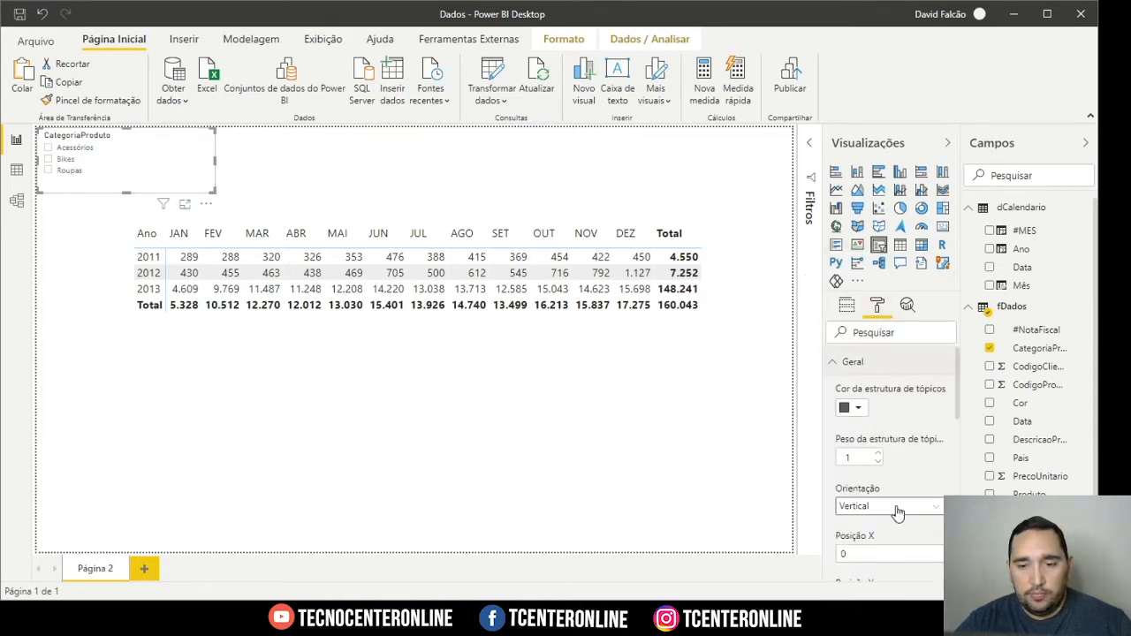
left_click(897, 509)
left_click(880, 543)
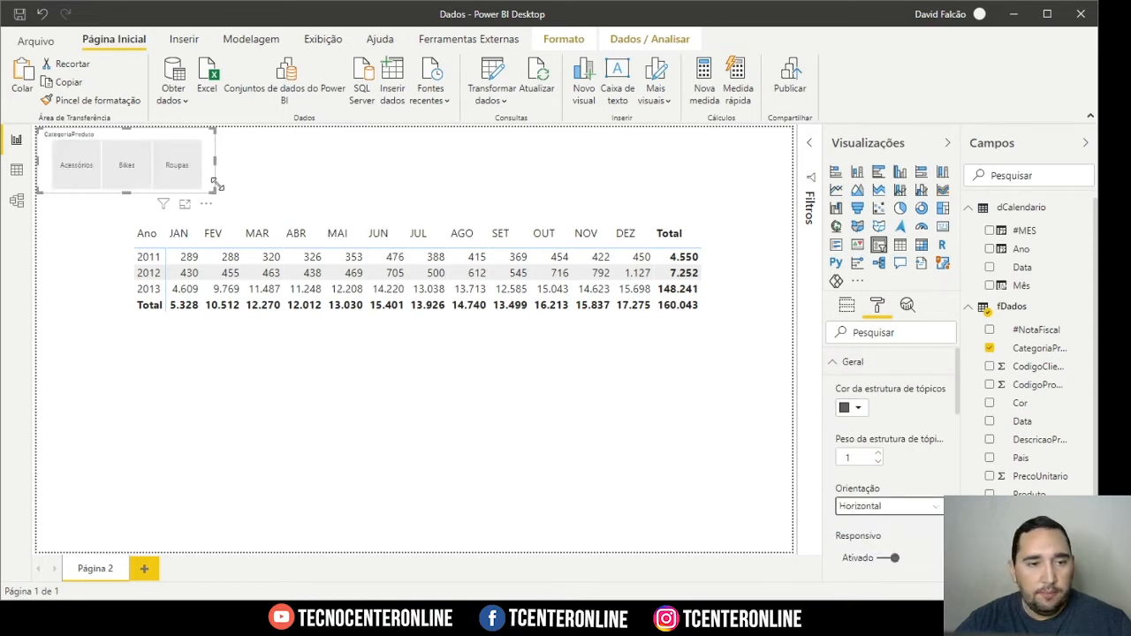
left_click_drag(217, 186, 227, 175)
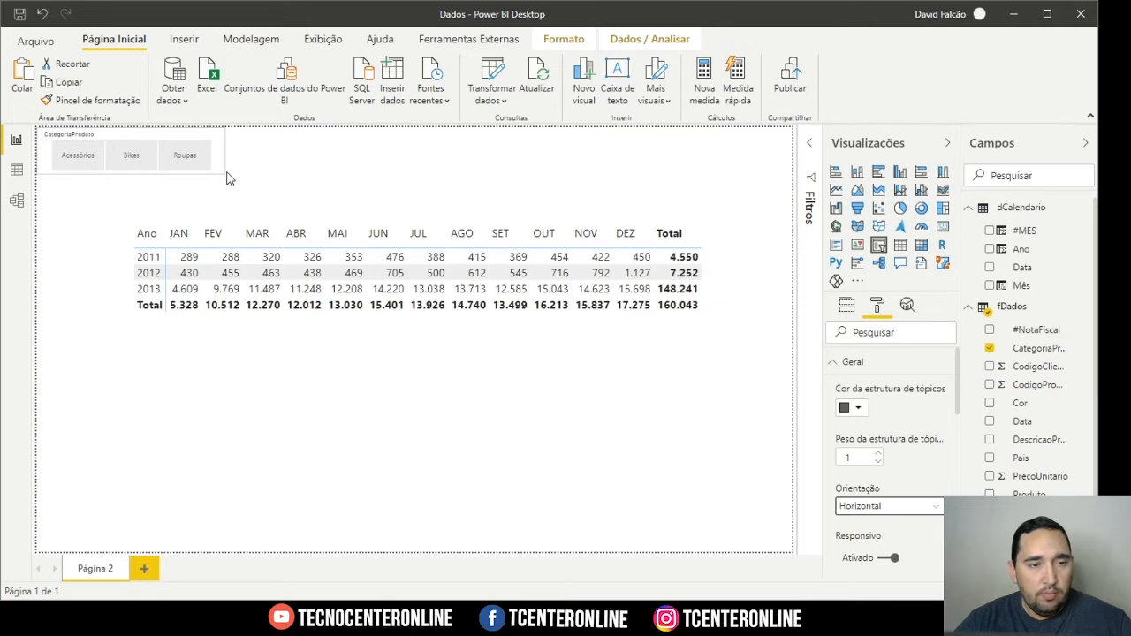
Turn off the category slicer's header and set the font colour of its items to white.
left_click(832, 363)
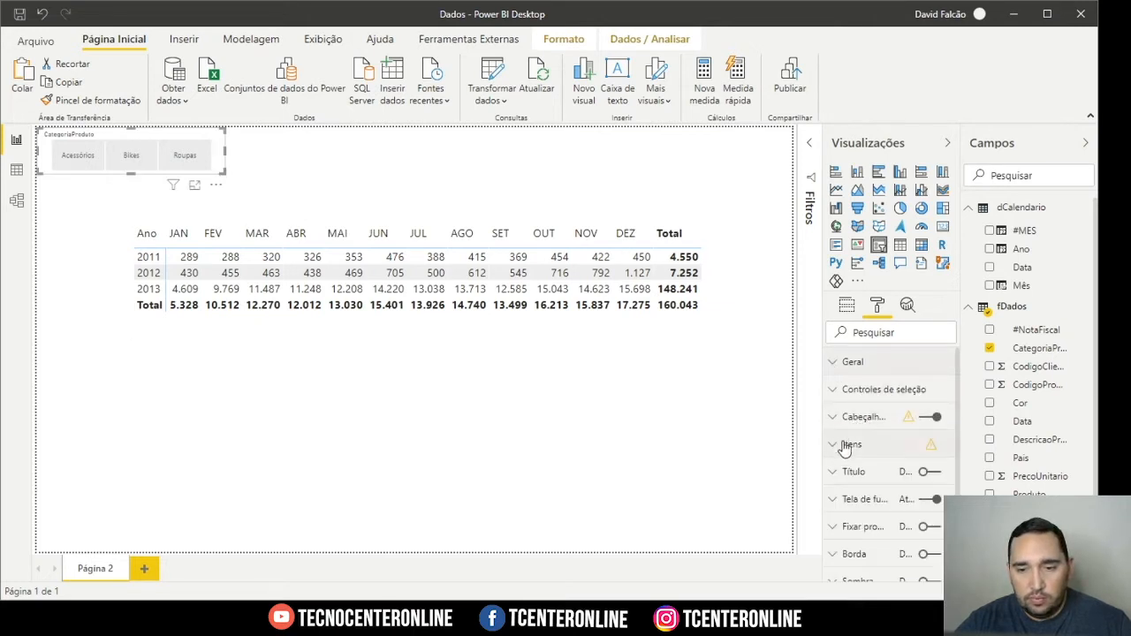
left_click(933, 417)
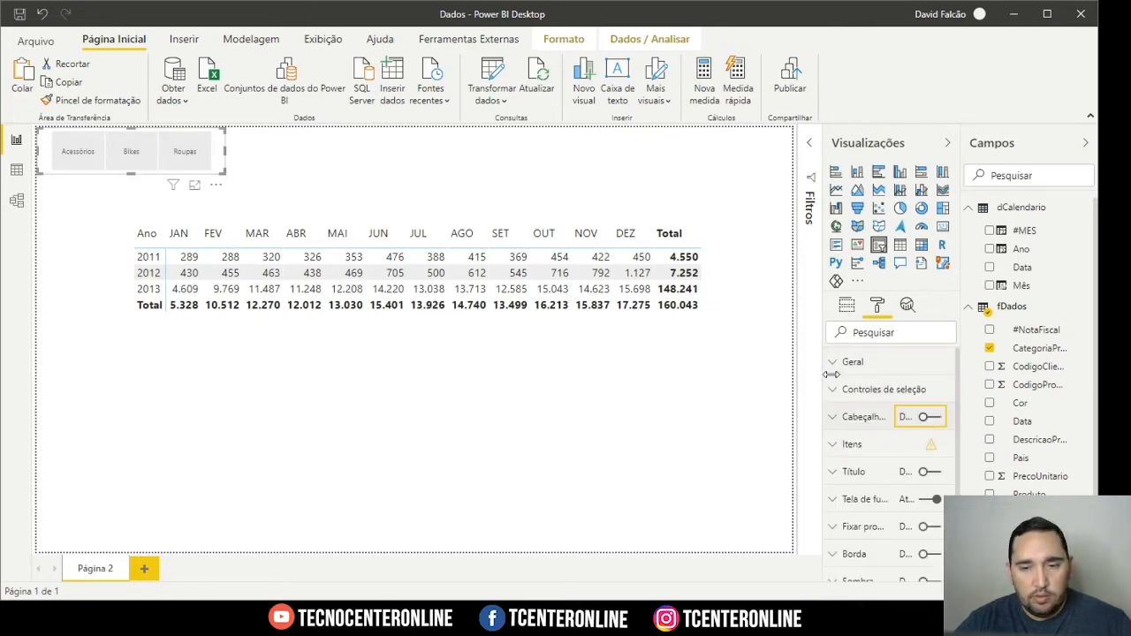
left_click(844, 446)
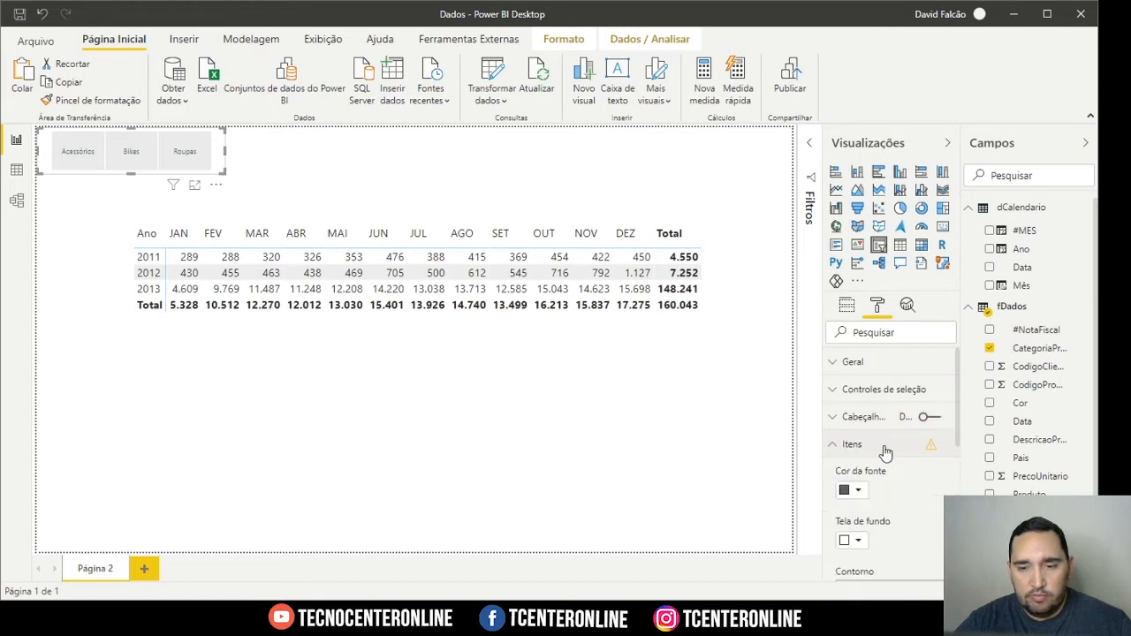
scroll(888, 446, "down", 2)
scroll(888, 433, "up", 1)
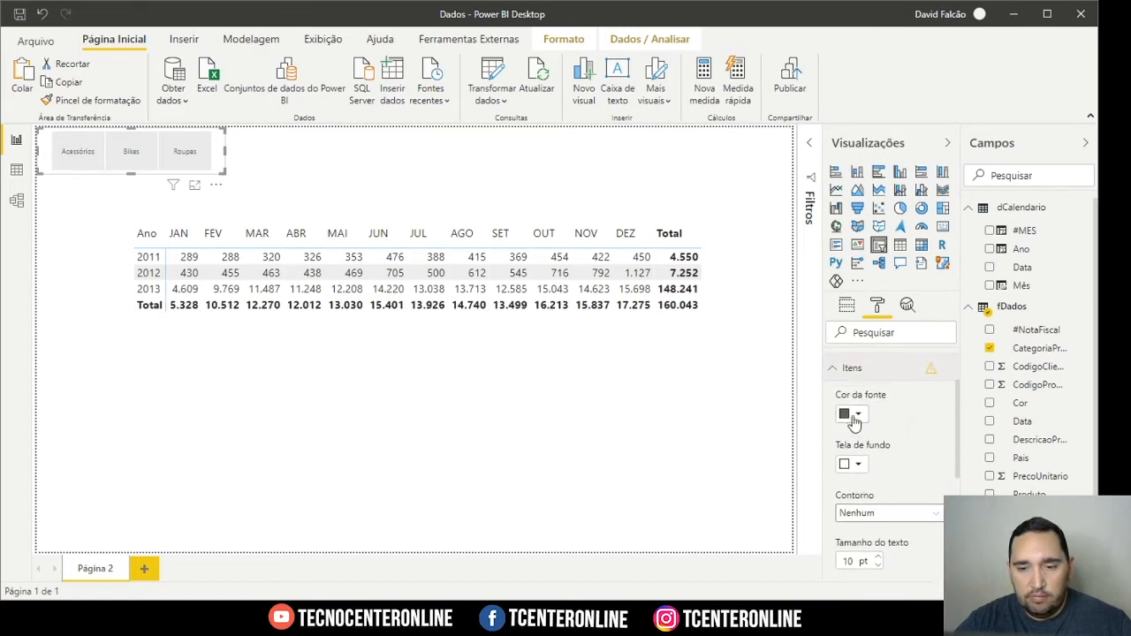
left_click(854, 417)
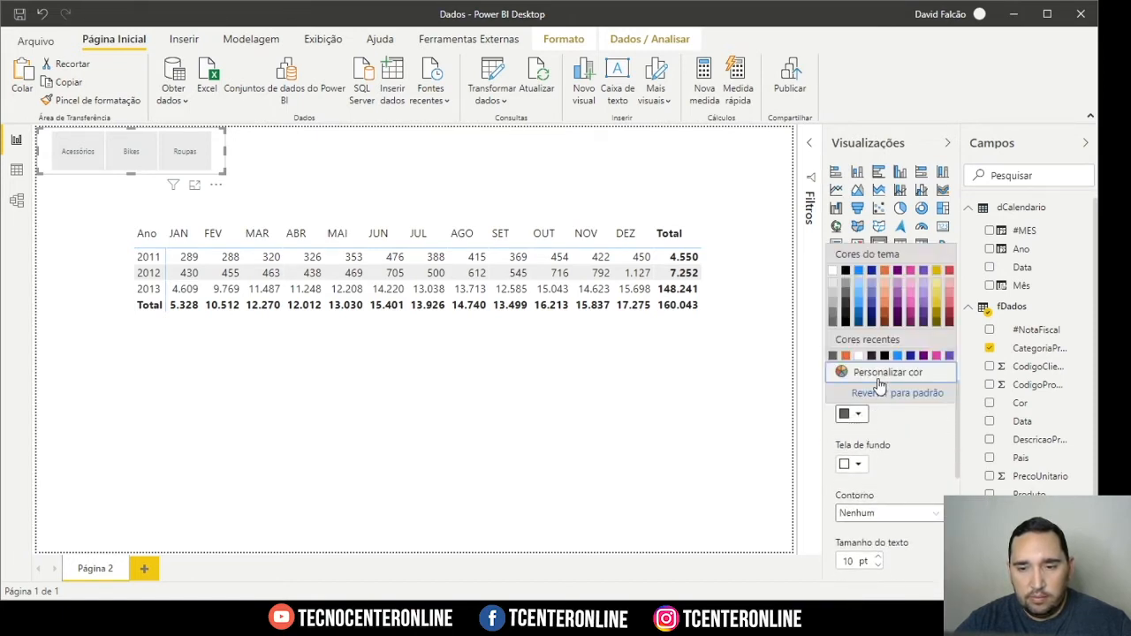
left_click(884, 271)
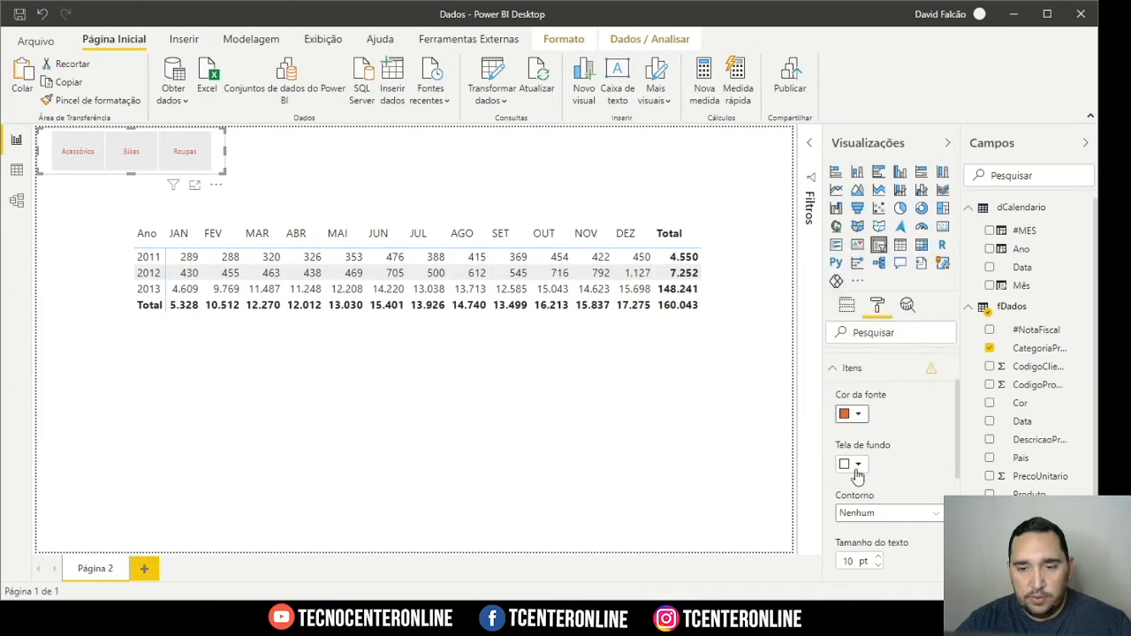
left_click(857, 415)
left_click(832, 271)
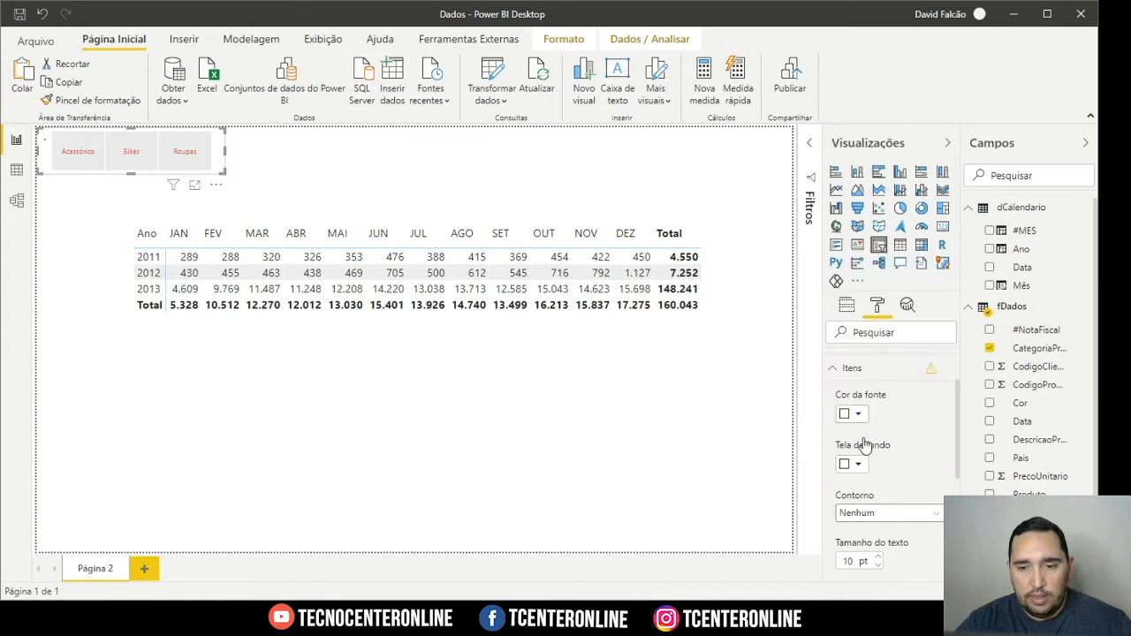
Set the background colour (Tela de fundo) of the category slicer's items to the orange theme colour.
left_click(856, 464)
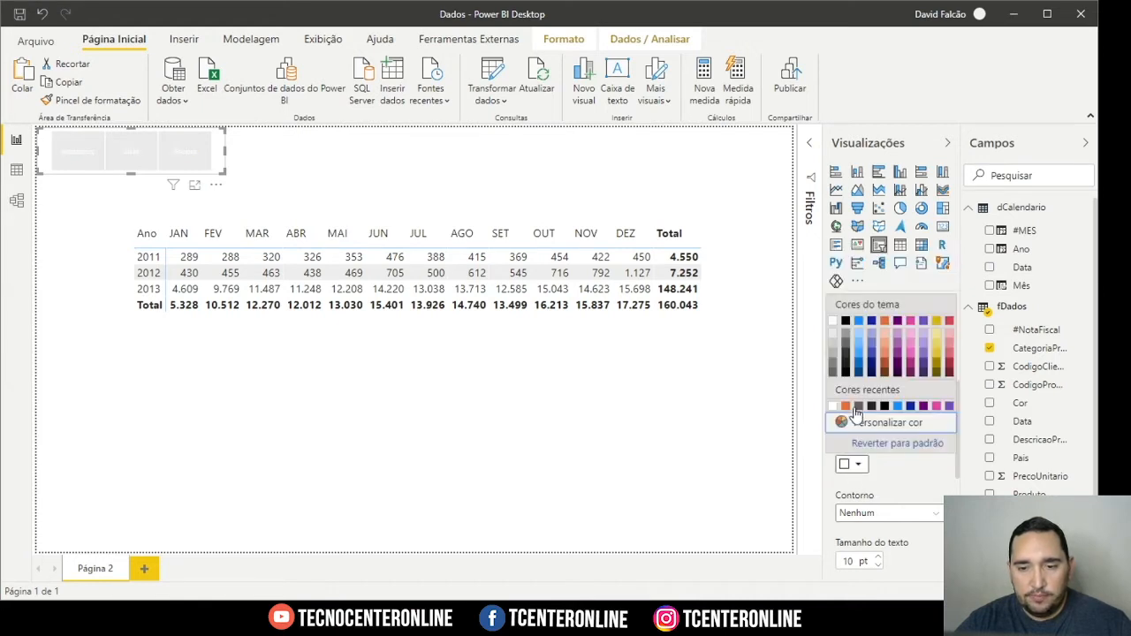
left_click(885, 322)
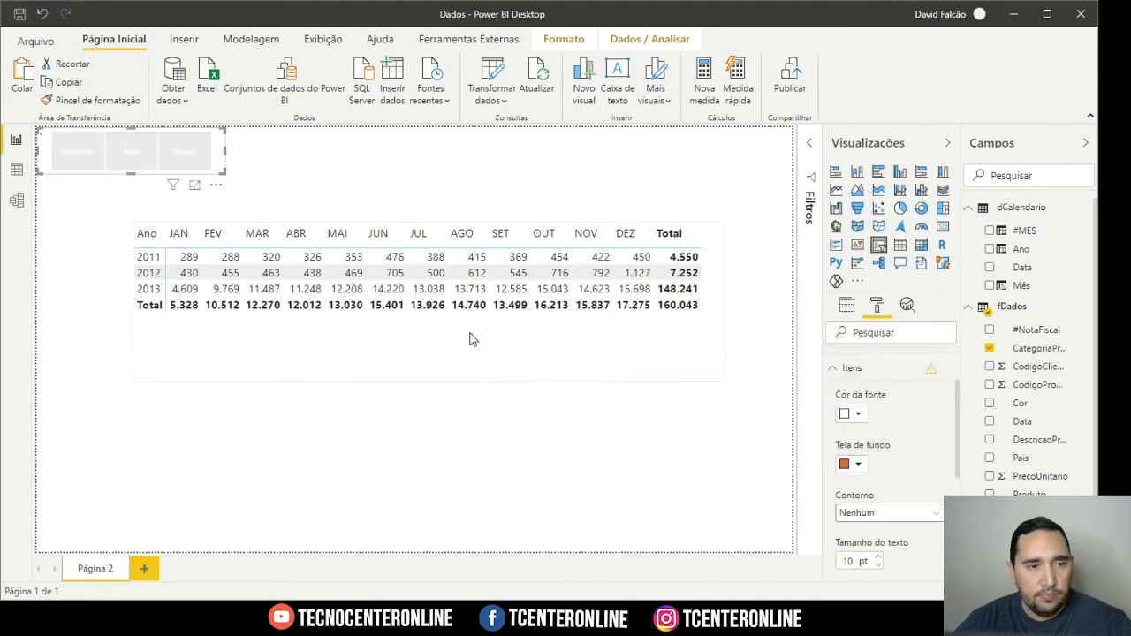
left_click(322, 164)
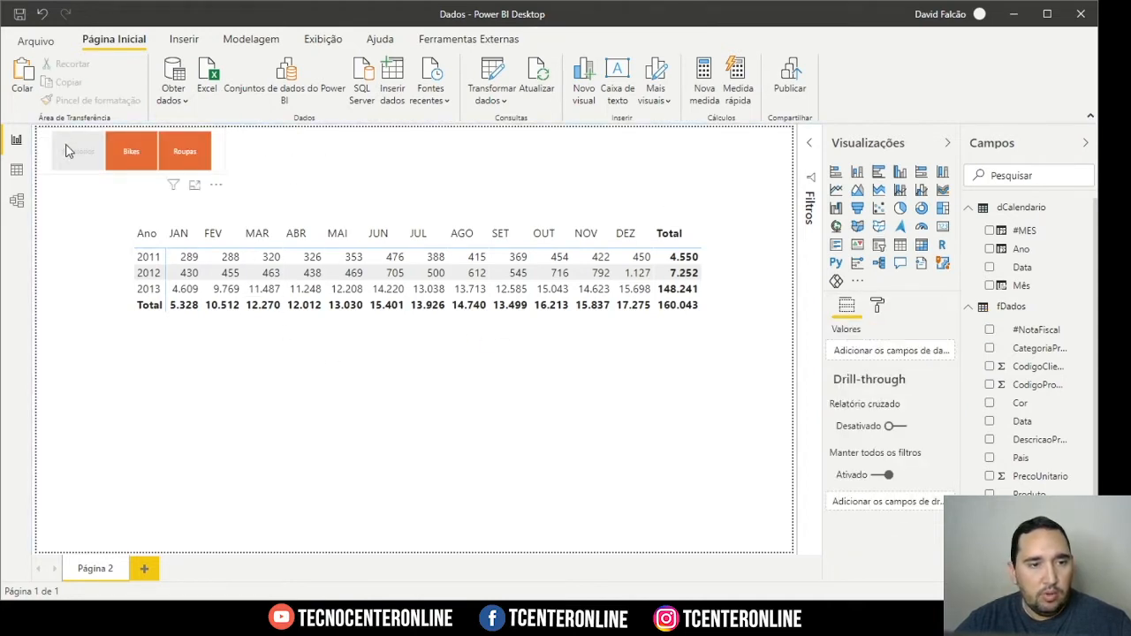
Test the recoloured category slicer with Acessórios, Bikes and Roupas one at a time, and clear the selection.
left_click(75, 152)
left_click(131, 148)
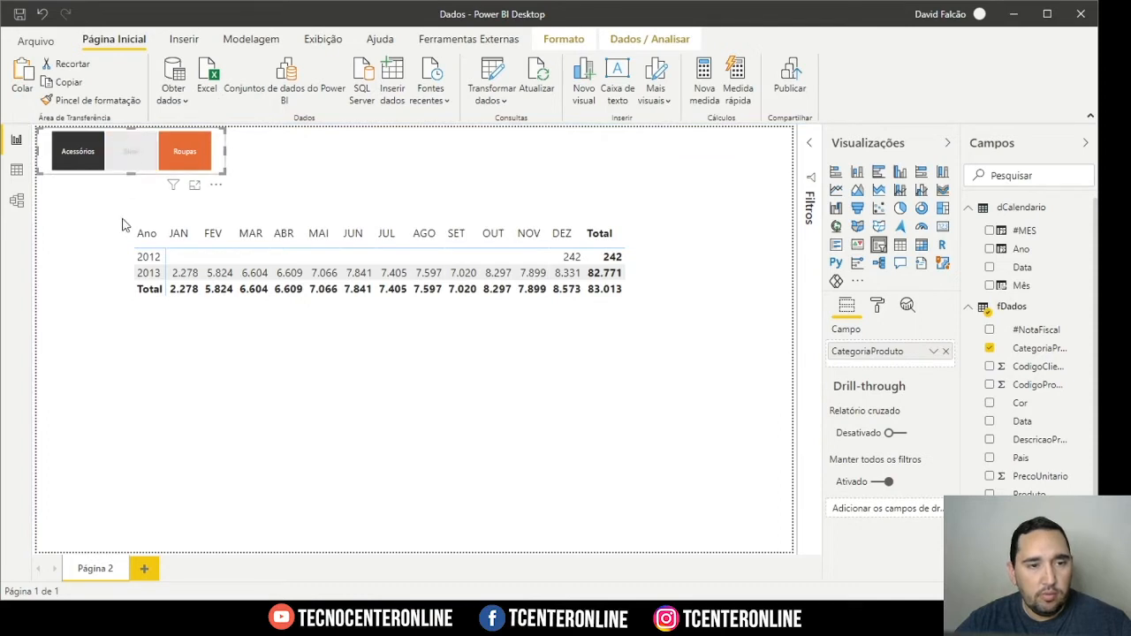
left_click(185, 152)
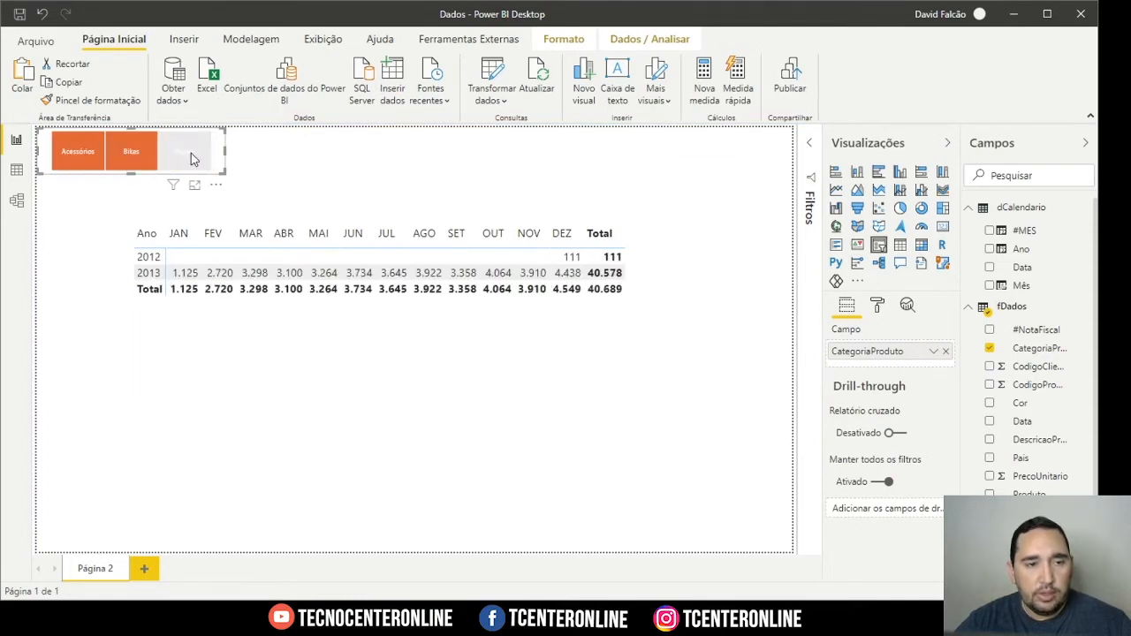
left_click(187, 156)
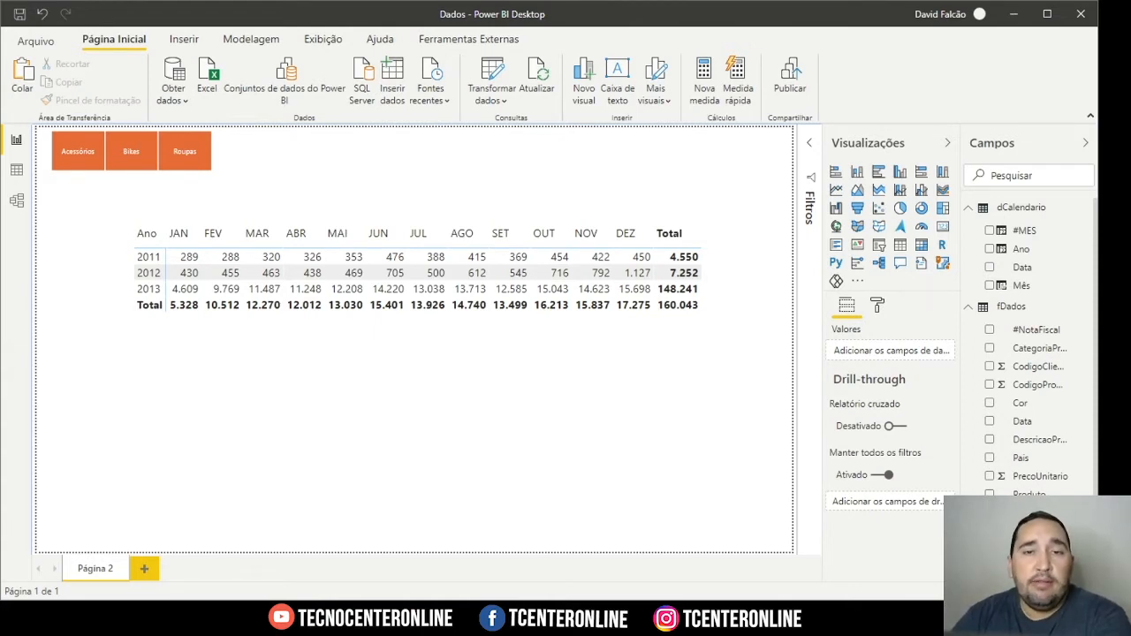
In the data view, create a new measure in the fDados table whose formula begins TotalValor = fDados[PrecoUnitario].
left_click(16, 169)
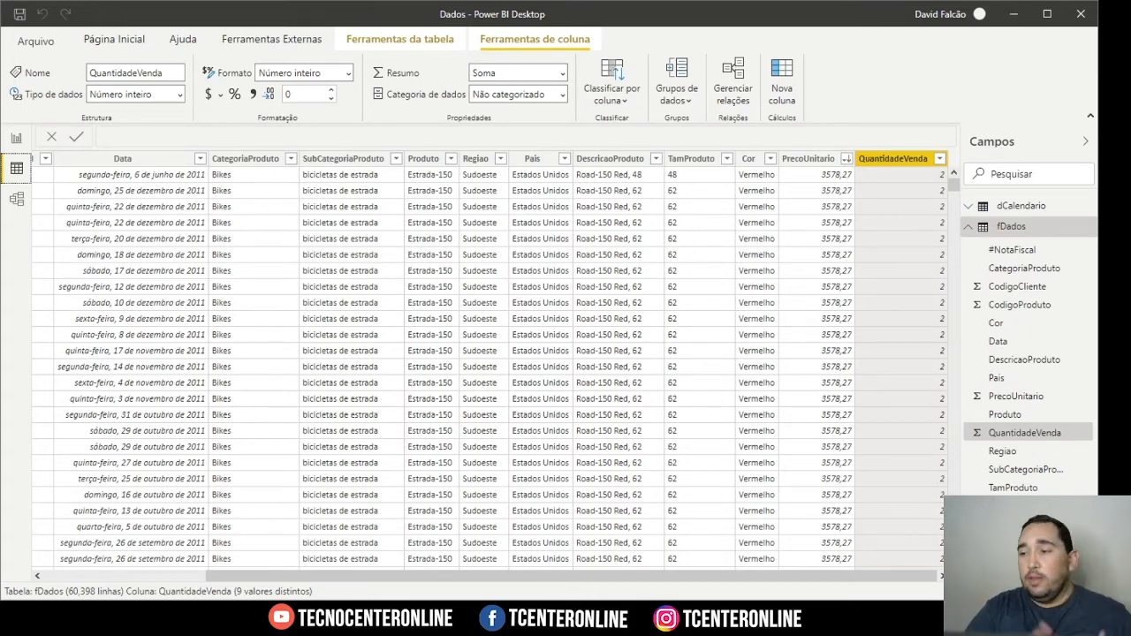
left_click(114, 39)
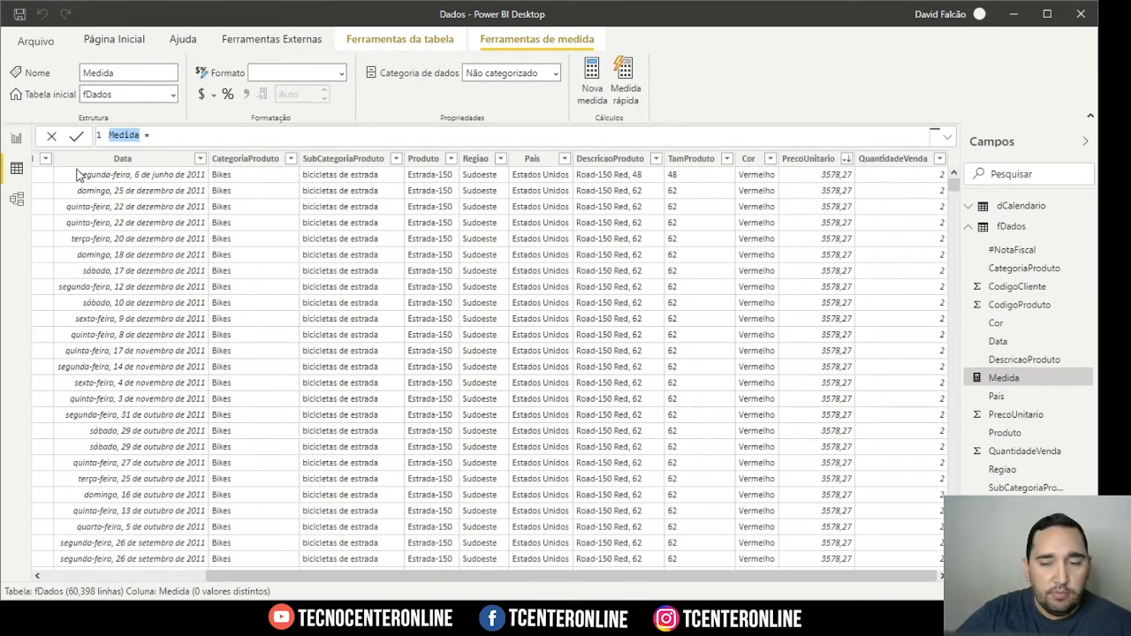
type("TotalValor = ")
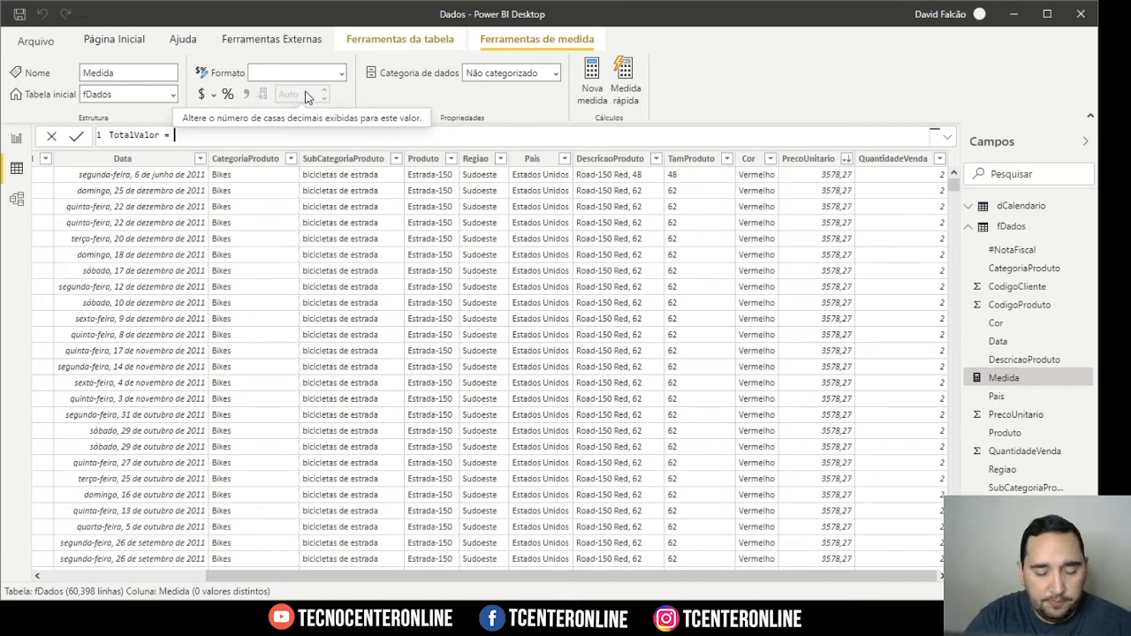
type("S")
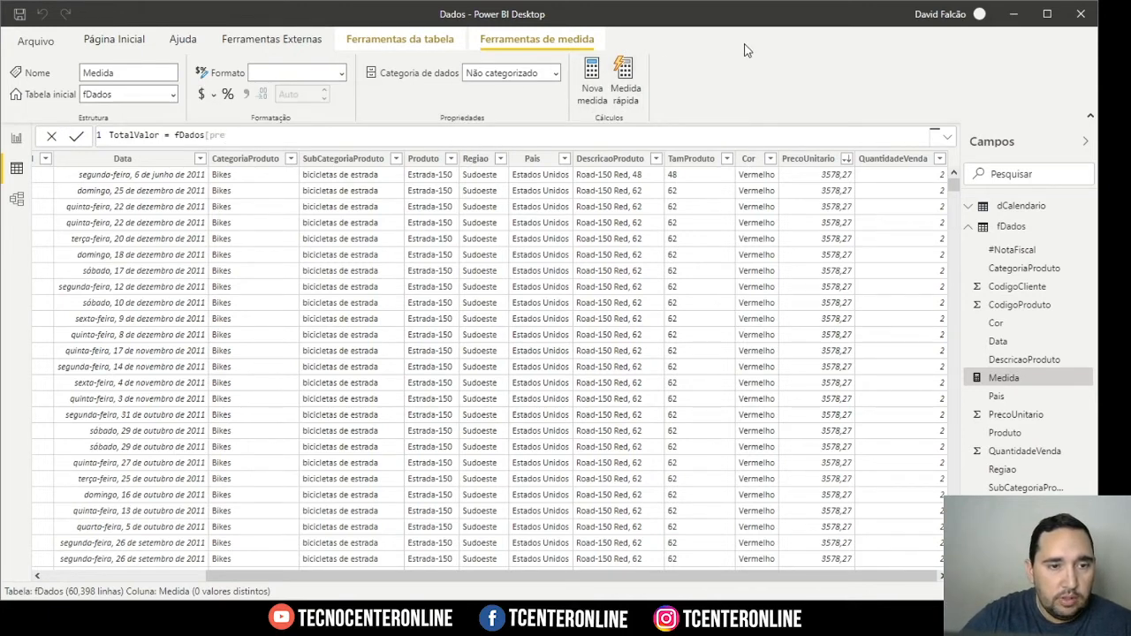
key("BackSpace")
key("BackSpace")
key("BackSpace")
type("Prec")
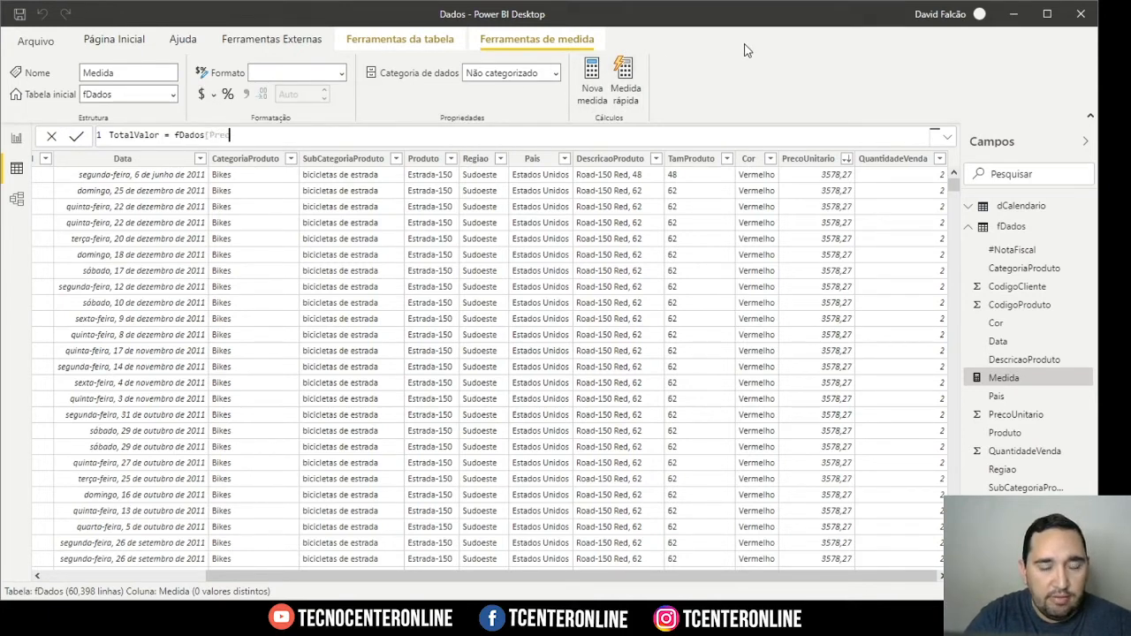
type("oUnitario")
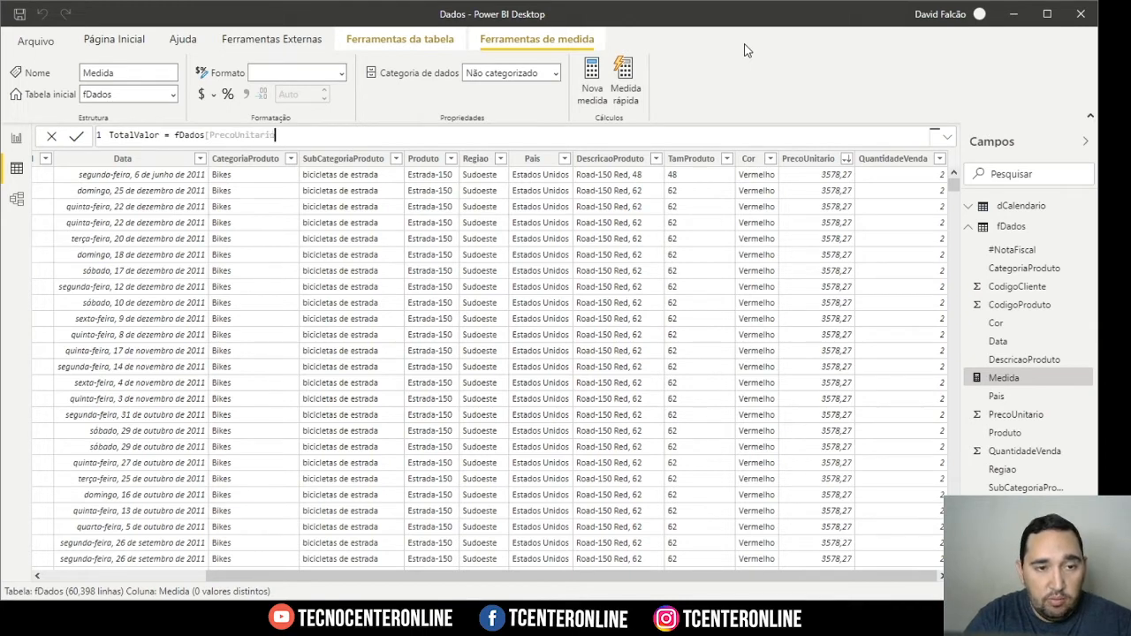
type("] ")
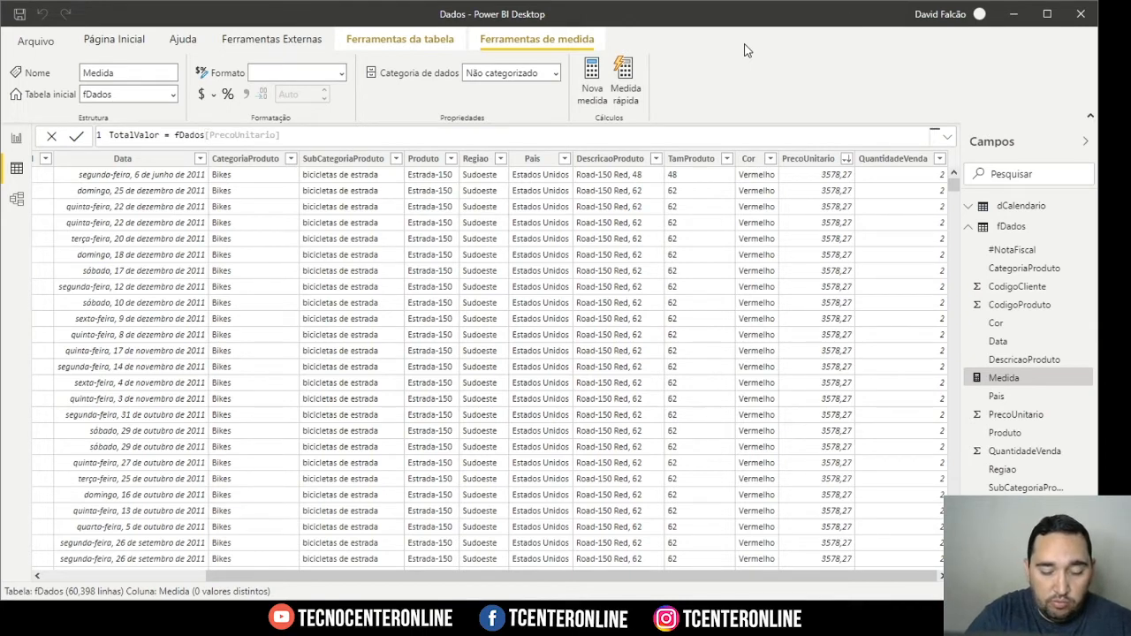
Complete the TotalValor formula by multiplying by fDados[QuantidadeVenda], and commit the measure.
type("*")
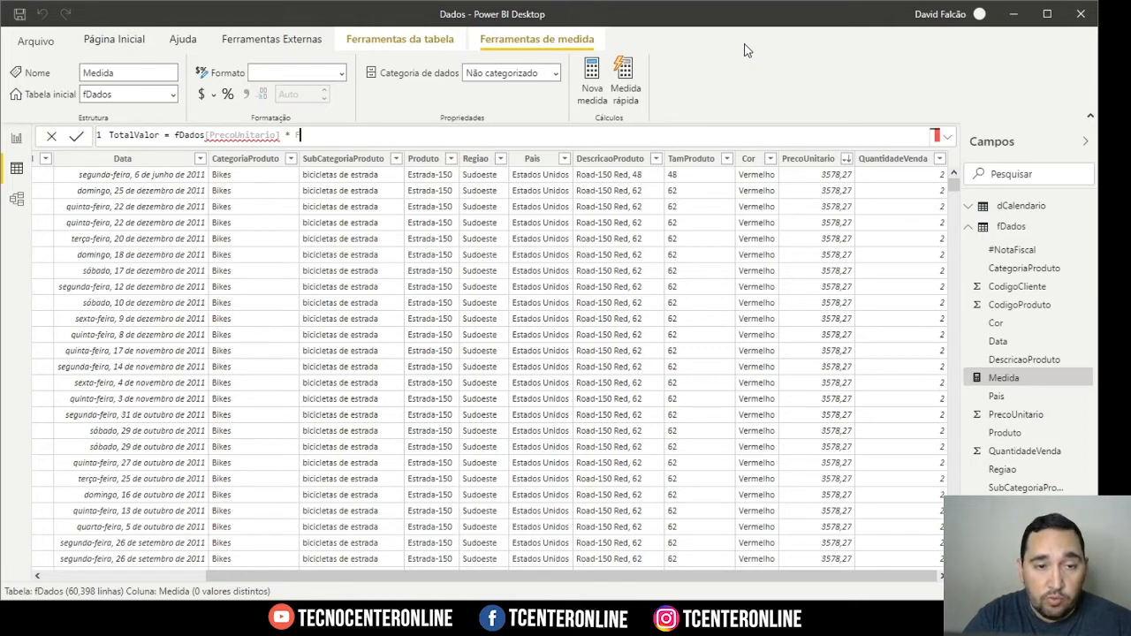
type(" fDado")
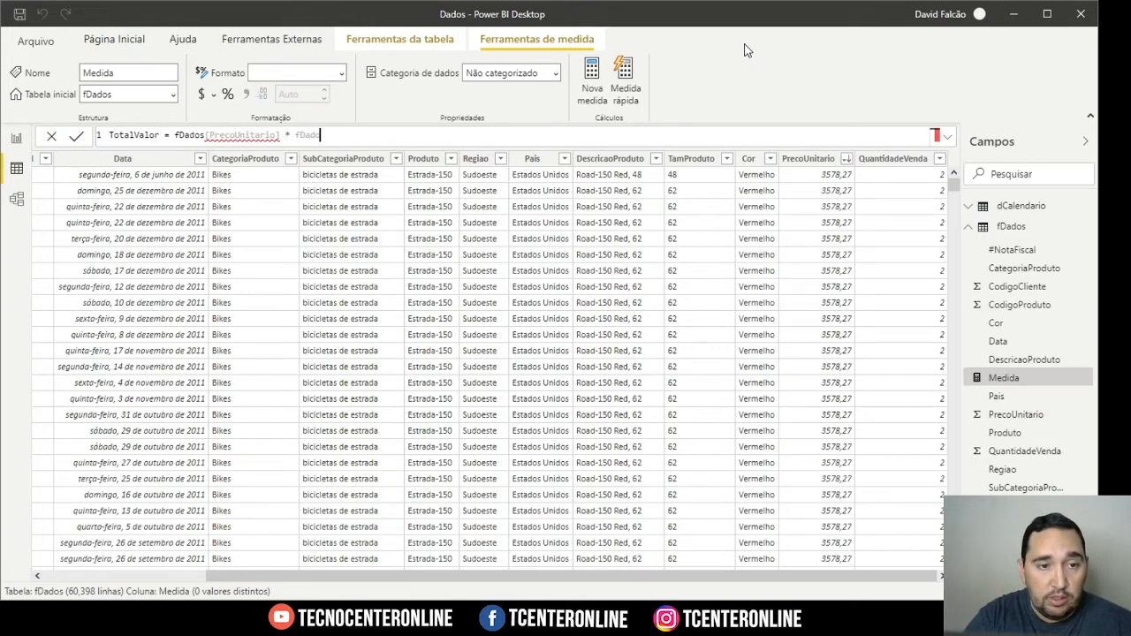
type("s[")
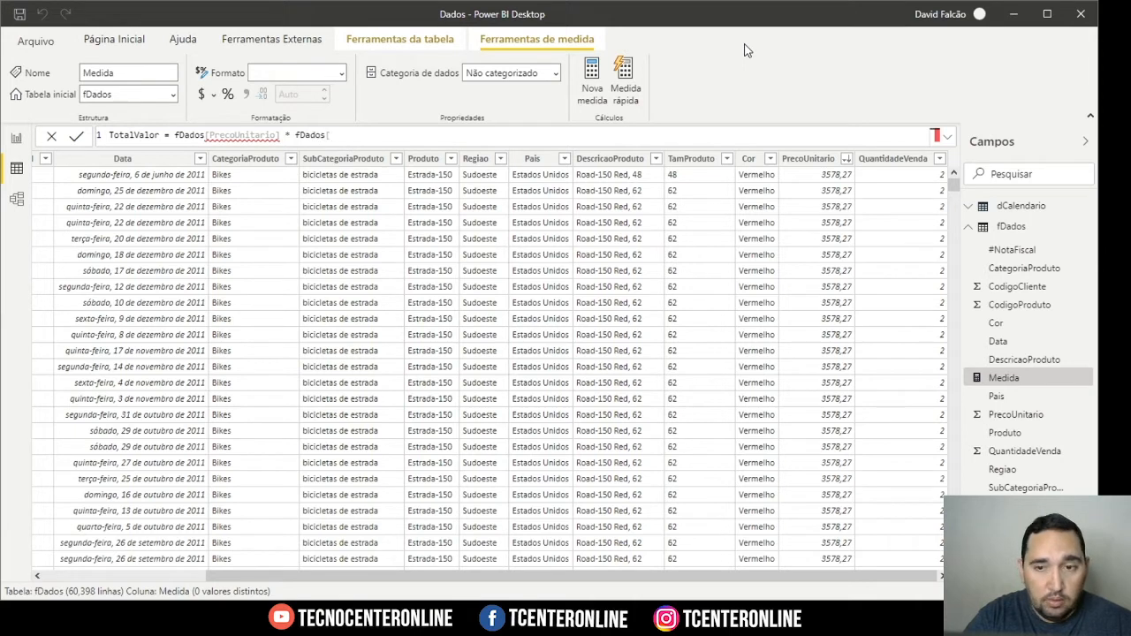
type("Quantidade")
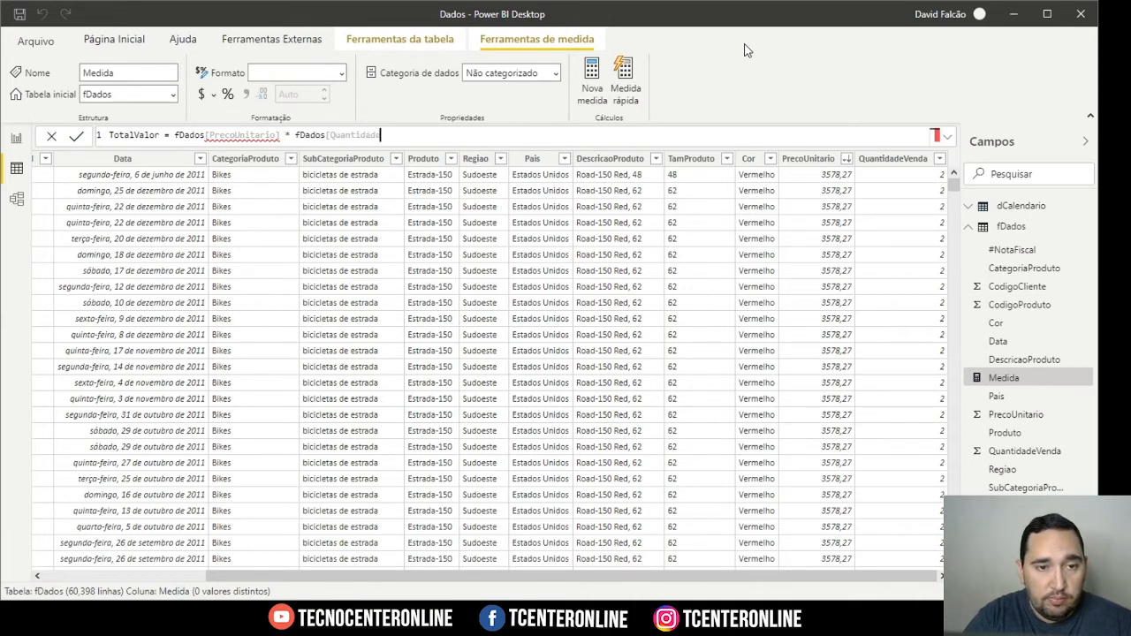
type("Venda]")
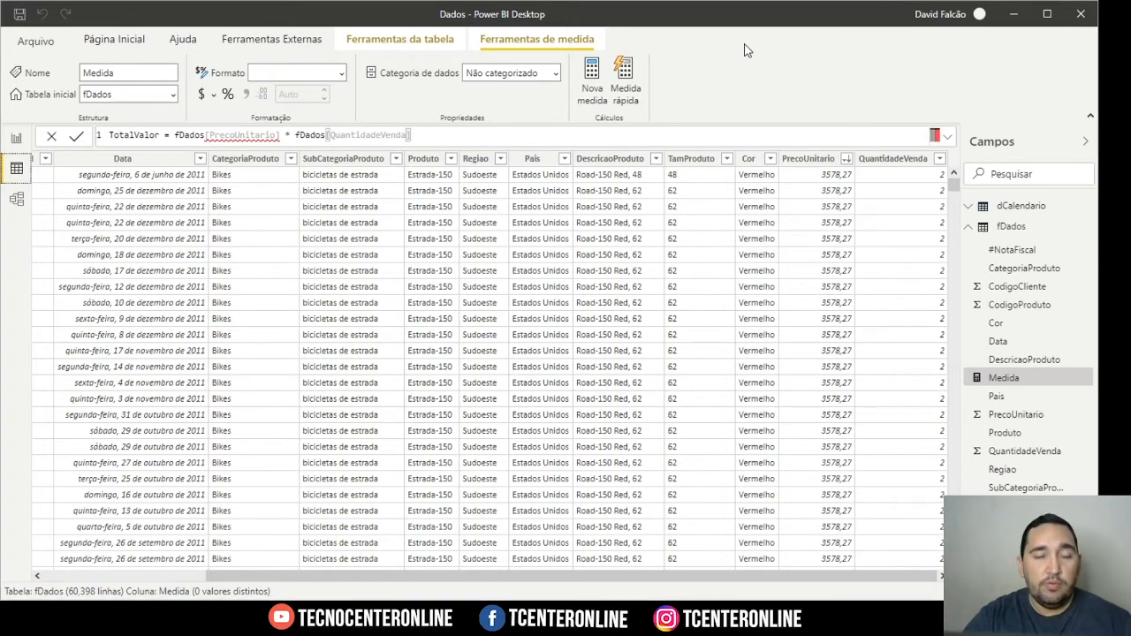
key("Return")
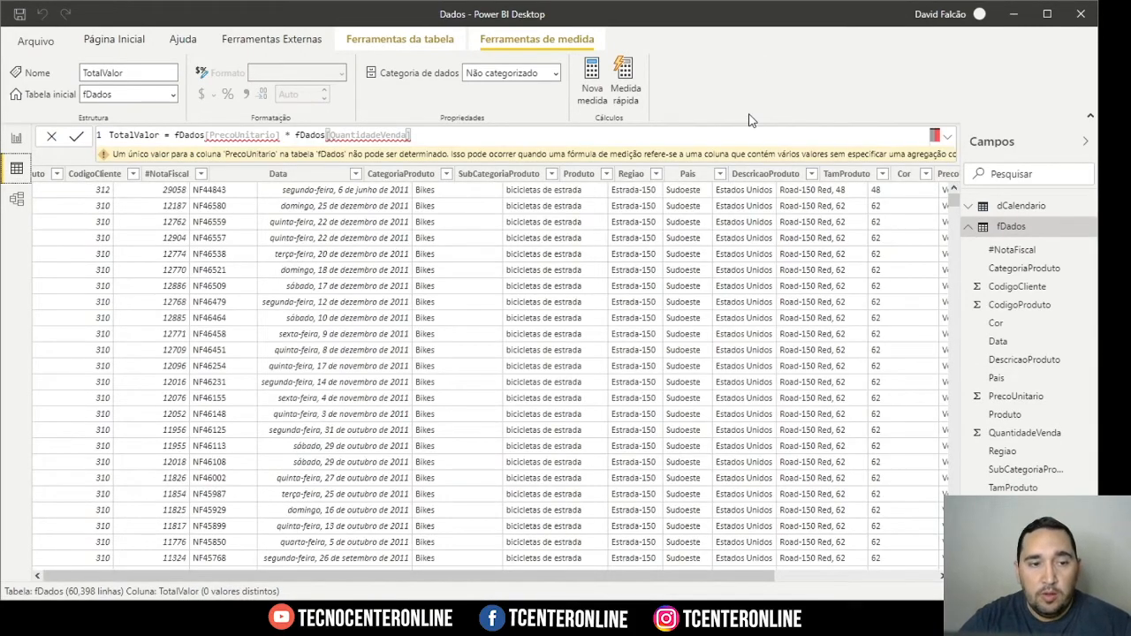
Wrap fDados[PrecoUnitario] in the sum function within the TotalValor measure formula.
mouse_move(241, 156)
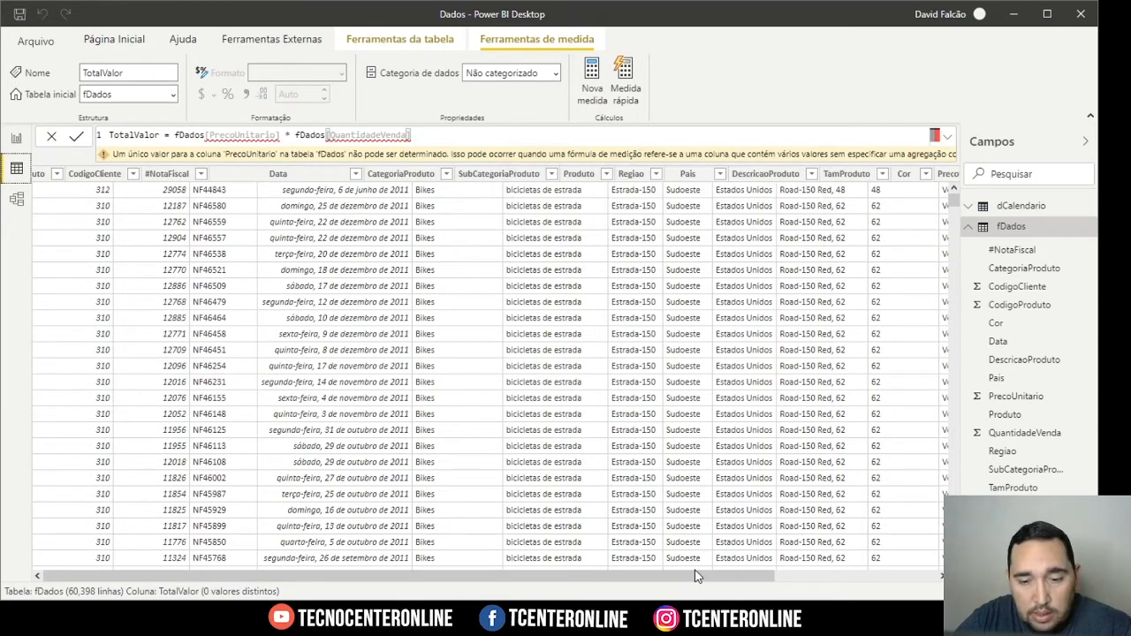
left_click_drag(714, 576, 884, 583)
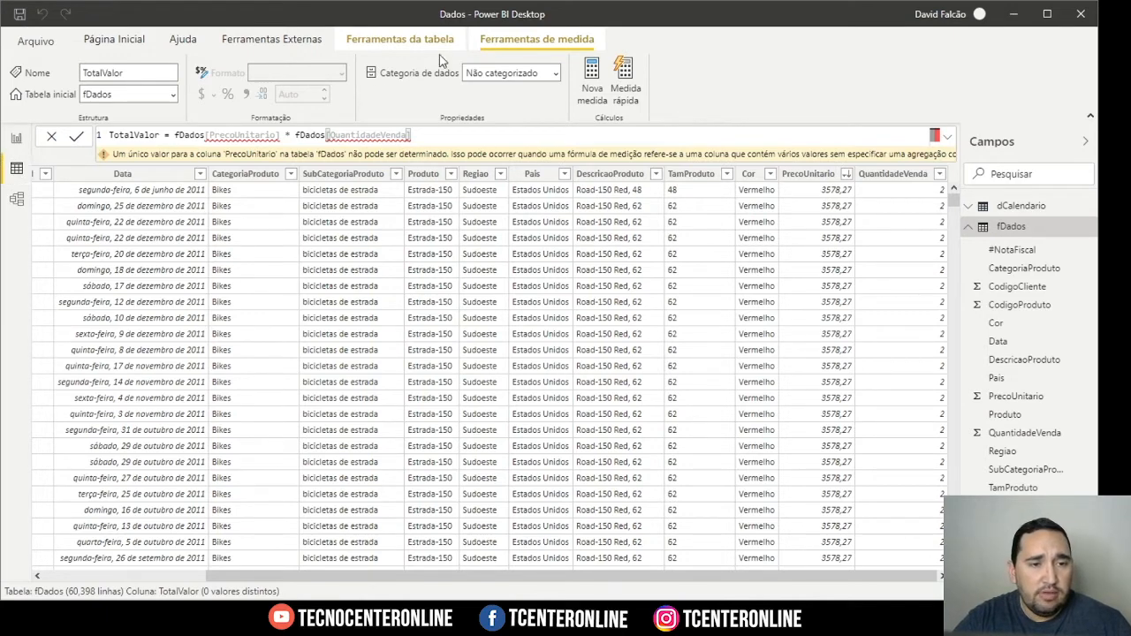
left_click(175, 135)
type("sum")
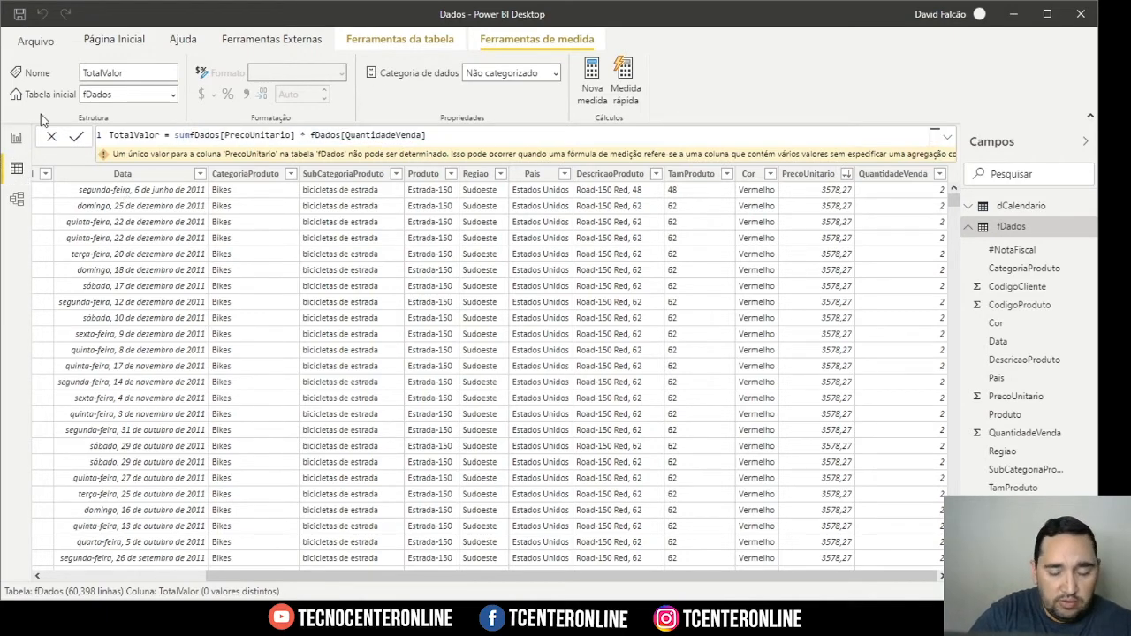
type("(")
key("Right")
key("Right")
key("Right")
key("Right")
key("Right")
key("Right")
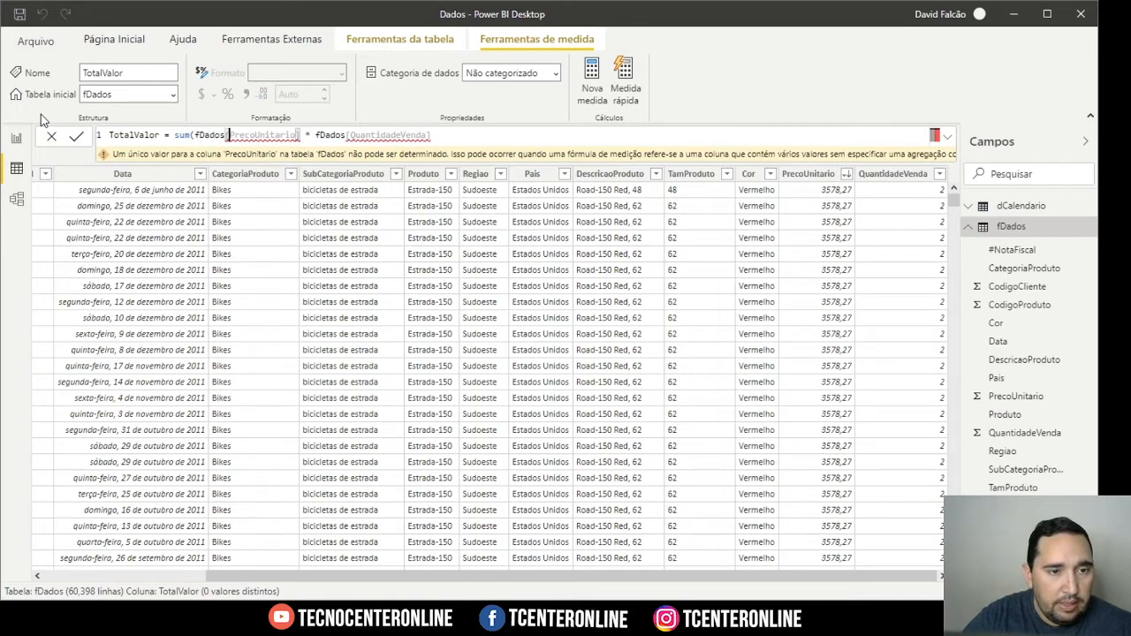
key("shift+Right")
key("shift+Right")
key("shift+Right")
key("shift+Right")
key("shift+Right")
key("shift+Right")
key("shift+Right")
key("shift+Right")
key("shift+Right")
key("shift+Right")
key("shift+Right")
key("shift+Right")
key("shift+Right")
key("shift+Right")
key("shift+Right")
type(")")
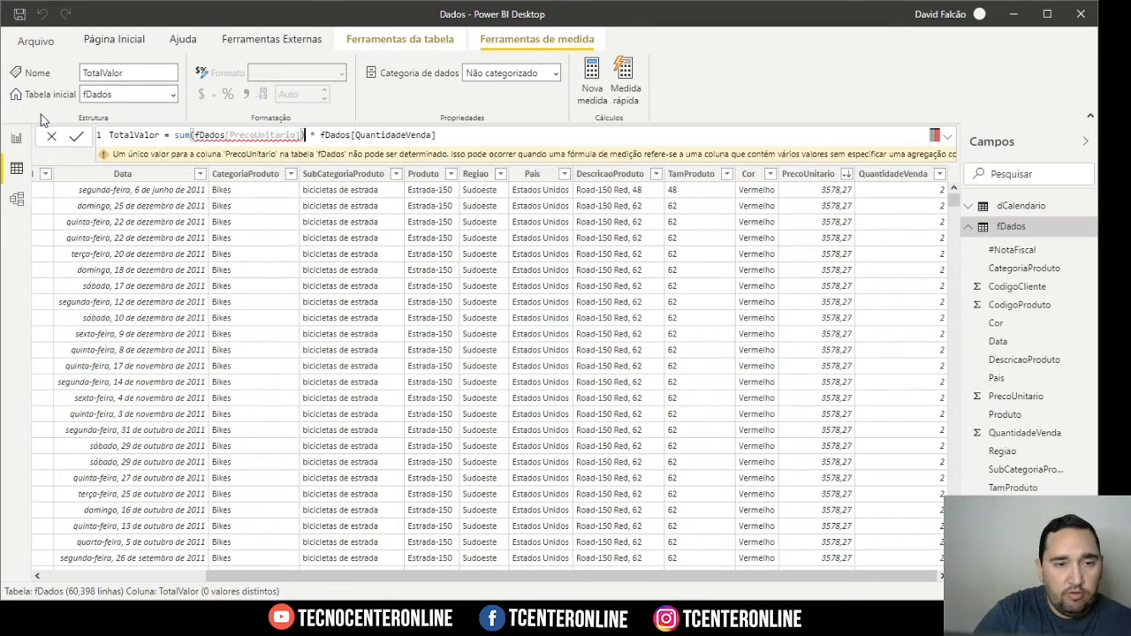
Wrap fDados[QuantidadeVenda] in the sum function as well, and commit TotalValor = sum(fDados[PrecoUnitario]) * sum(fDados[QuantidadeVenda]).
key("Right")
key("Right")
key("Right")
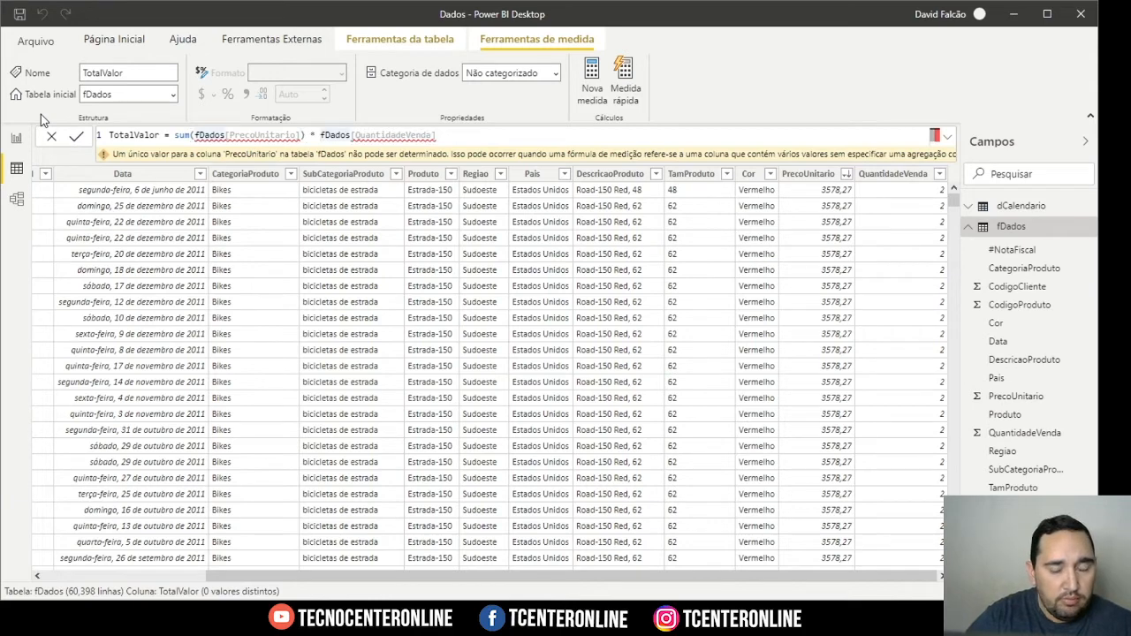
type("sum(")
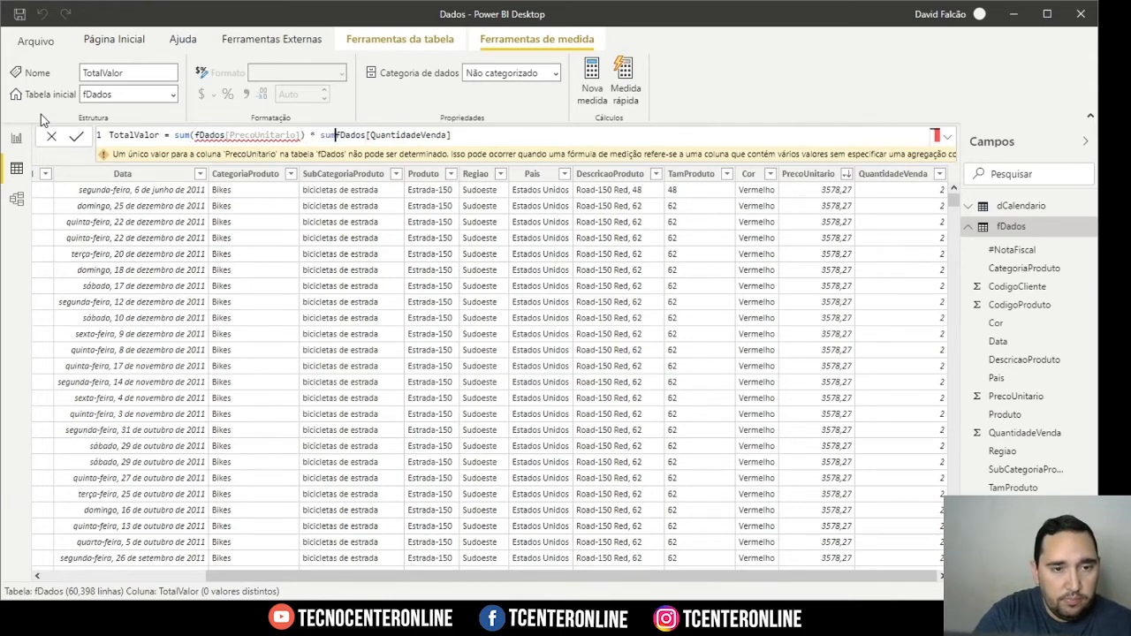
key("End")
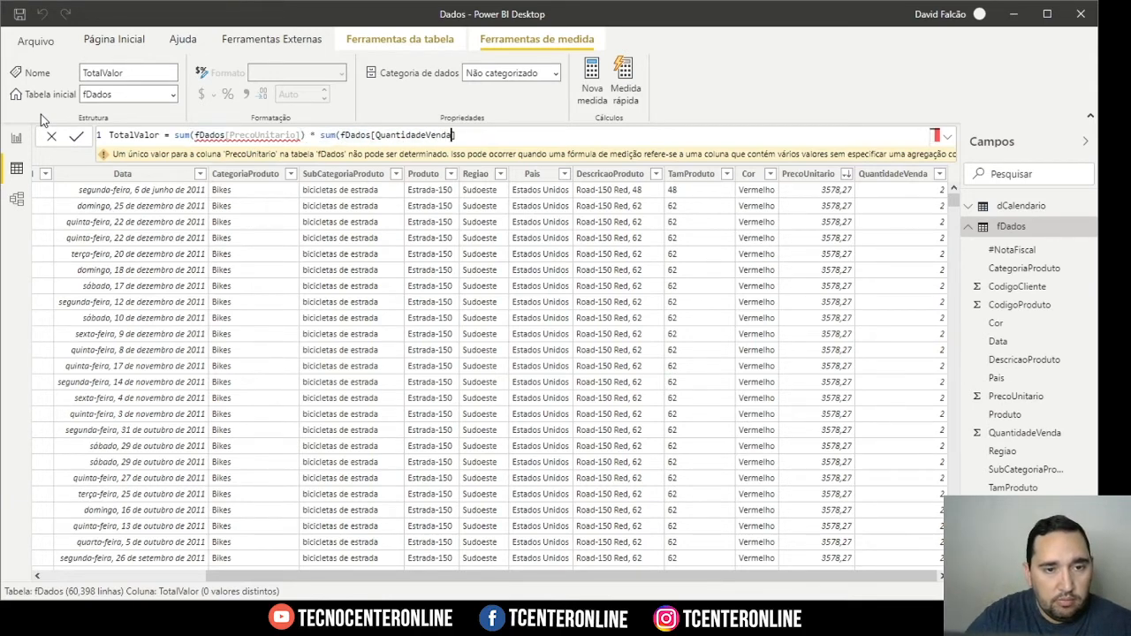
type(")")
key("Left")
key("Left")
key("Left")
key("Left")
key("Left")
key("Left")
key("Left")
key("Left")
key("Left")
key("Left")
key("Left")
key("Left")
key("Left")
key("Left")
key("Left")
key("Left")
key("Left")
key("Left")
key("Left")
key("Left")
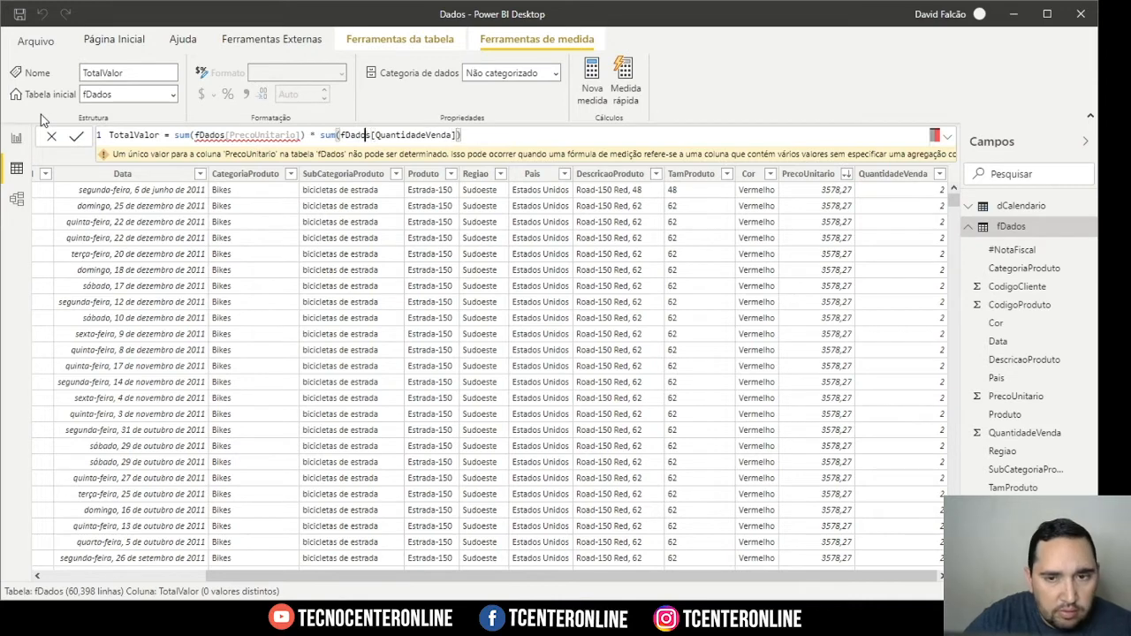
key("Left")
key("Left")
key("Left")
key("Left")
key("Left")
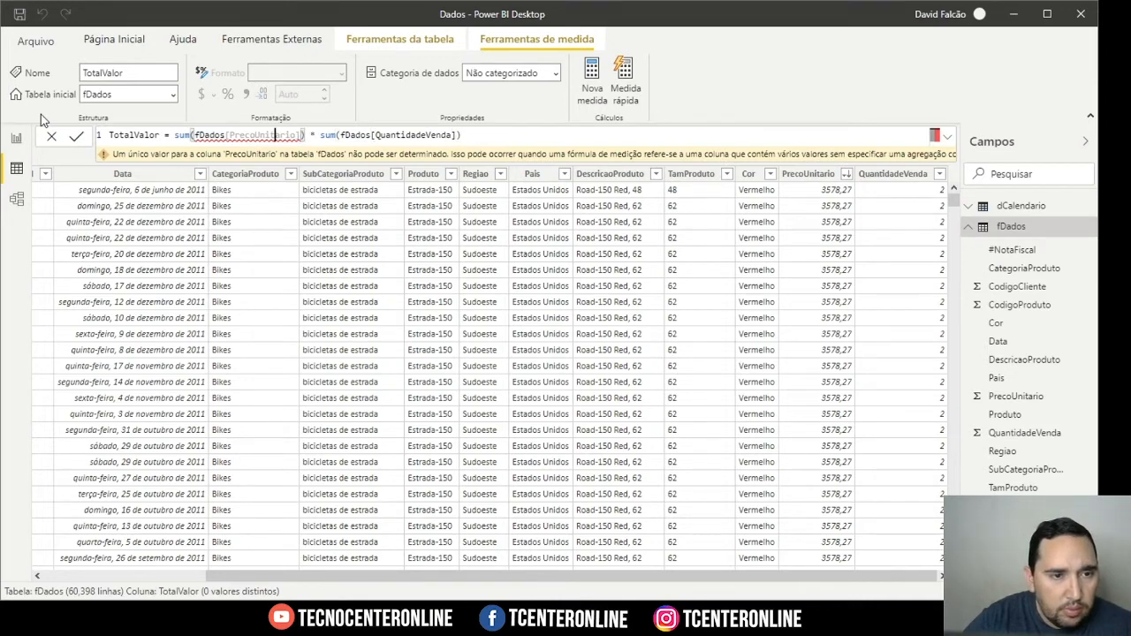
key("End")
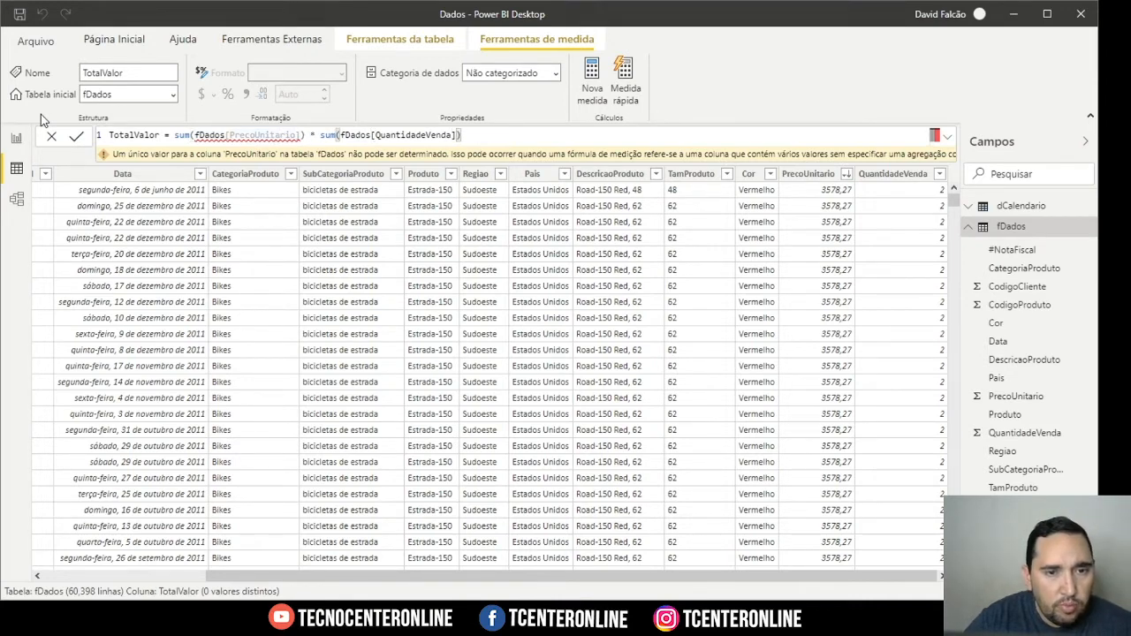
key("Return")
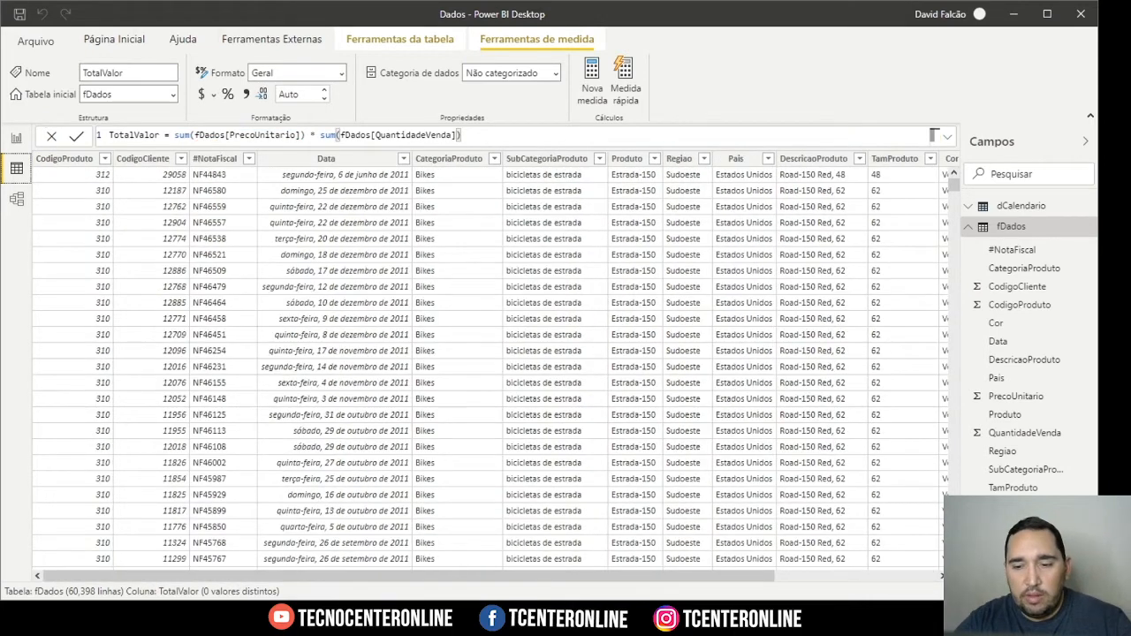
Return to the report view and add a card visual showing the TotalValor measure.
left_click(16, 139)
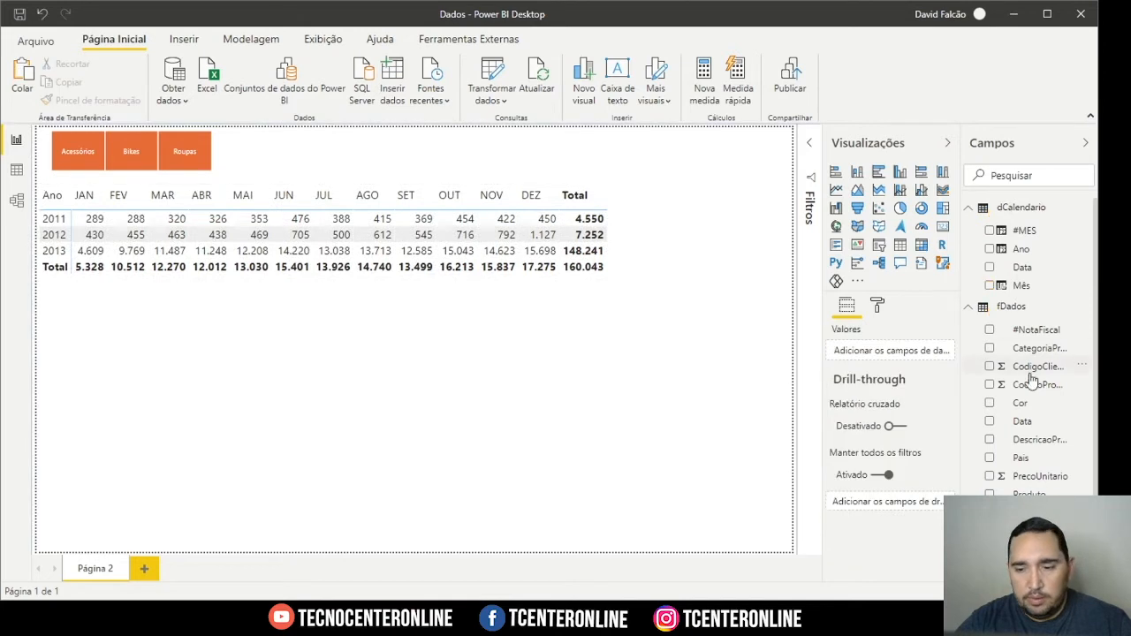
scroll(1032, 486, "down", 1)
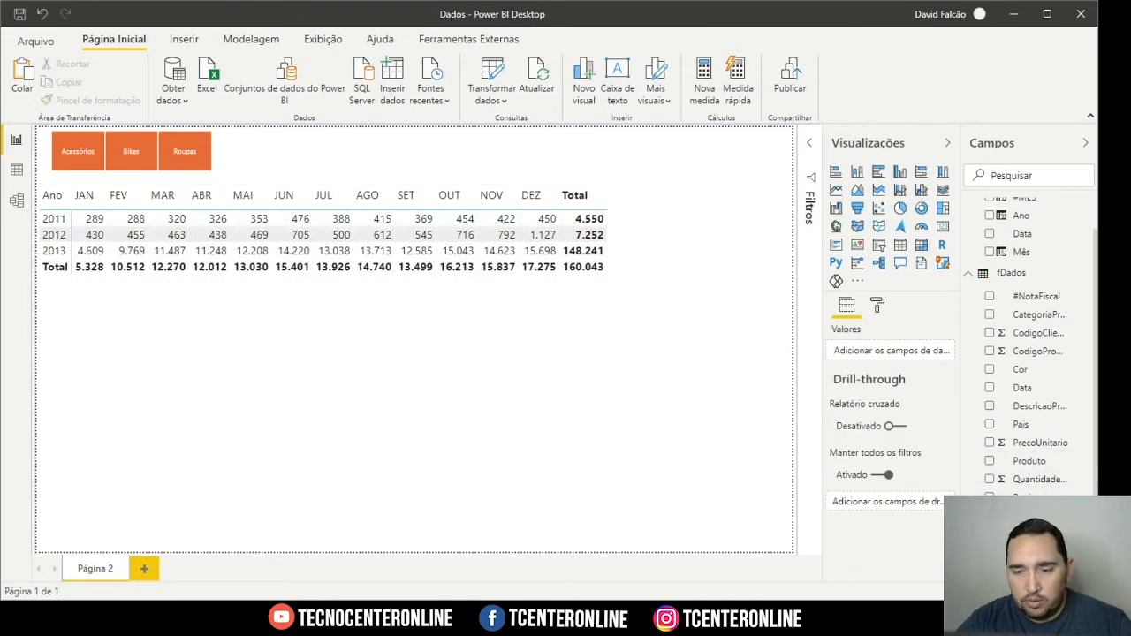
left_click(990, 516)
left_click(944, 228)
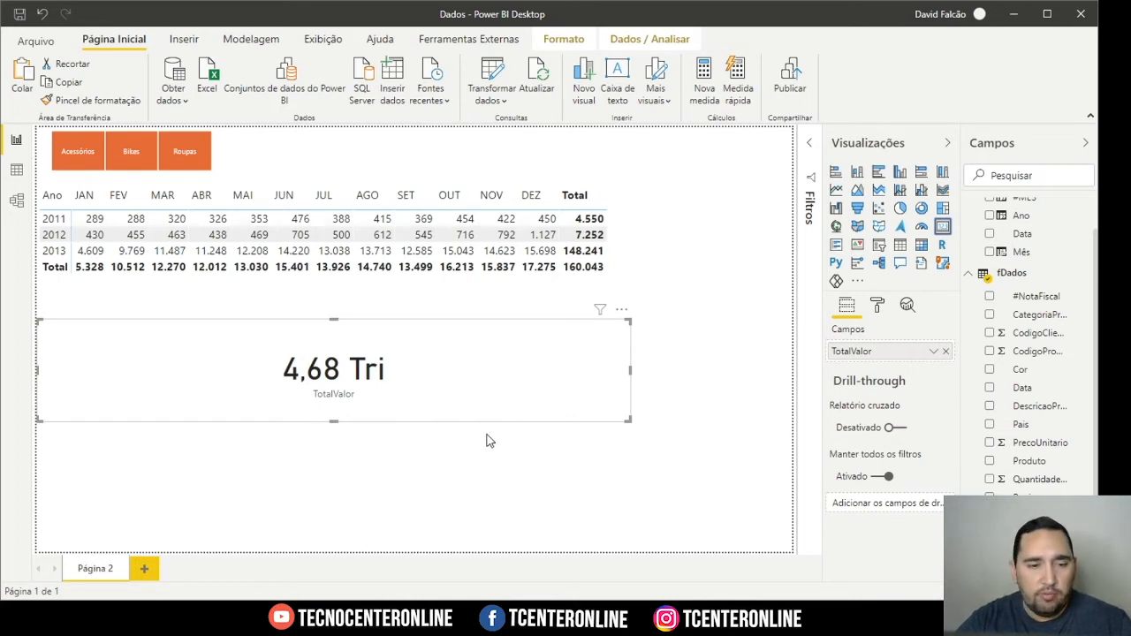
Set the TotalValor card's data label display units to Nenhum.
left_click(877, 305)
left_click(844, 390)
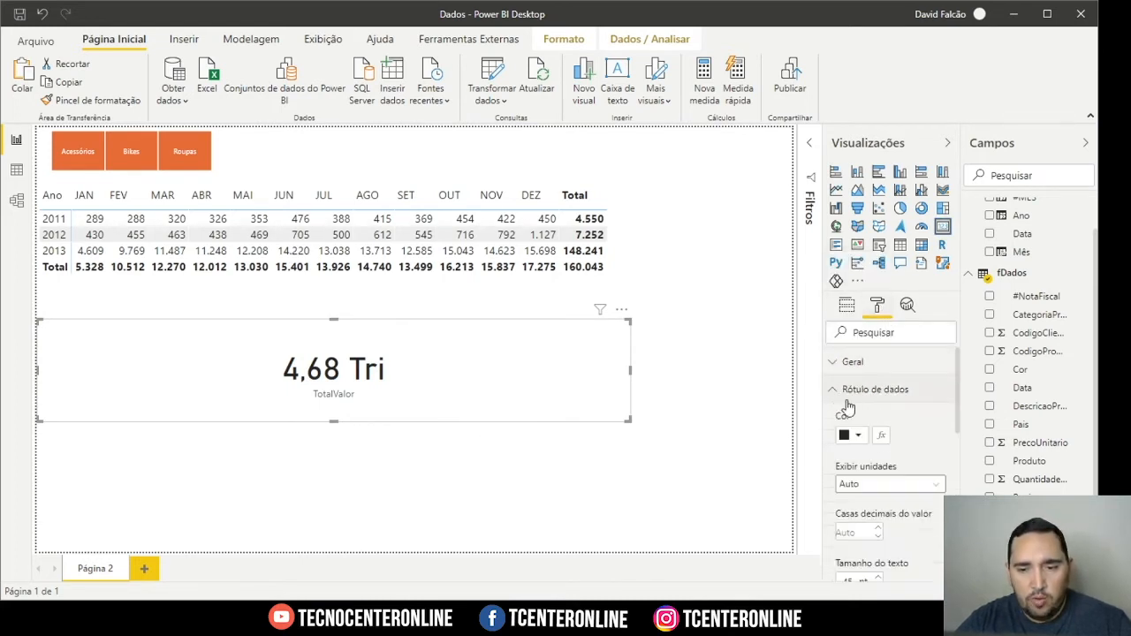
left_click(919, 488)
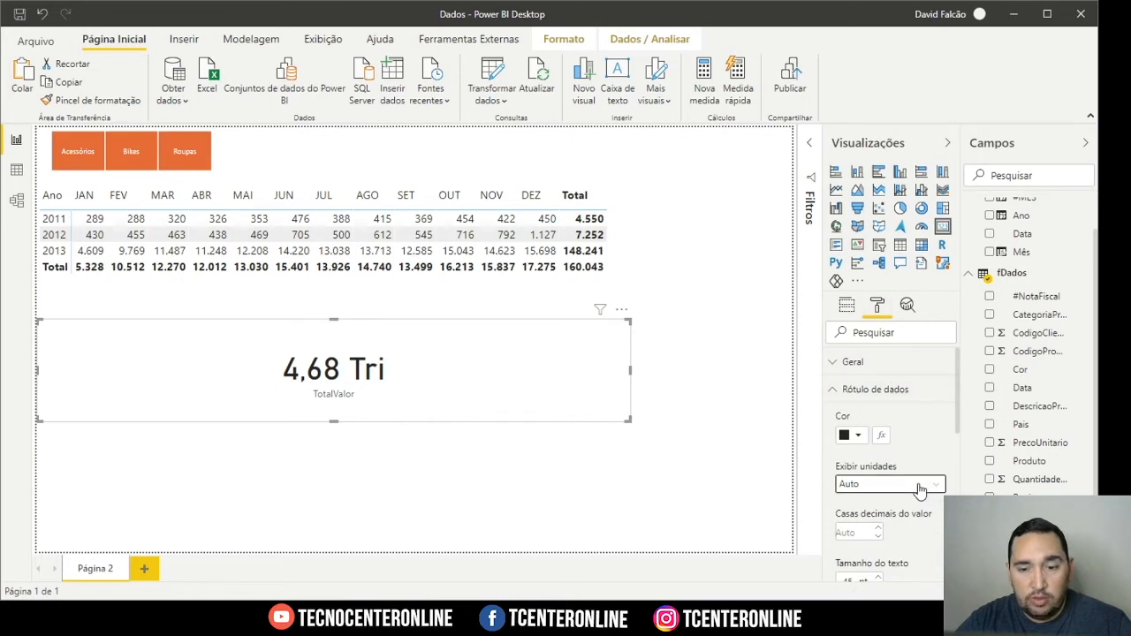
left_click(868, 524)
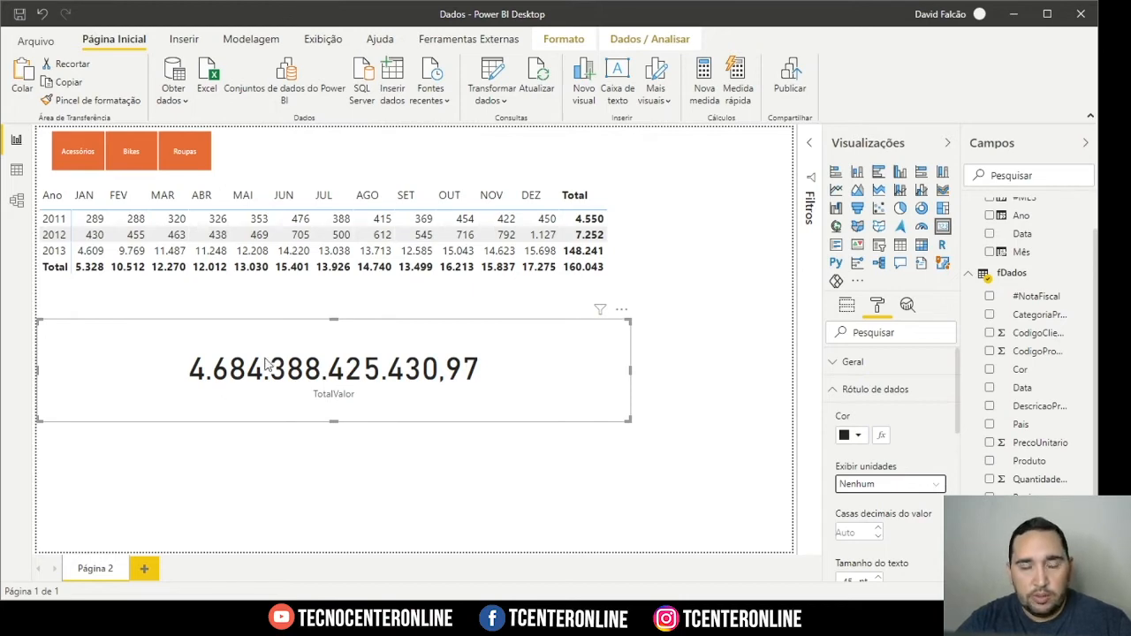
Examine the TotalValor formula and the PrecoUnitario and QuantidadeVenda columns in the fDados data view.
left_click(16, 169)
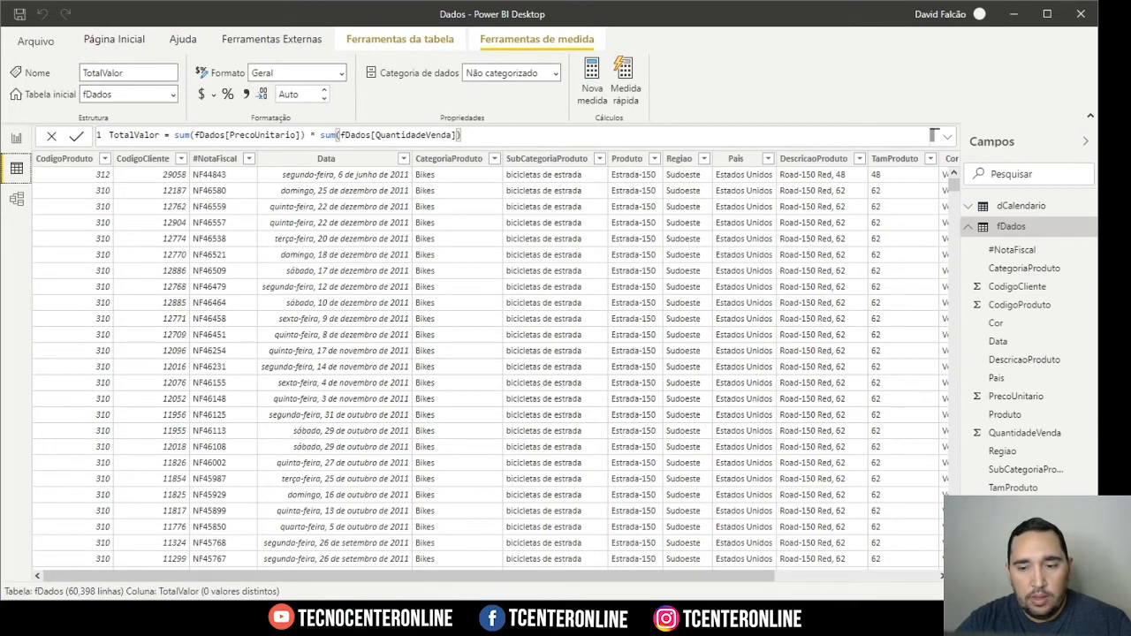
double_click(181, 134)
left_click_drag(204, 135, 304, 134)
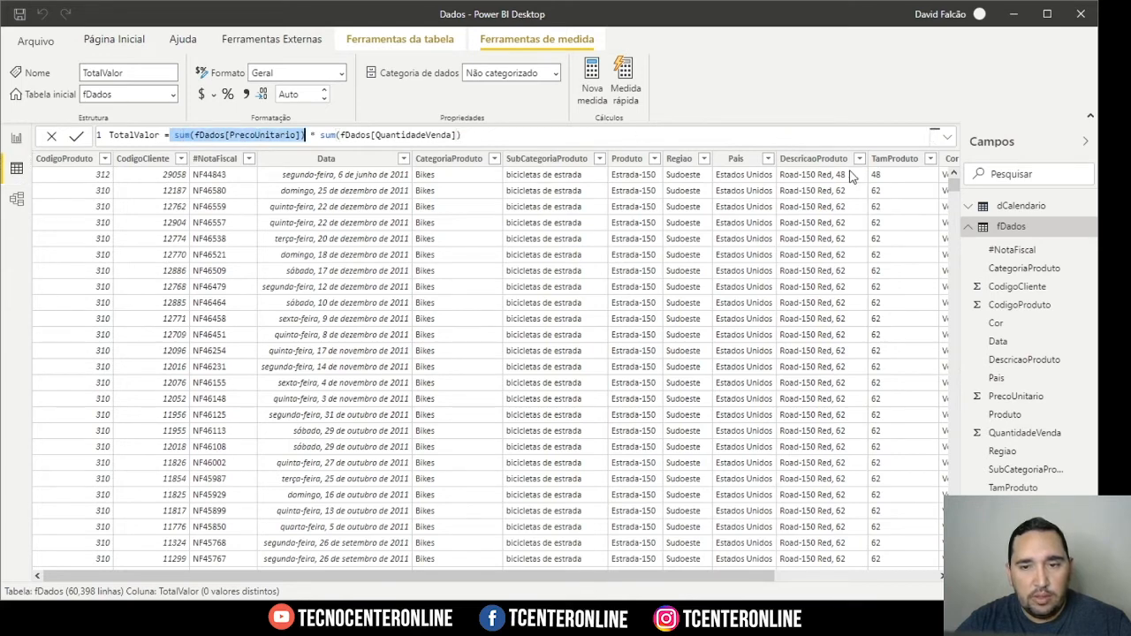
left_click(1016, 396)
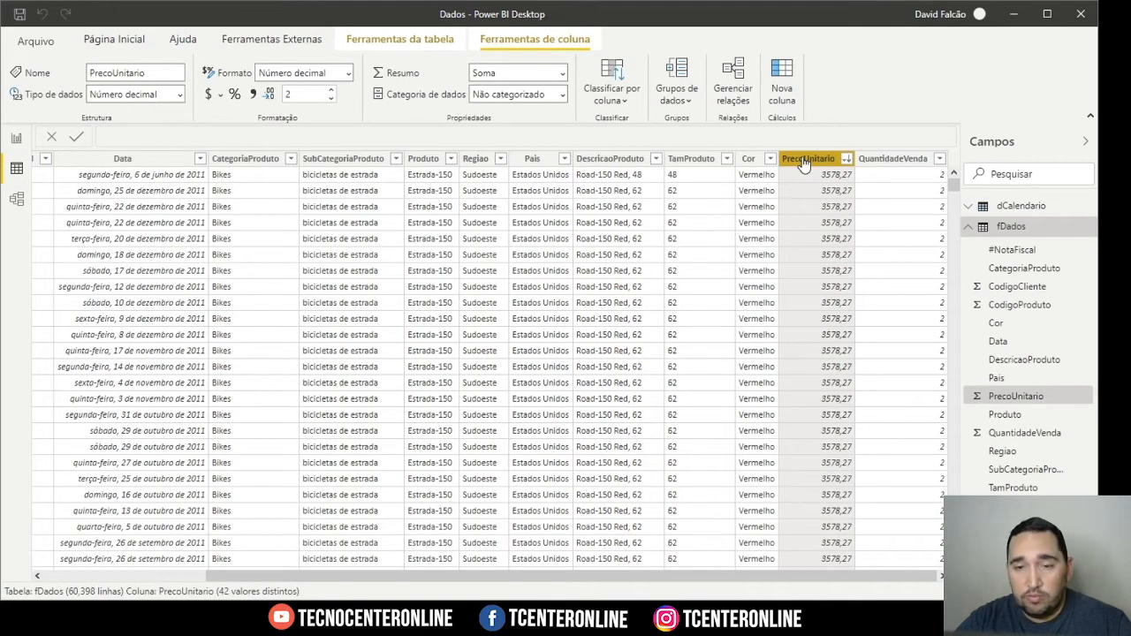
left_click(895, 159)
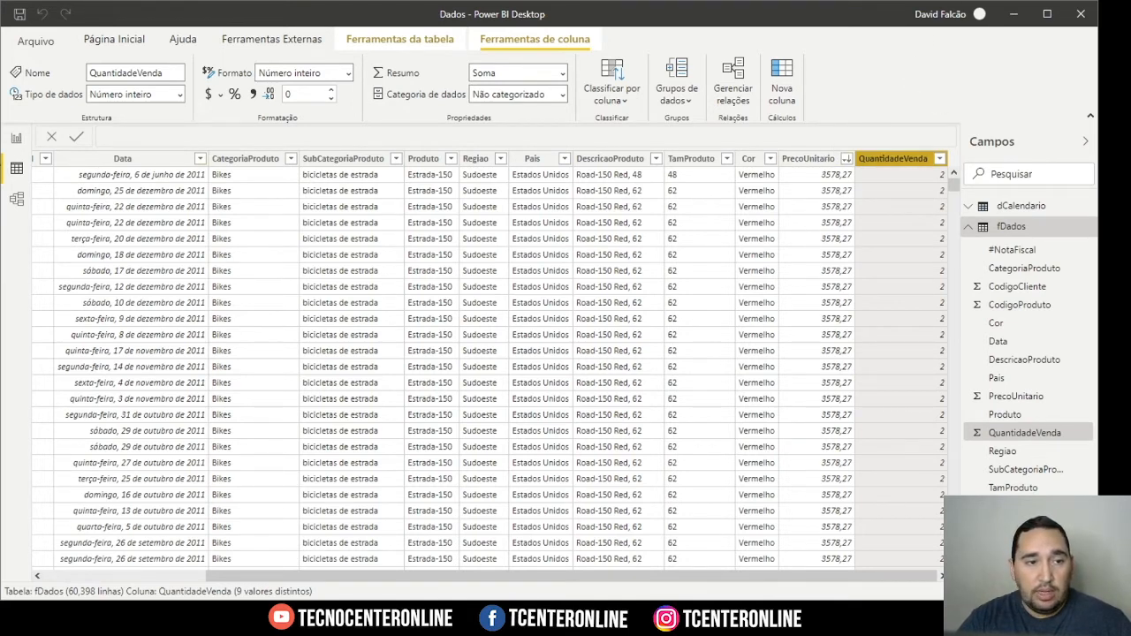
Return to the report view and switch the category slicer between product categories, leaving Roupas selected.
left_click(16, 139)
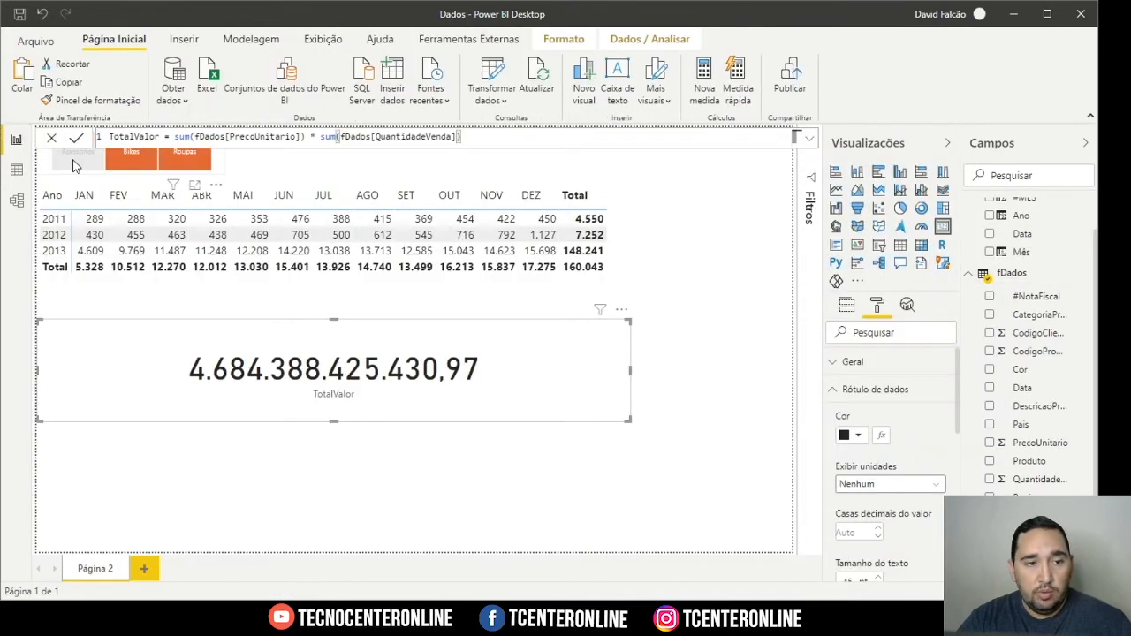
left_click(131, 156)
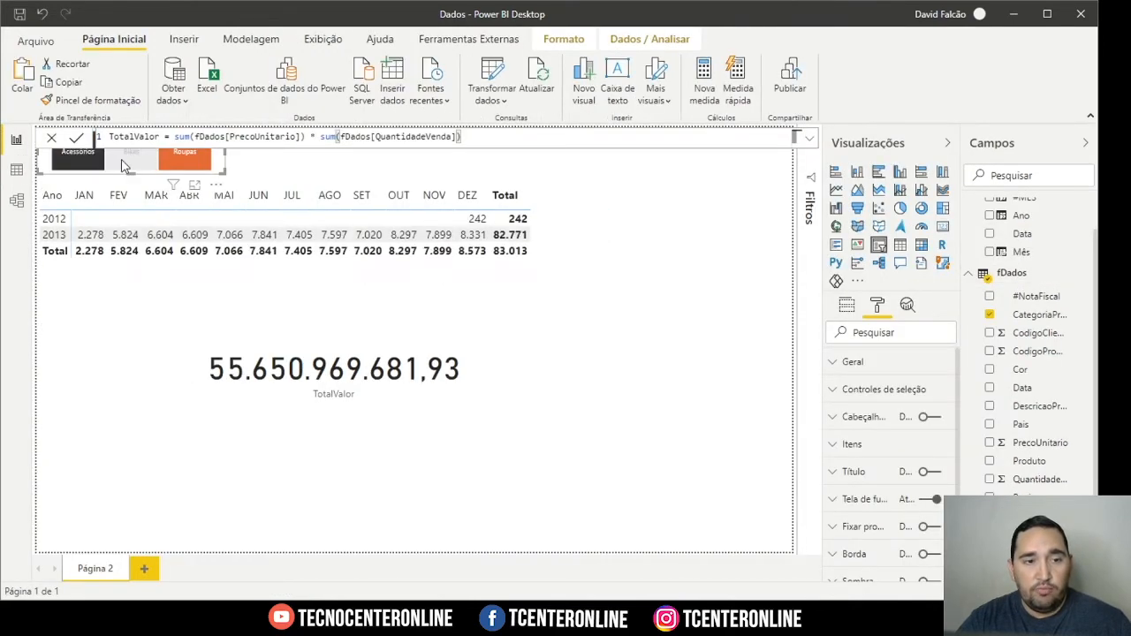
left_click(190, 162)
Add a new calculated column to the fDados table in the data view and name it TotalVenda Coluna.
left_click(16, 169)
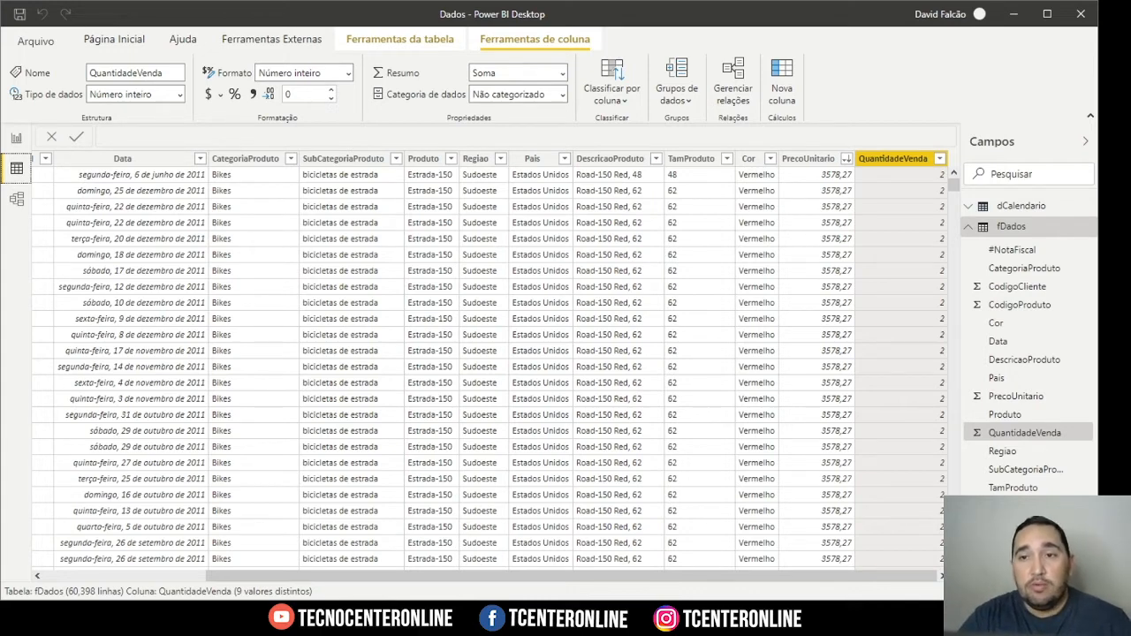
left_click(108, 44)
left_click(655, 81)
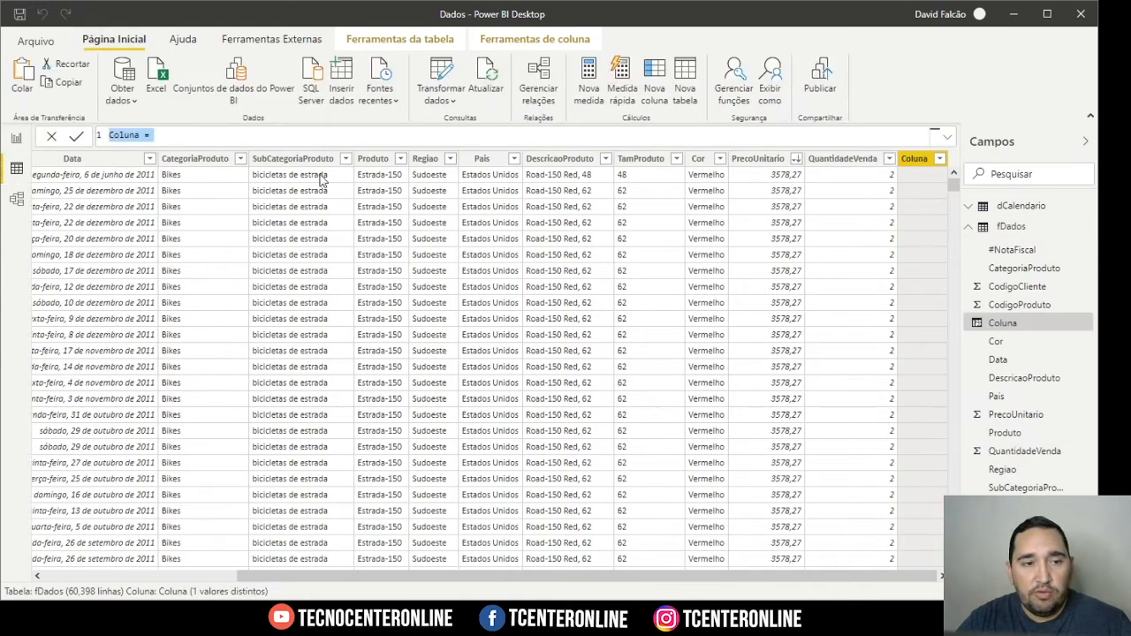
double_click(126, 135)
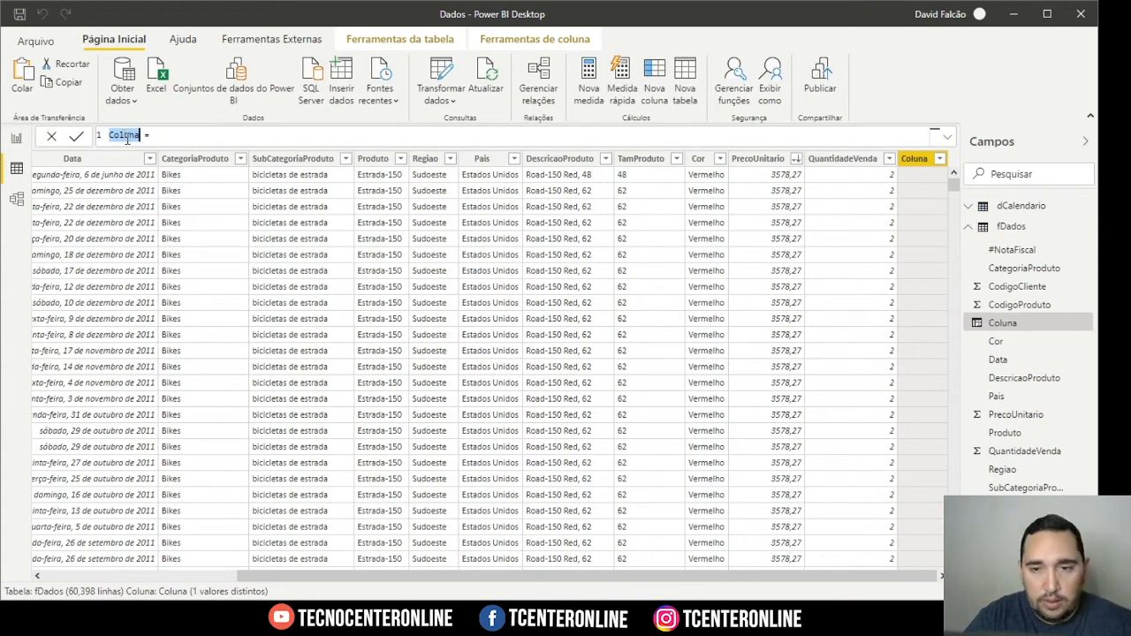
type("Total")
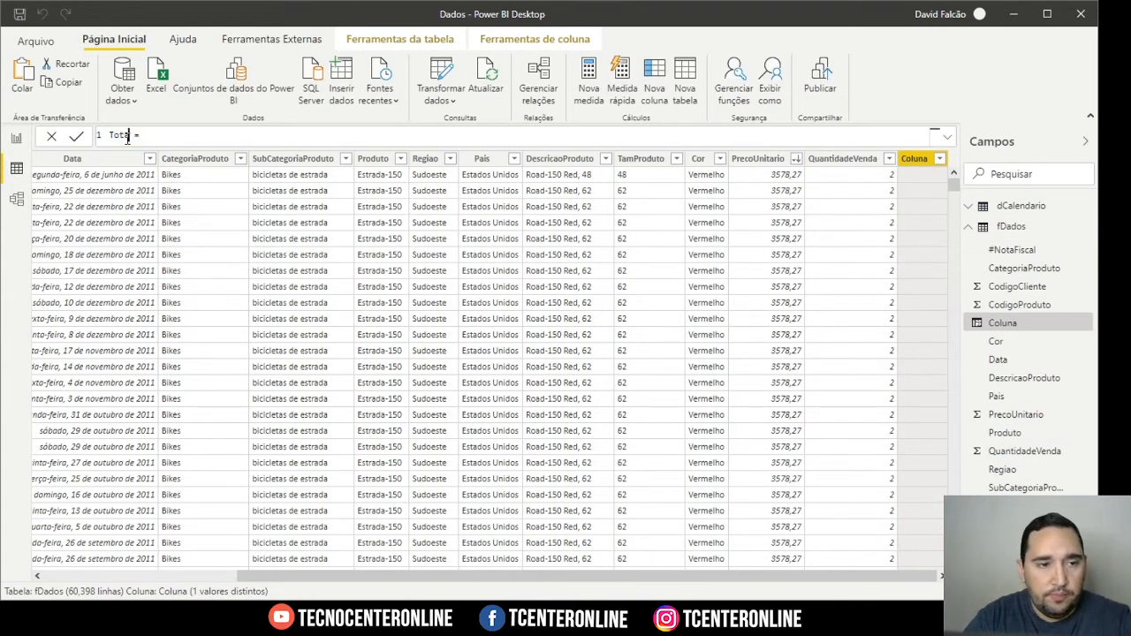
type("Venda")
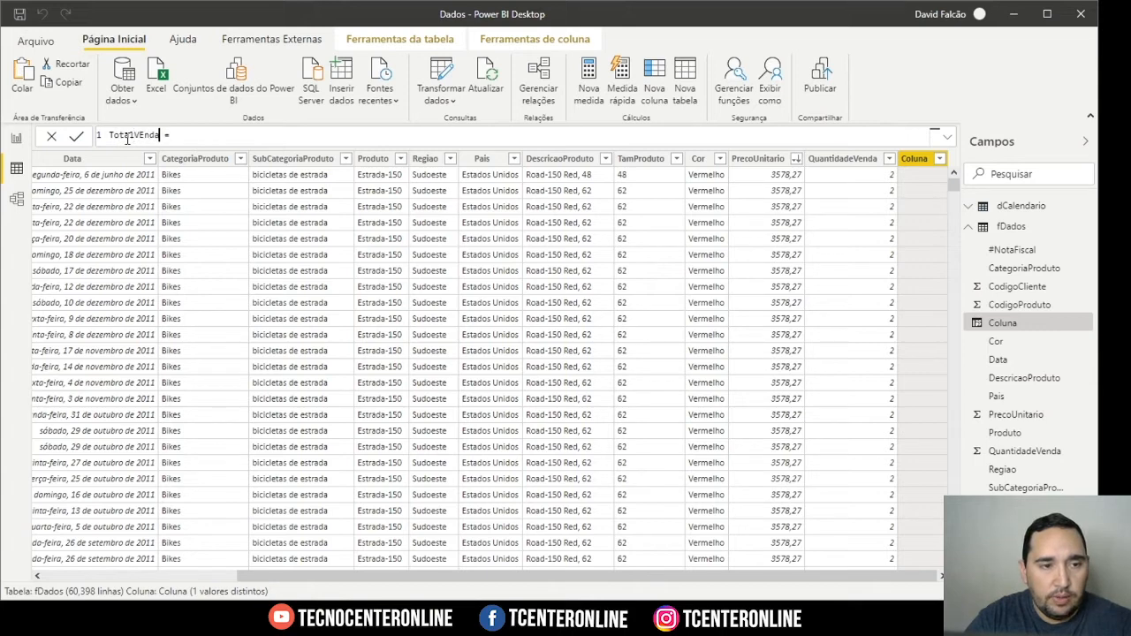
key("BackSpace")
key("BackSpace")
key("BackSpace")
type("end")
key("BackSpace")
key("BackSpace")
key("BackSpace")
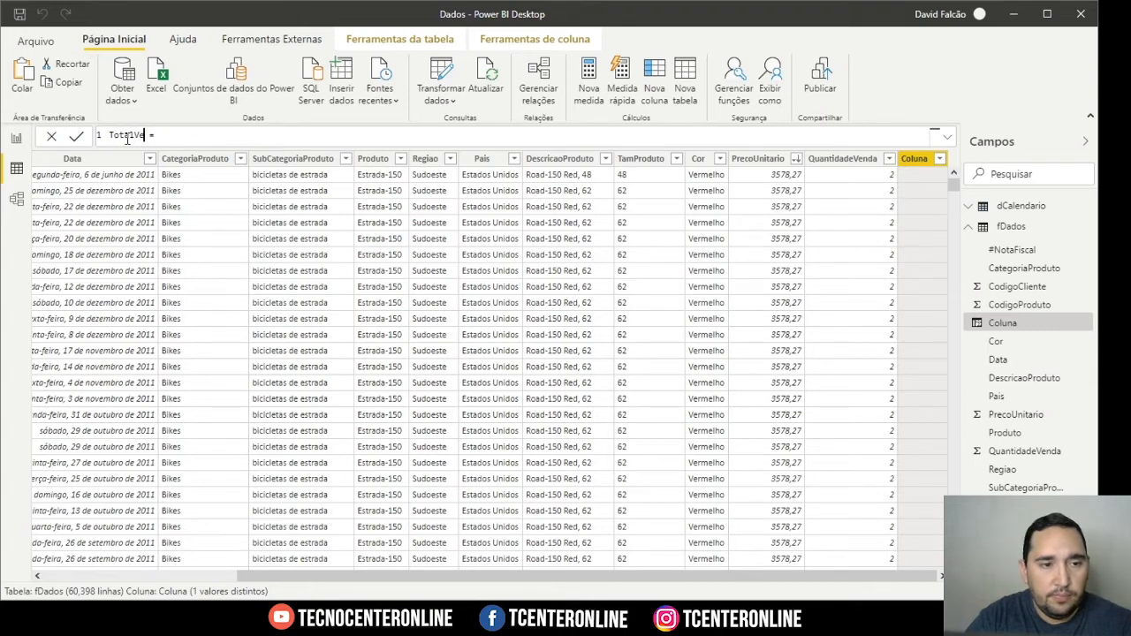
type("enda Col")
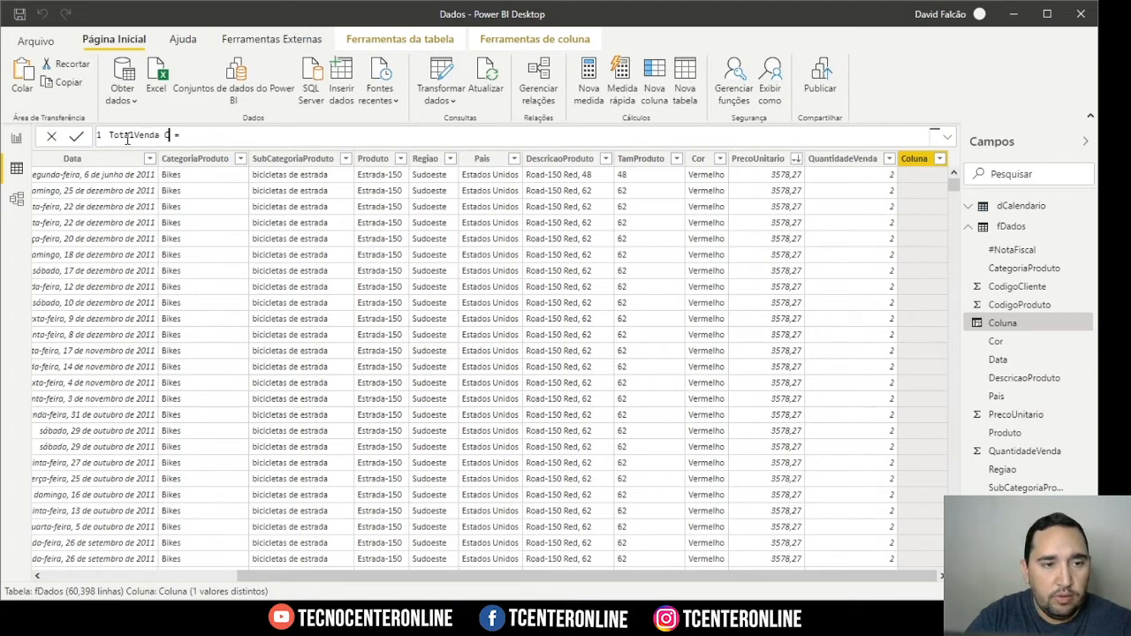
type("una = ")
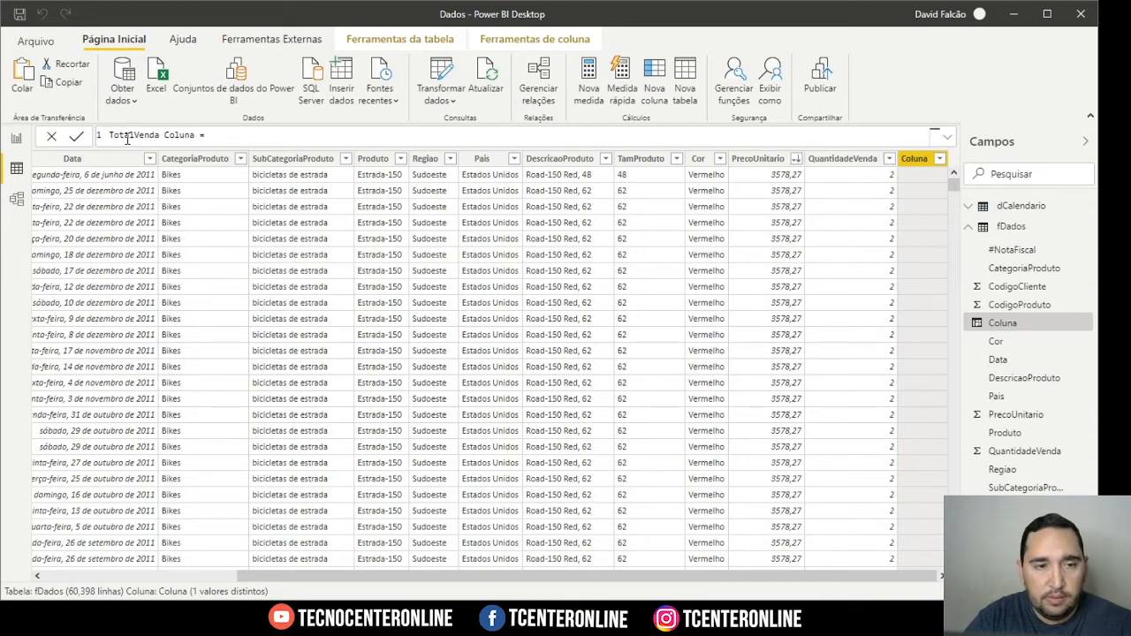
Define the TotalVenda Coluna formula as fDados[PrecoUnitario] * fDados[QuantidadeVenda] and commit it.
type("fDados")
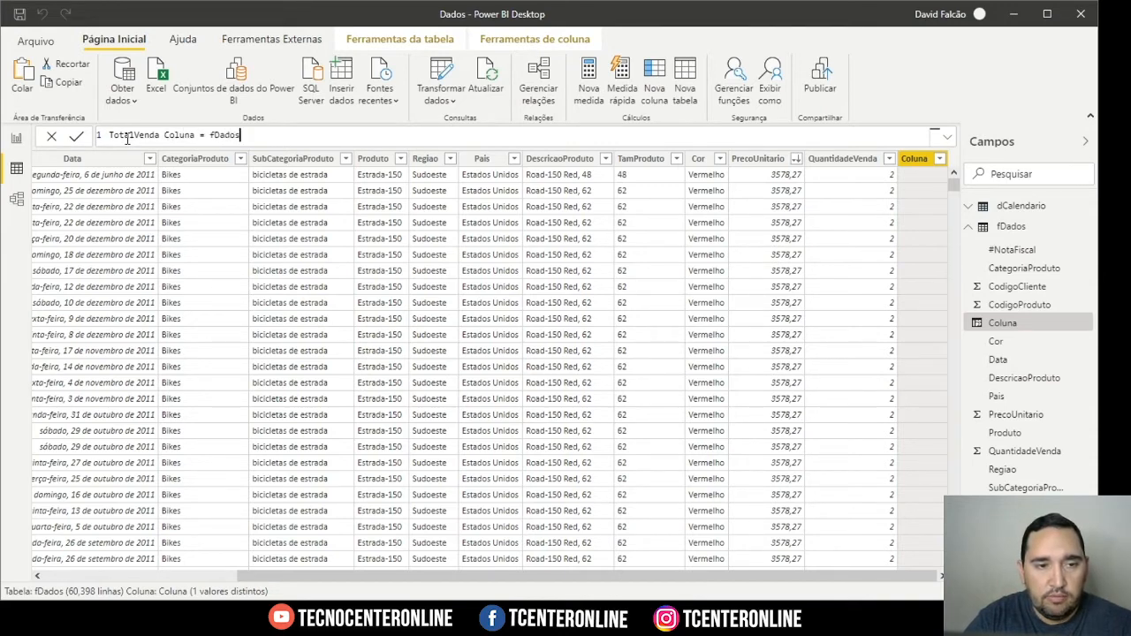
type("[")
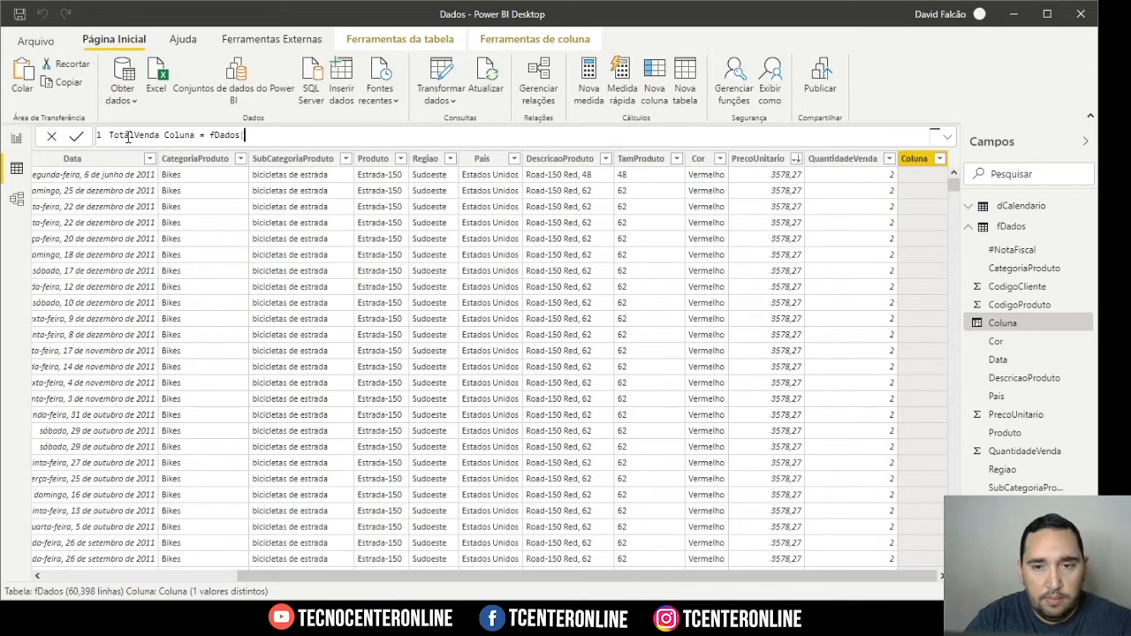
type("PrecoUnitario]")
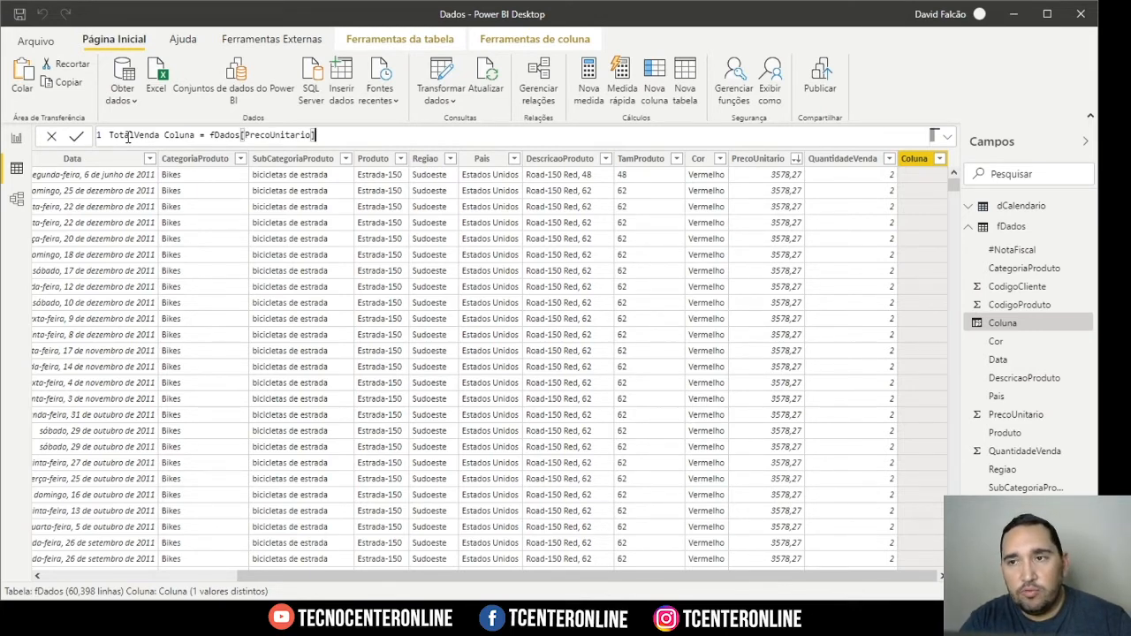
type(" * f")
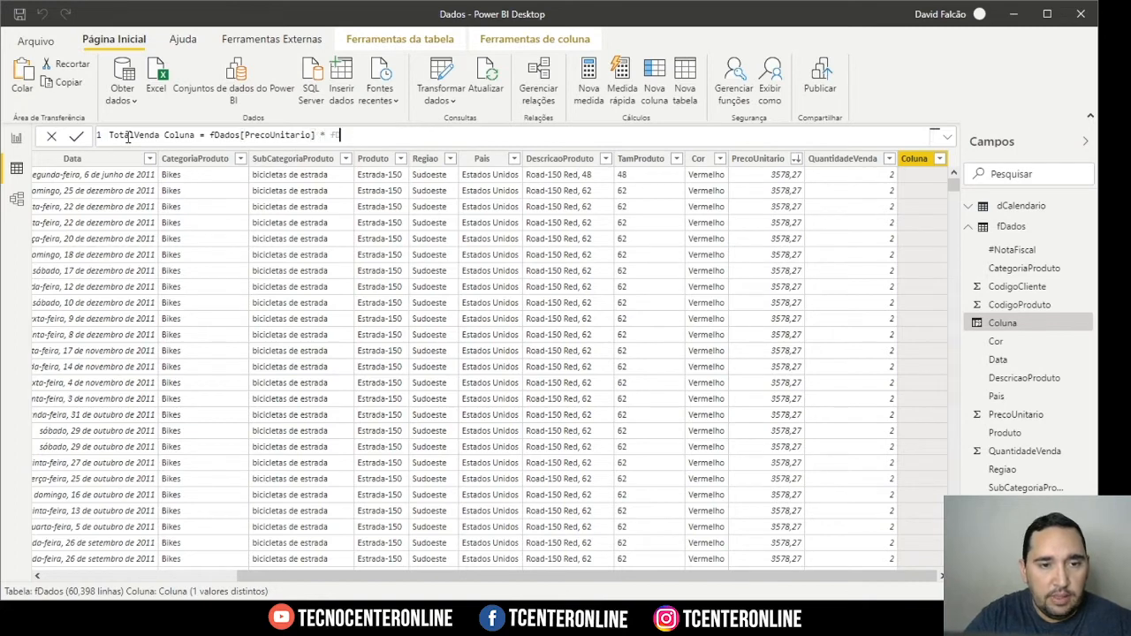
type("Dados[QuantidadeVenda]")
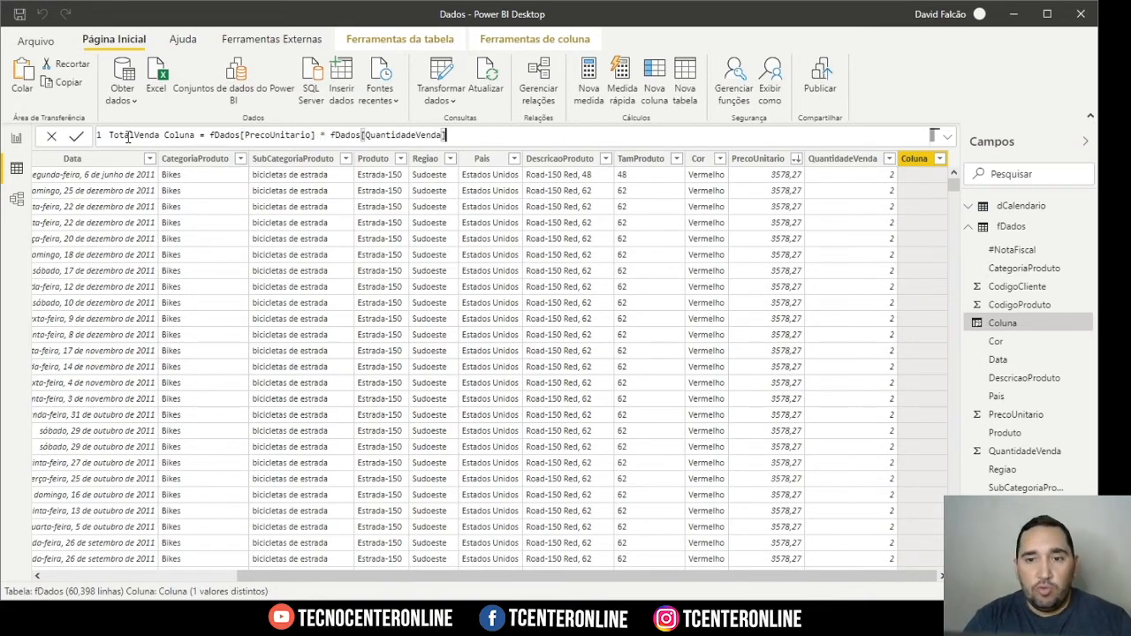
key("Return")
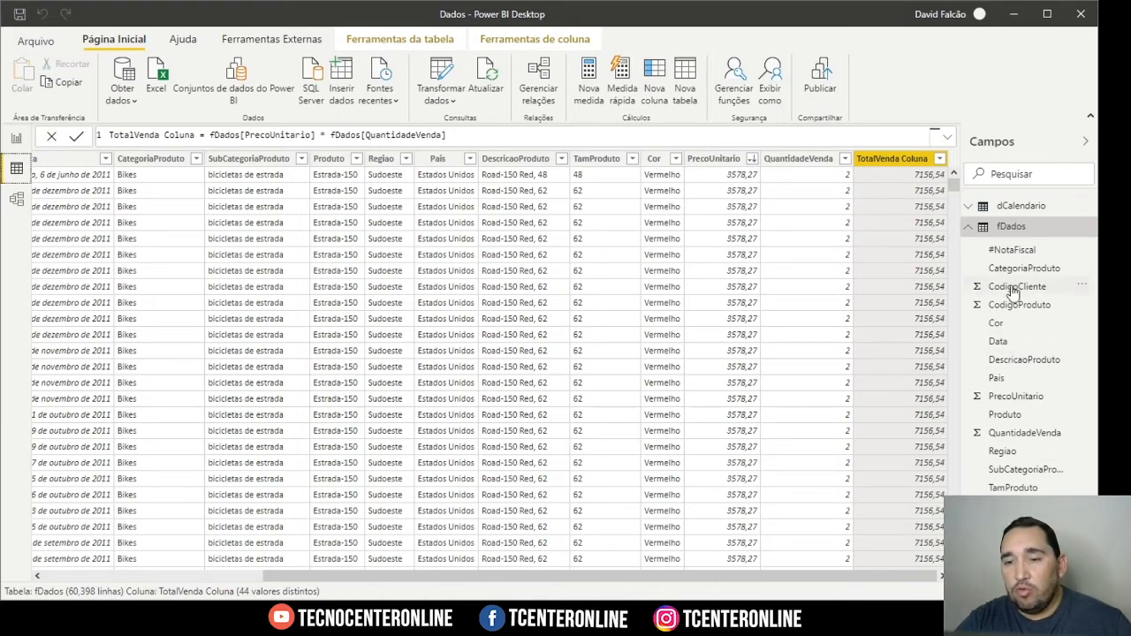
left_click(979, 228)
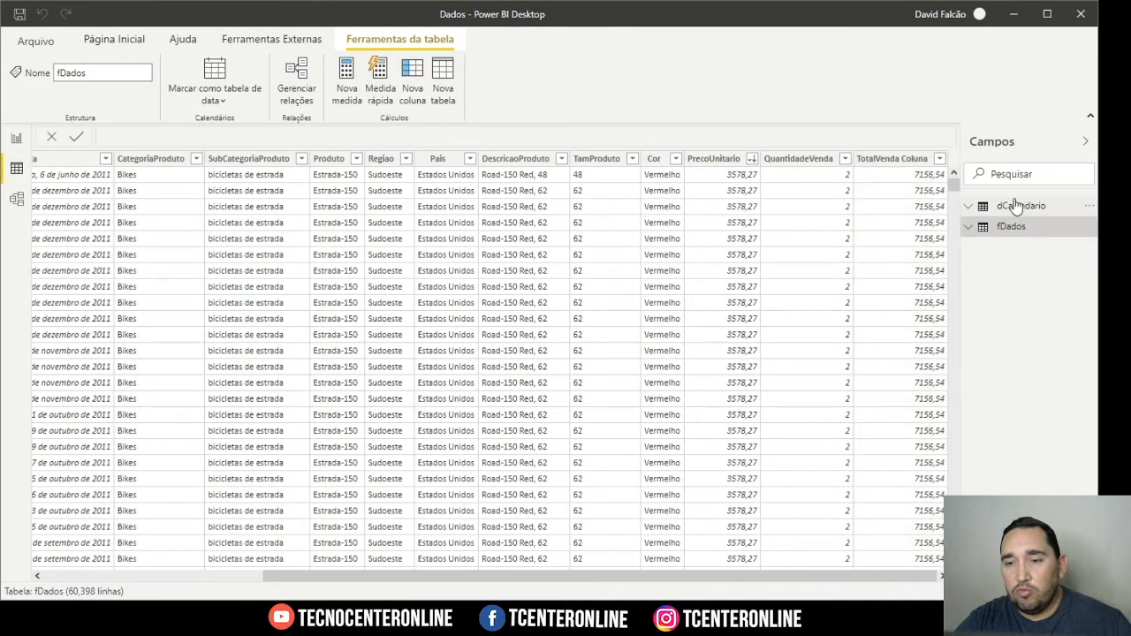
left_click(972, 229)
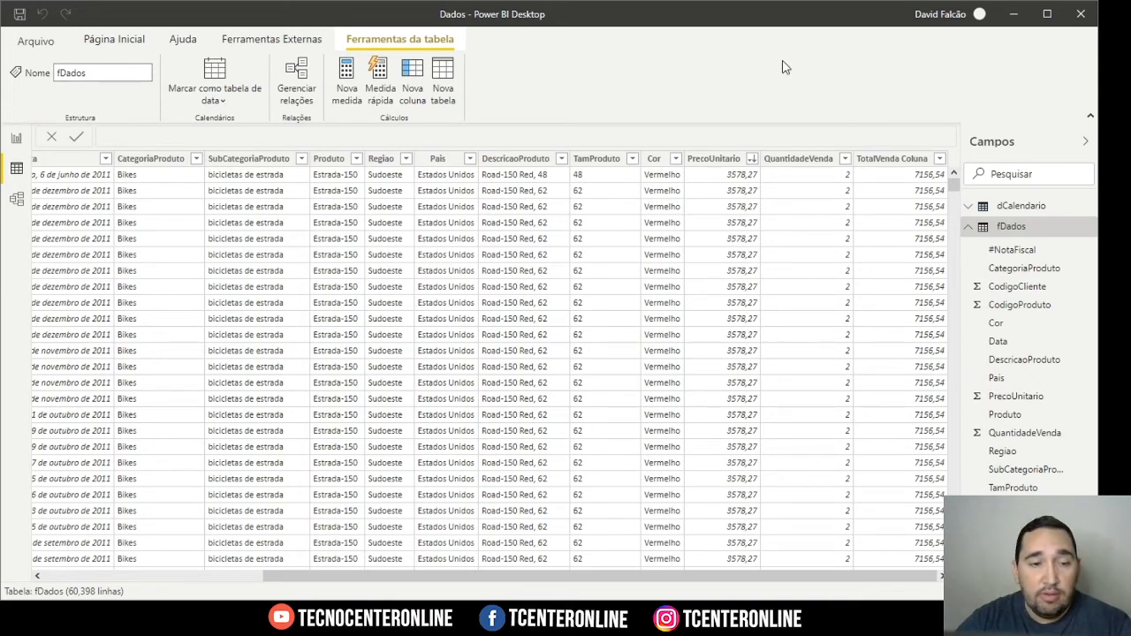
left_click(119, 40)
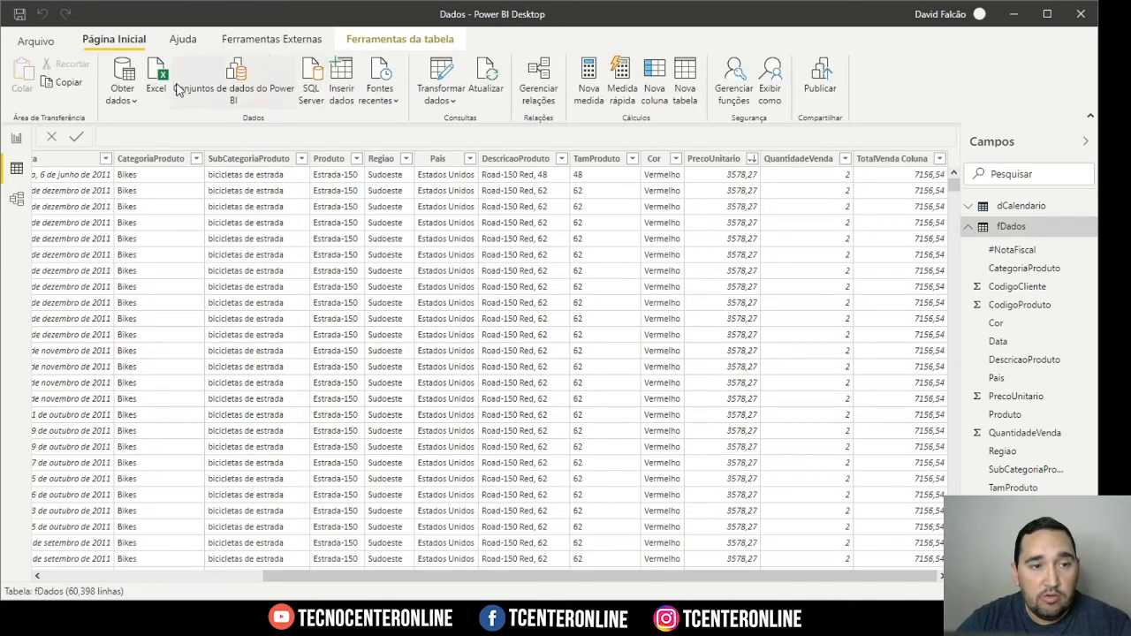
left_click(590, 77)
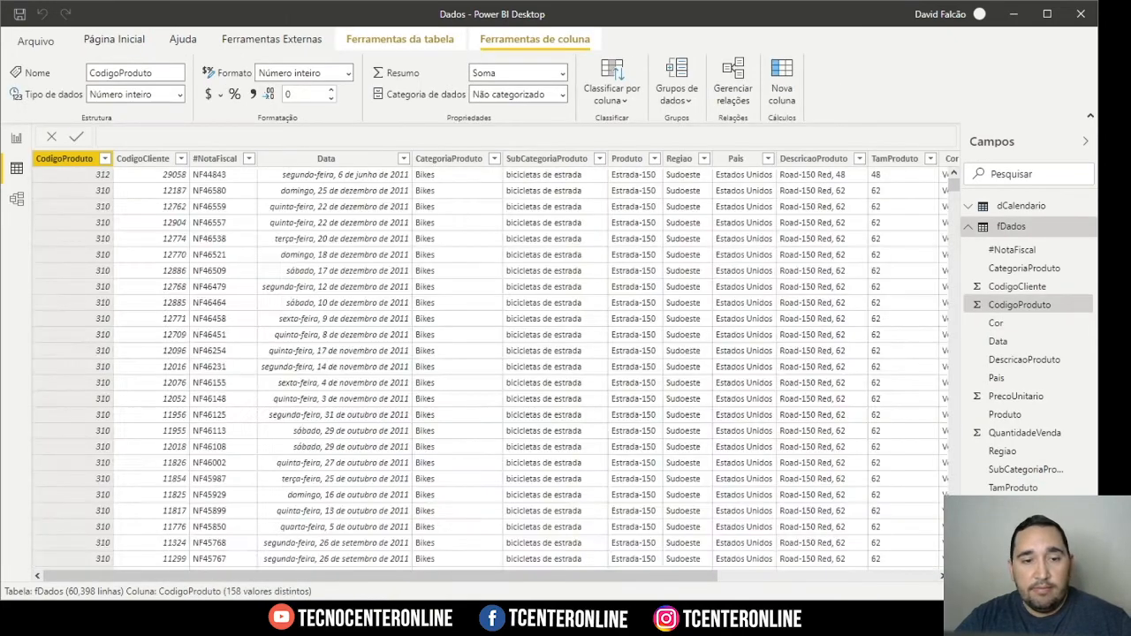
scroll(486, 367, "right", 5)
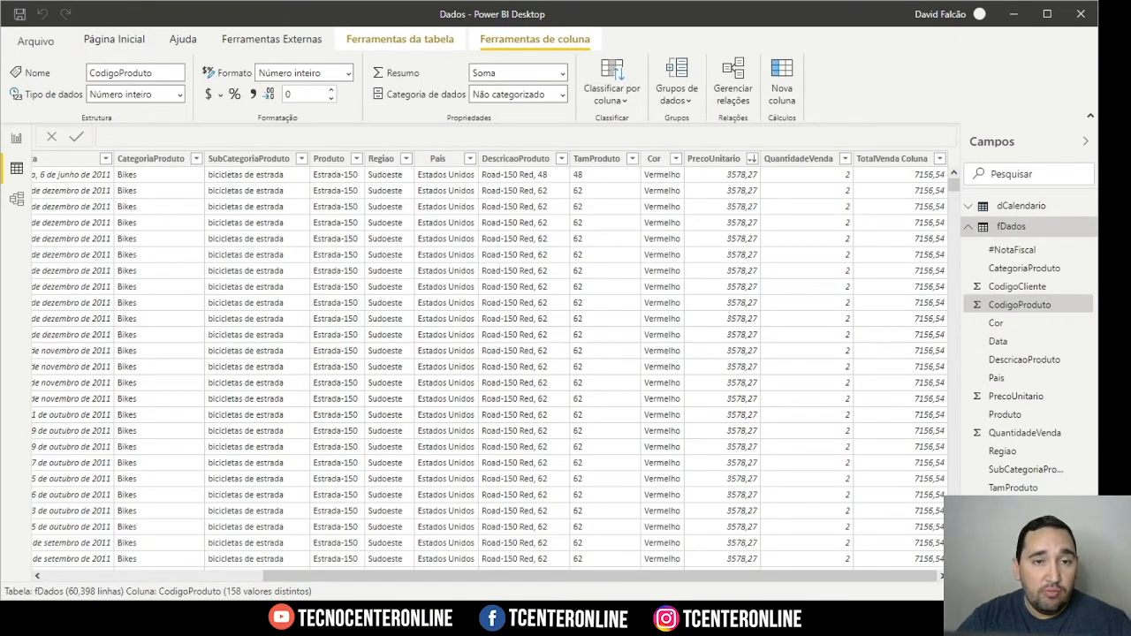
In the report view, replace the card's TotalValor field with the TotalVenda Coluna column.
left_click(16, 140)
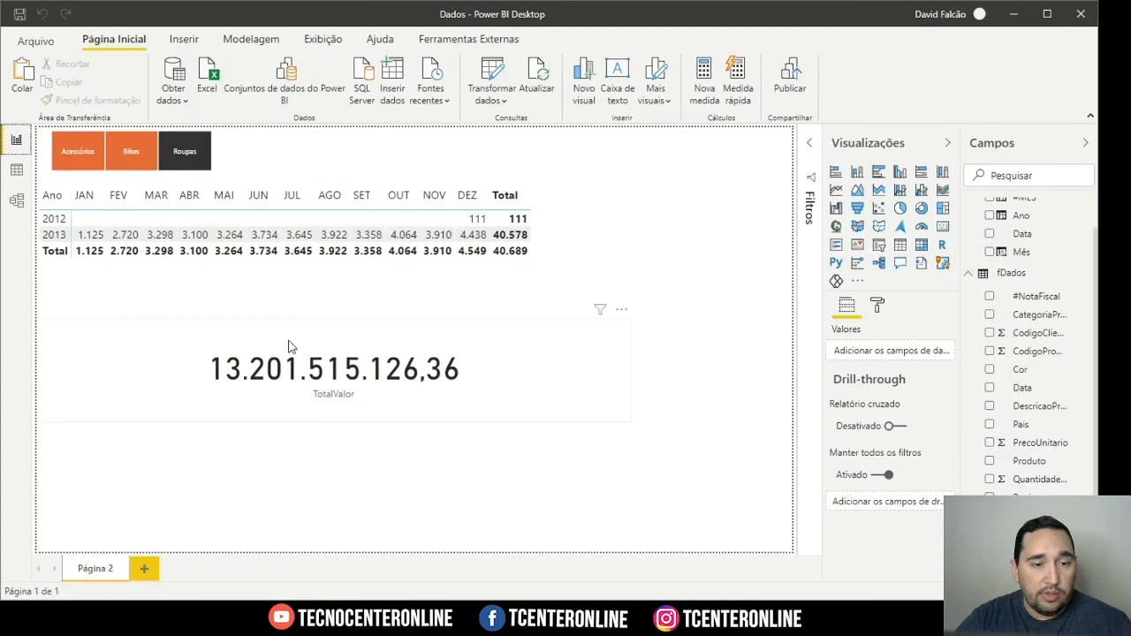
left_click(16, 169)
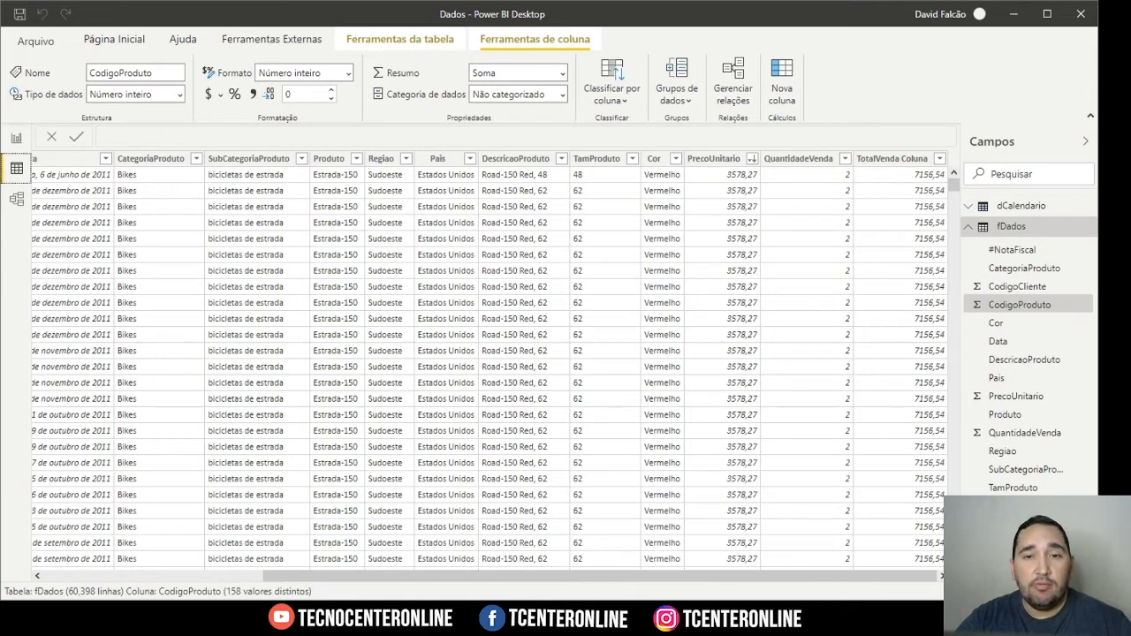
left_click(16, 139)
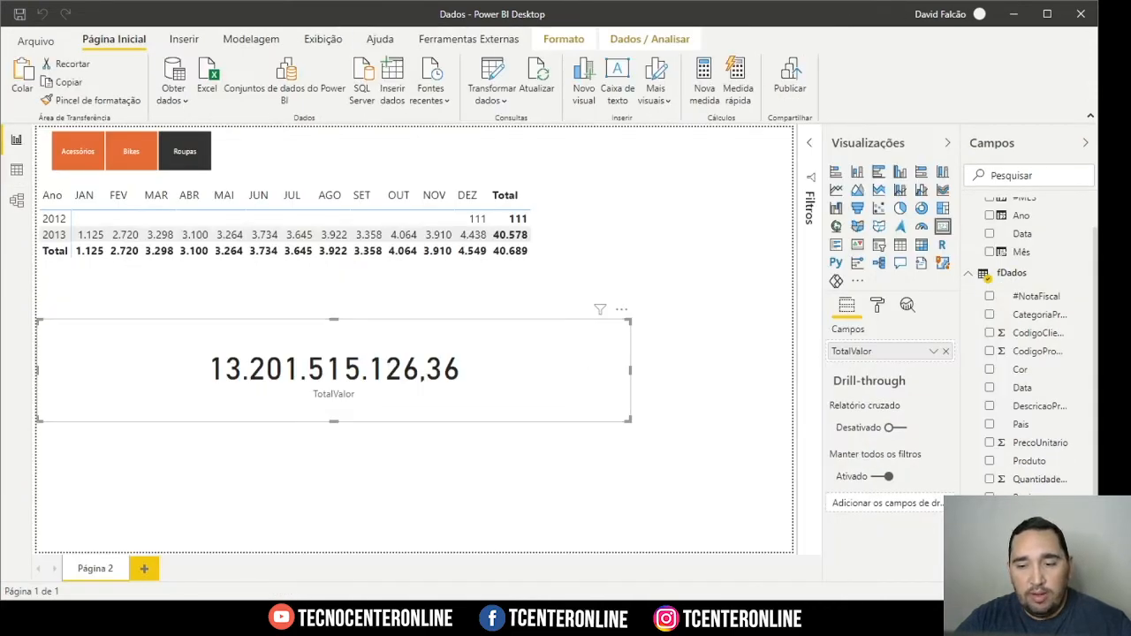
left_click(1032, 535)
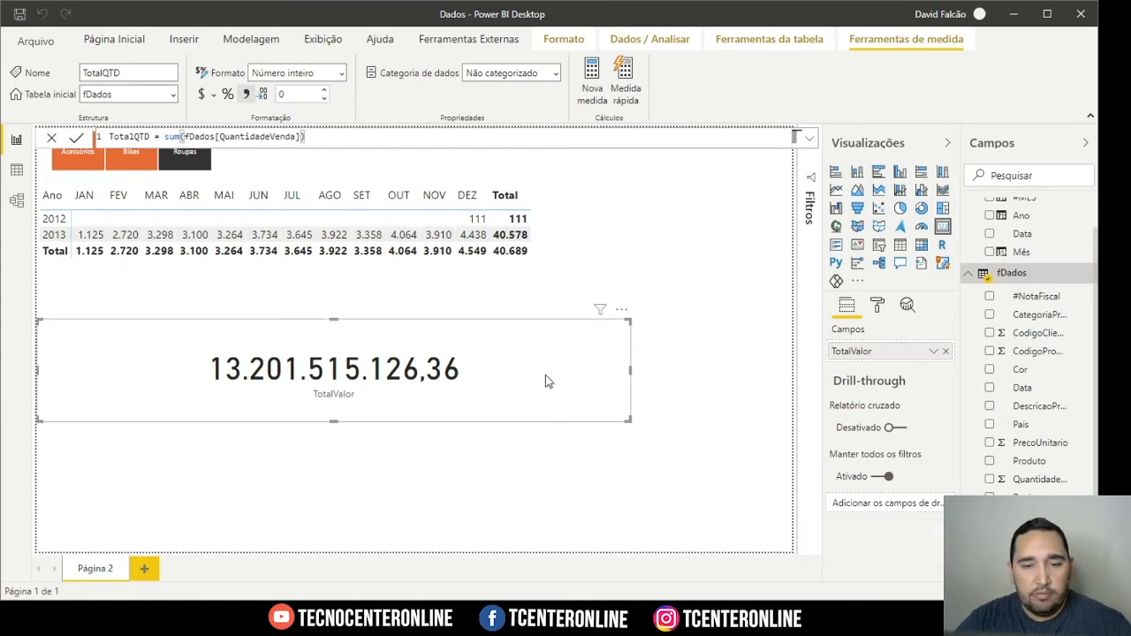
scroll(1051, 341, "down", 1)
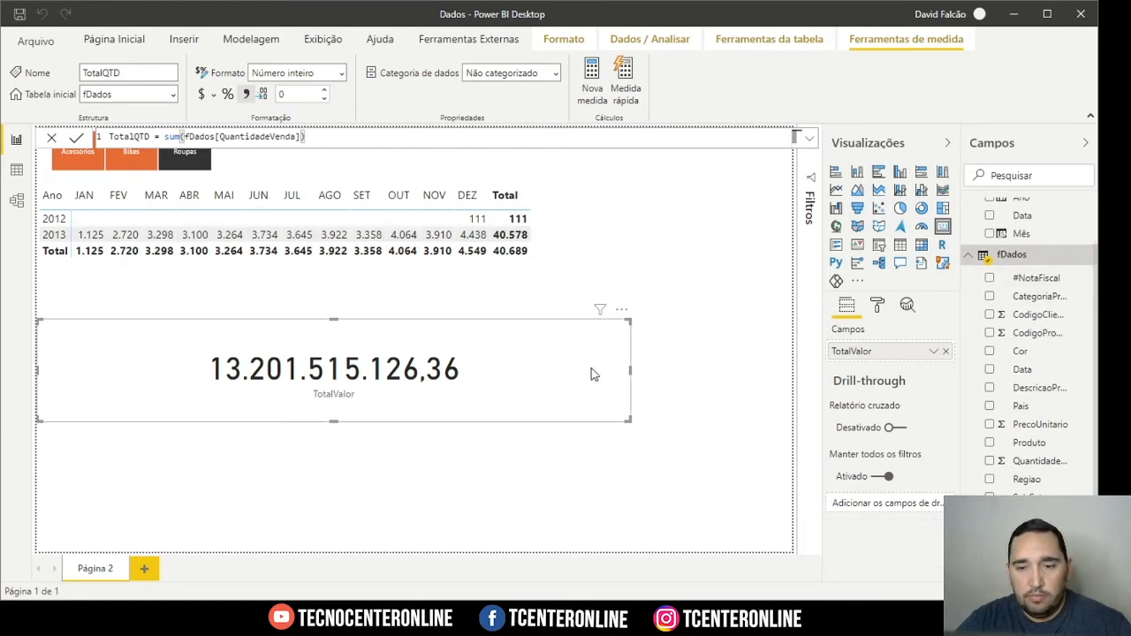
left_click(945, 352)
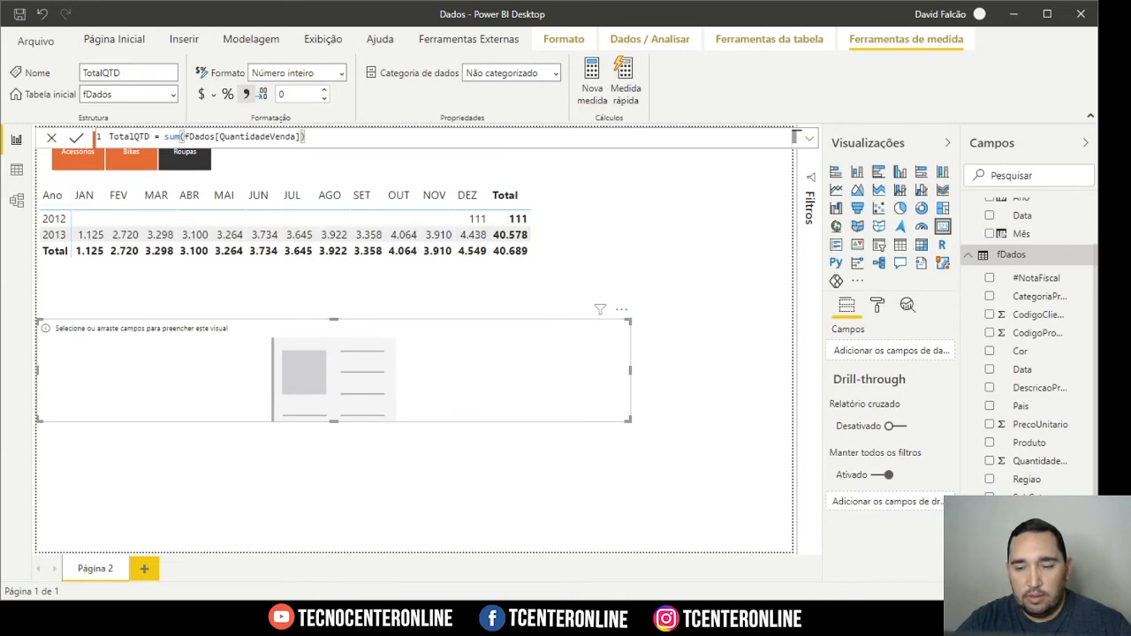
left_click(990, 552)
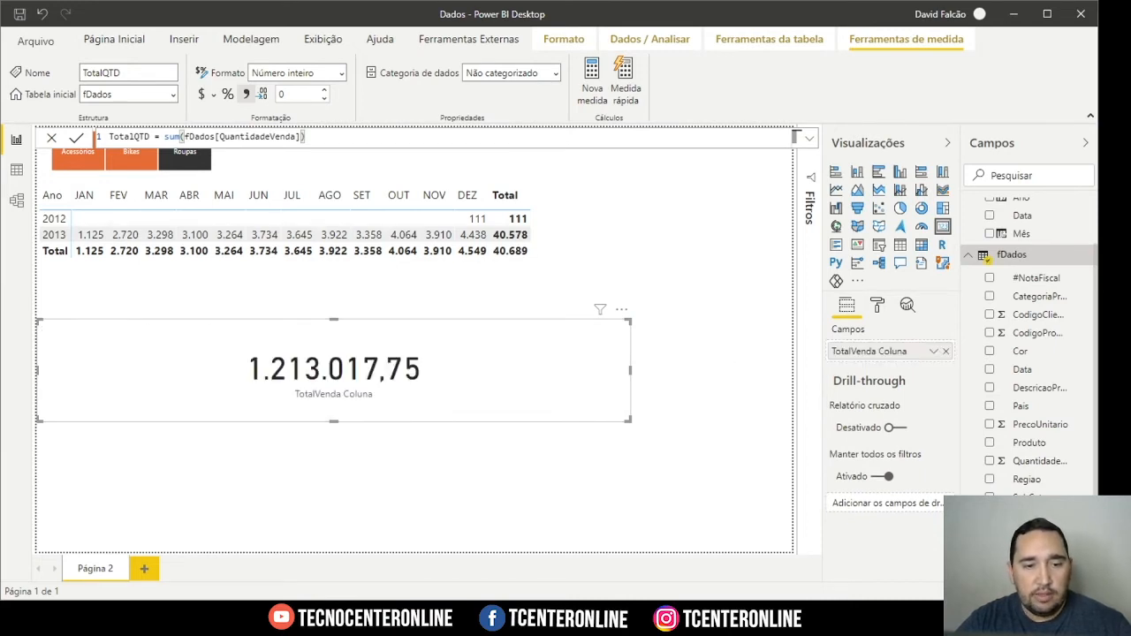
Convert the TotalVenda Coluna card into a matrix and add Ano from dCalendario as its rows.
scroll(1025, 296, "up", 1)
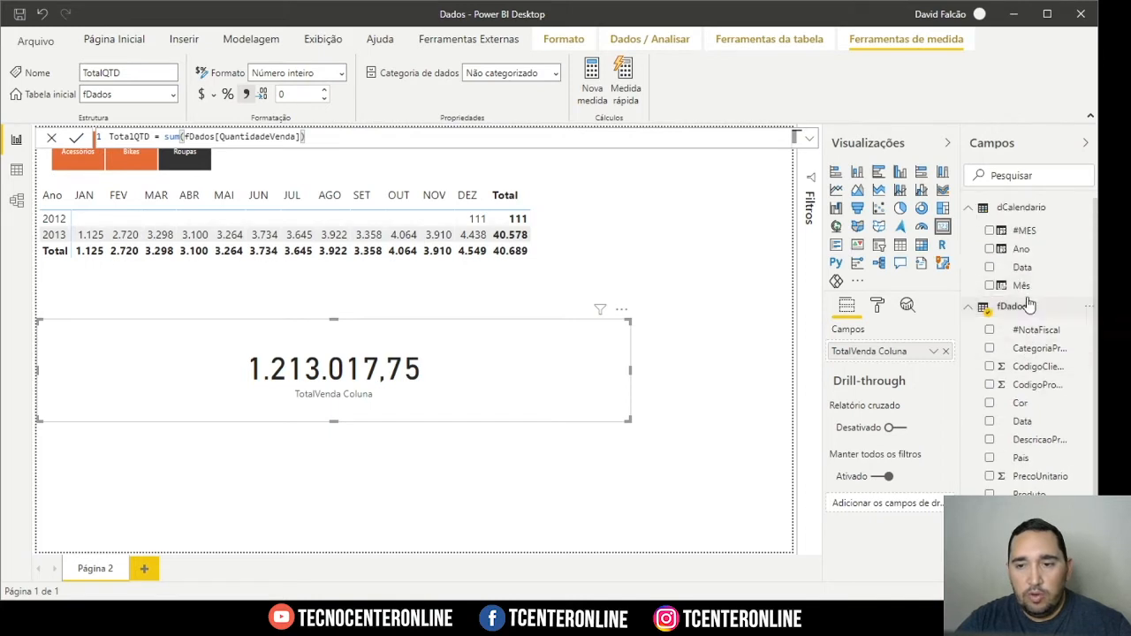
left_click(921, 244)
left_click(989, 251)
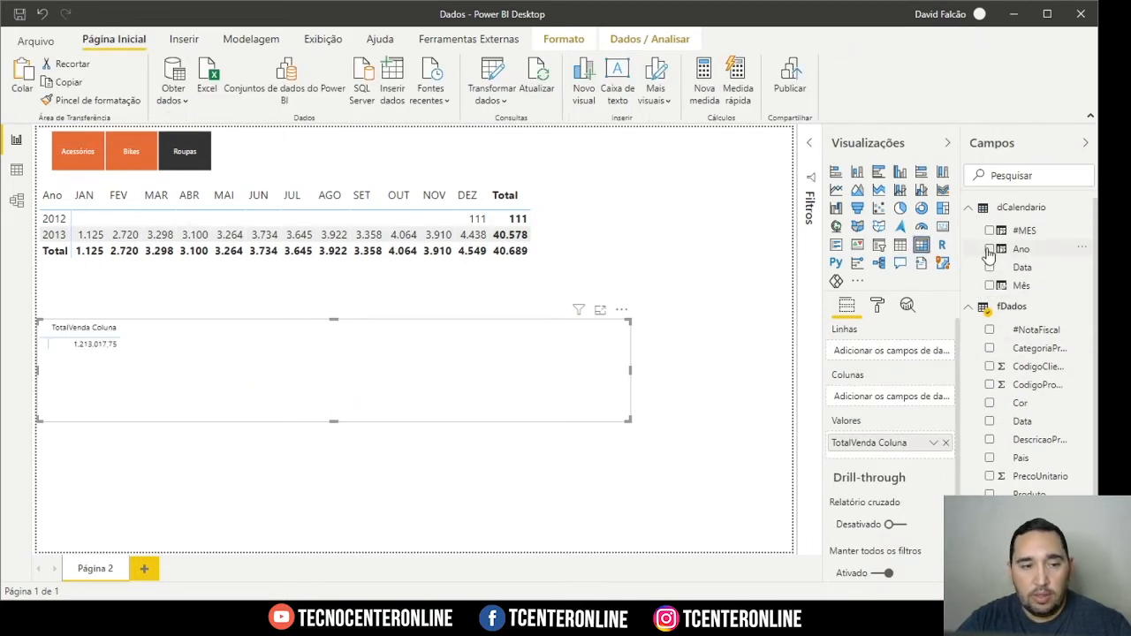
Copy the TotalQTD matrix's formatting onto the new TotalVenda Coluna matrix and clear the Roupas selection in the category slicer.
left_click(563, 218)
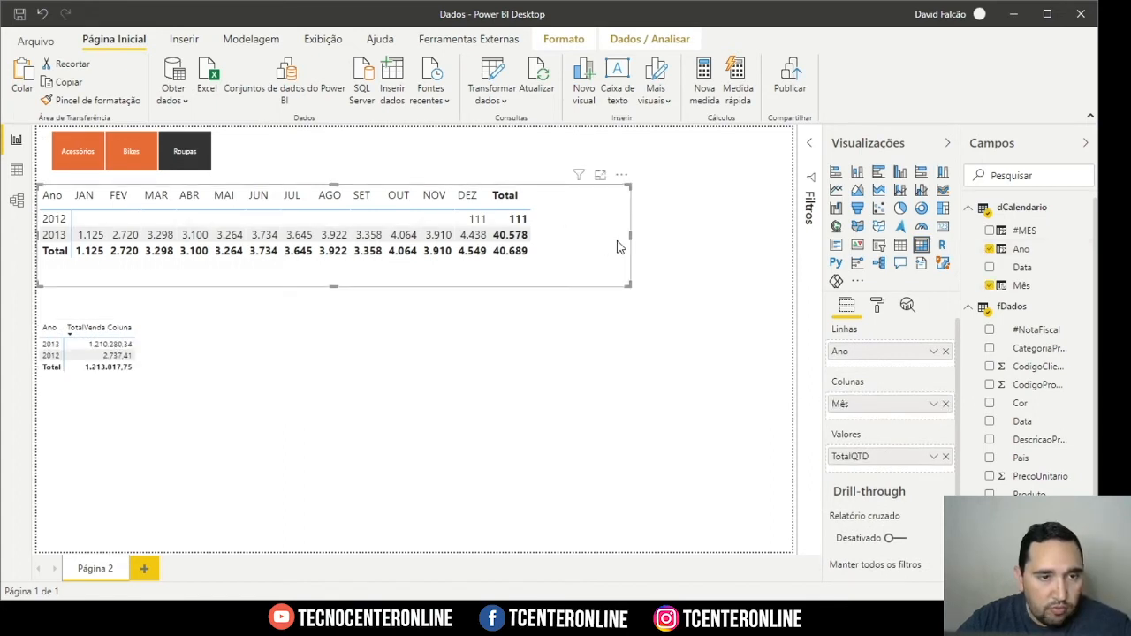
left_click(92, 99)
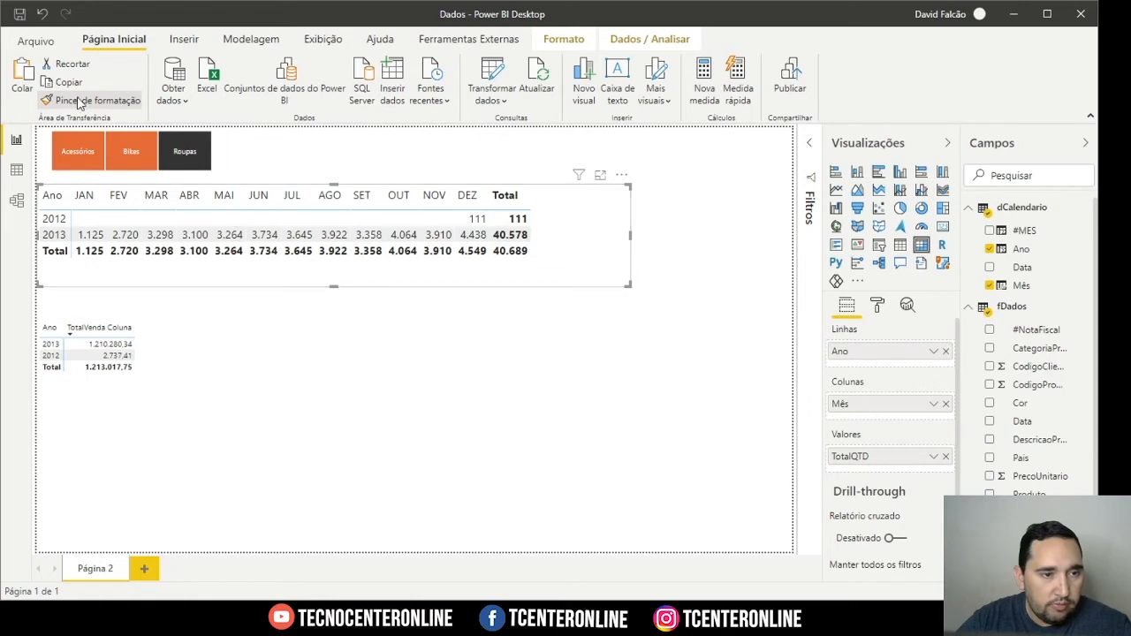
left_click(187, 350)
left_click(199, 158)
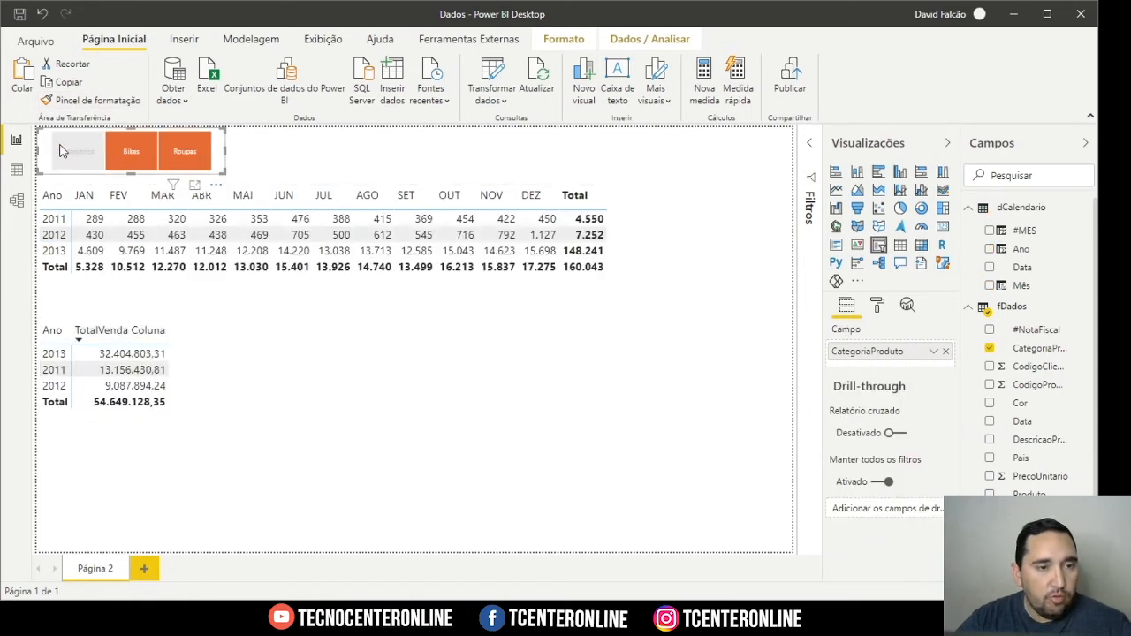
Redefine the TotalValor measure as sum(fDados[TotalVenda Coluna]) and add it to the lower matrix's values.
left_click(296, 364)
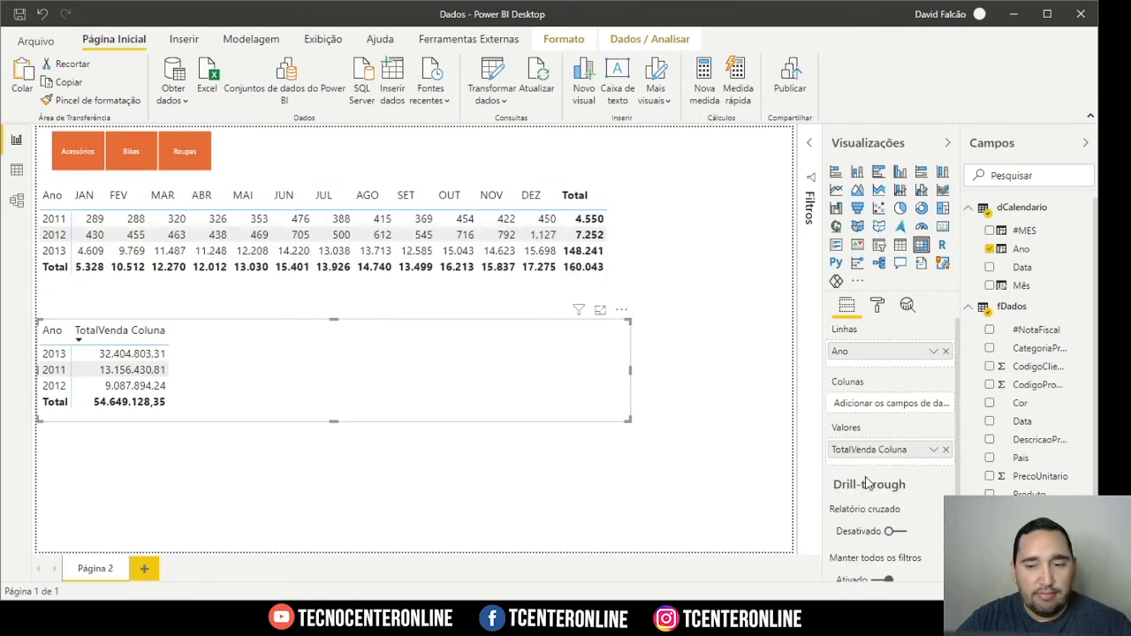
scroll(1051, 468, "down", 1)
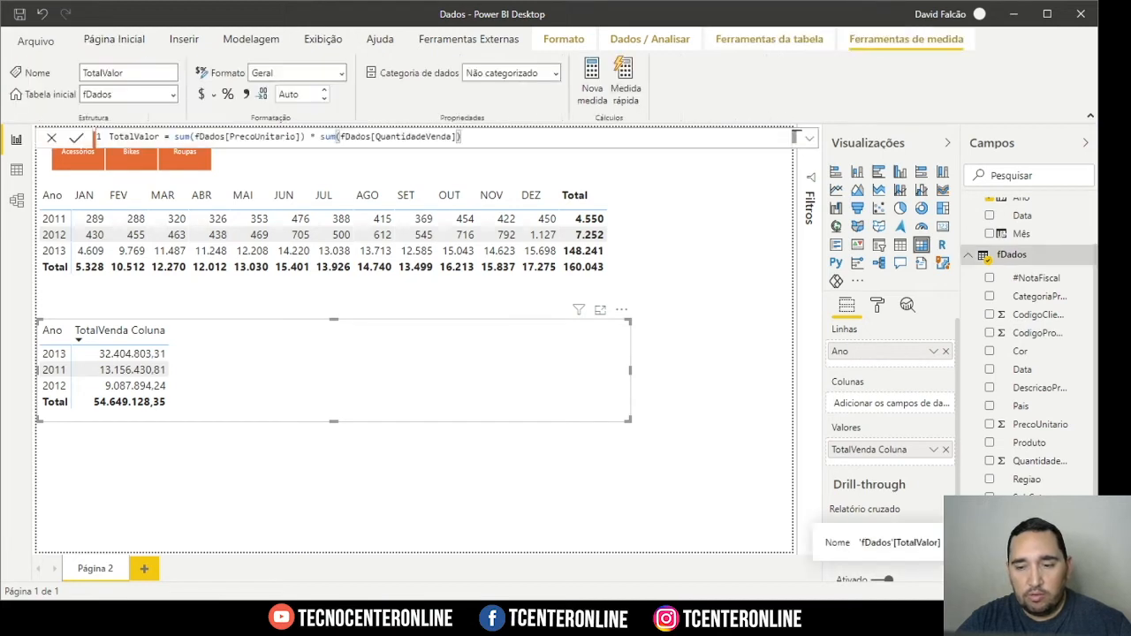
left_click_drag(194, 138, 463, 136)
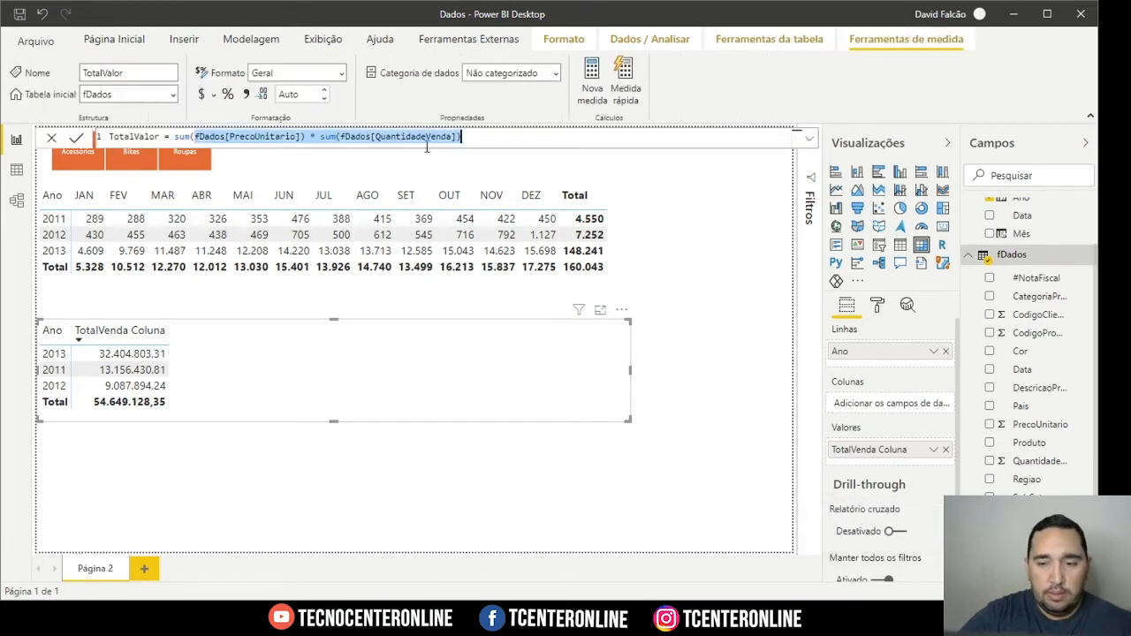
type("total")
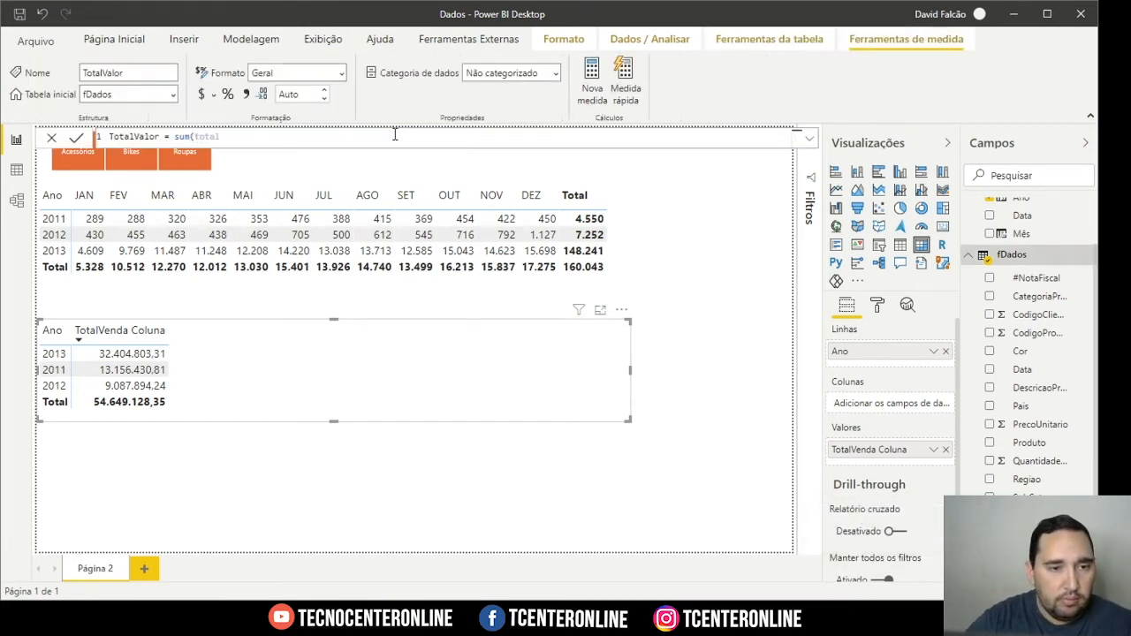
key("Tab")
type(")")
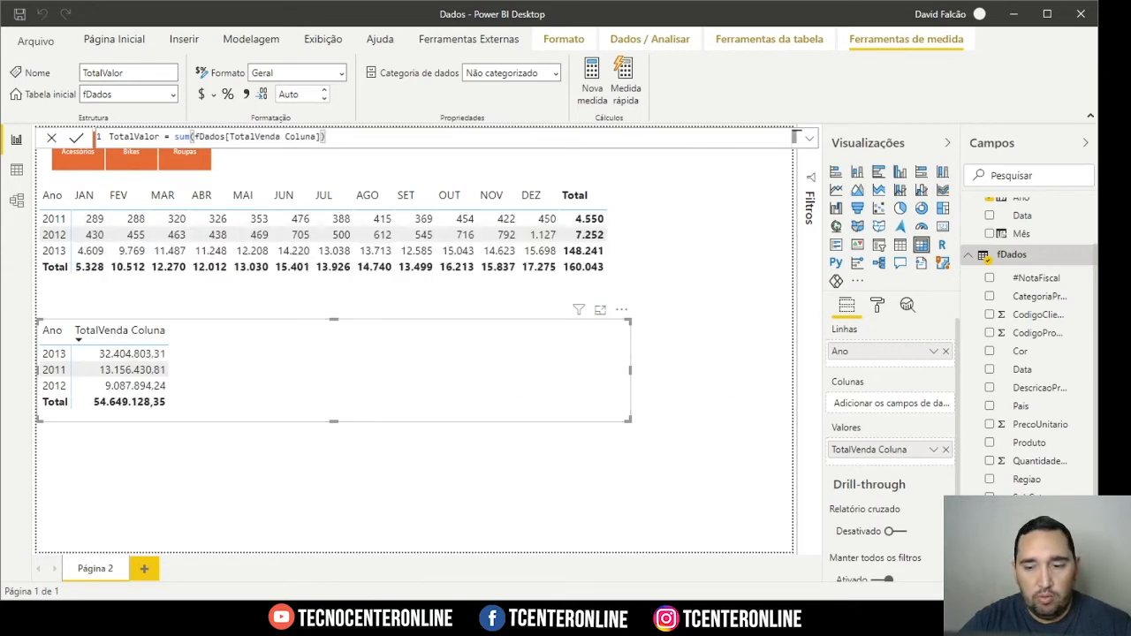
key("Return")
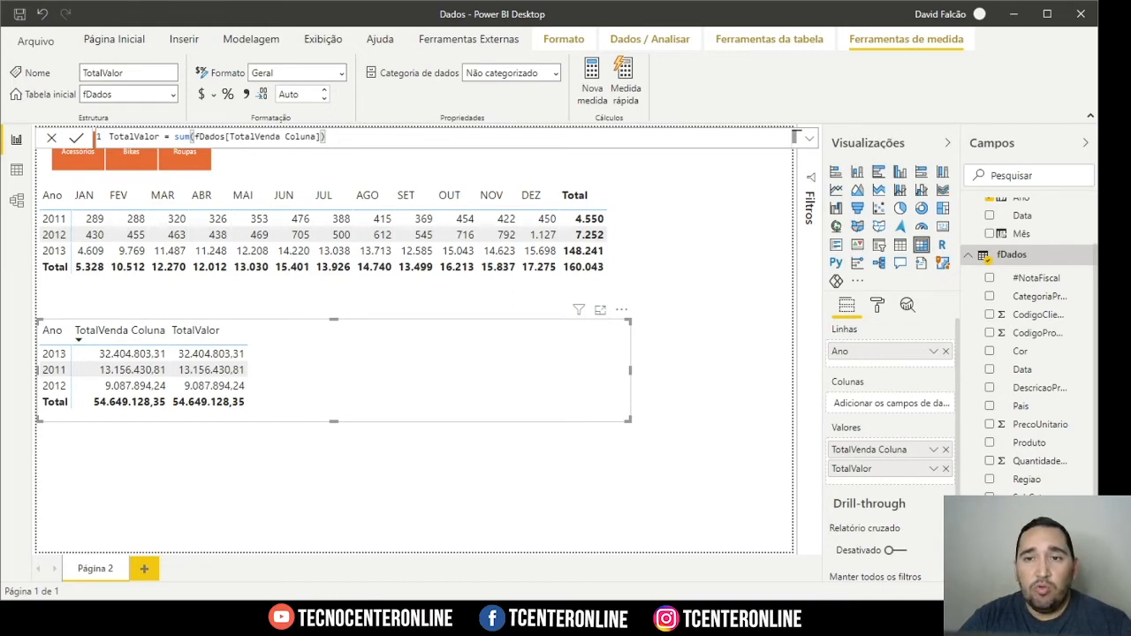
Close the measure formula and examine the calculated column of the fDados table in the data view.
left_click(51, 139)
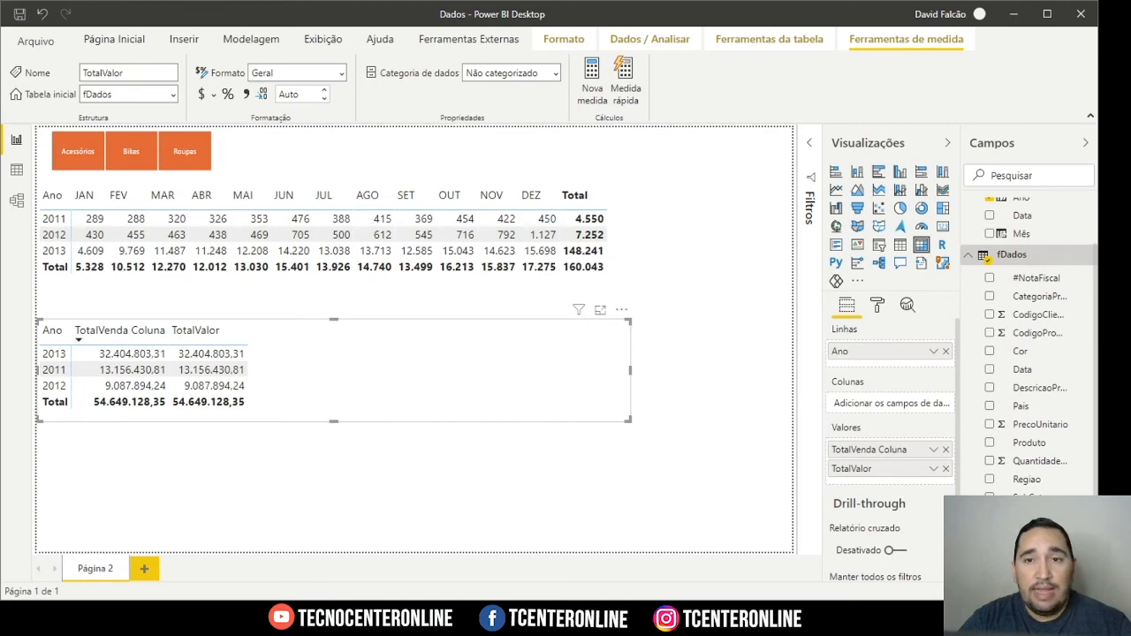
left_click(16, 169)
scroll(855, 196, "right", 5)
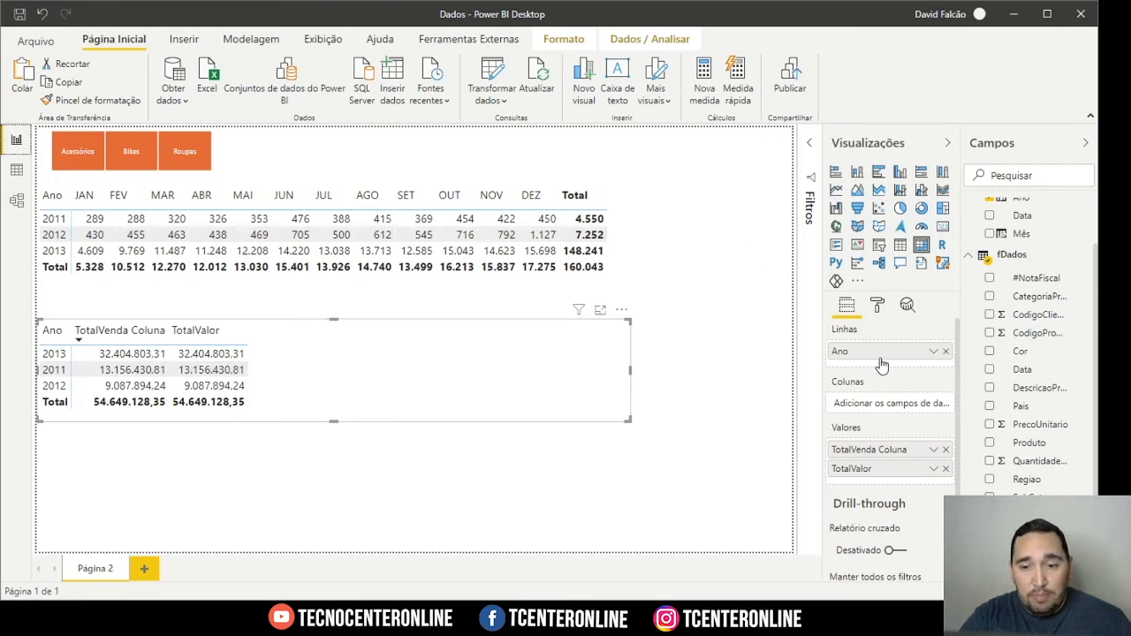
Remove TotalValor from the lower matrix and try the Média and Máximo aggregations on TotalVenda Coluna.
left_click(945, 469)
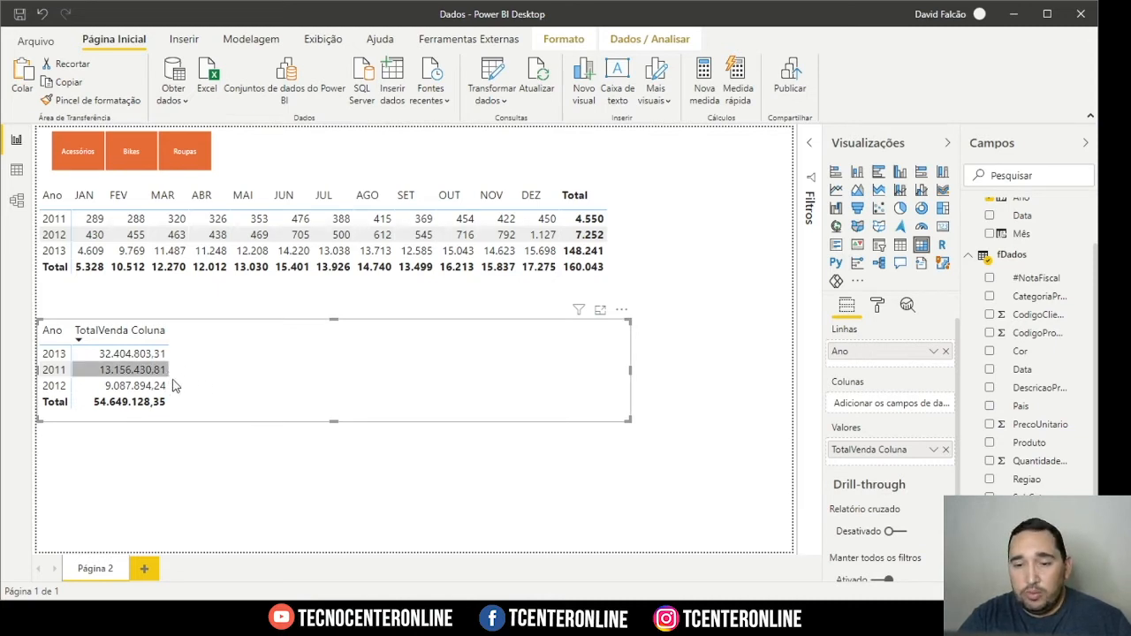
left_click(934, 451)
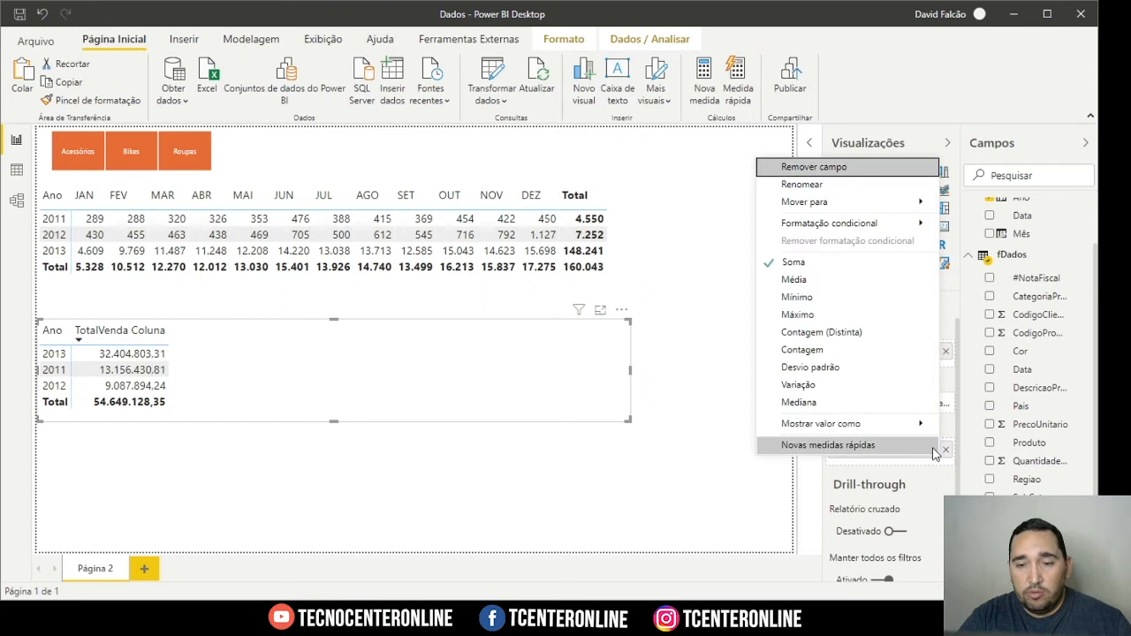
left_click(934, 451)
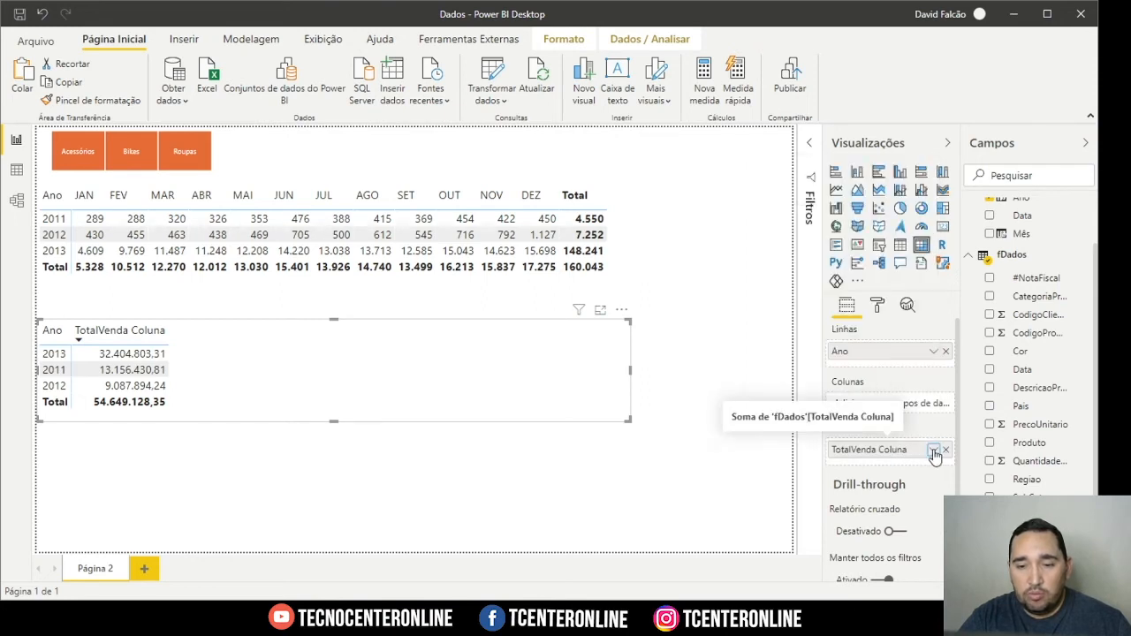
left_click(934, 451)
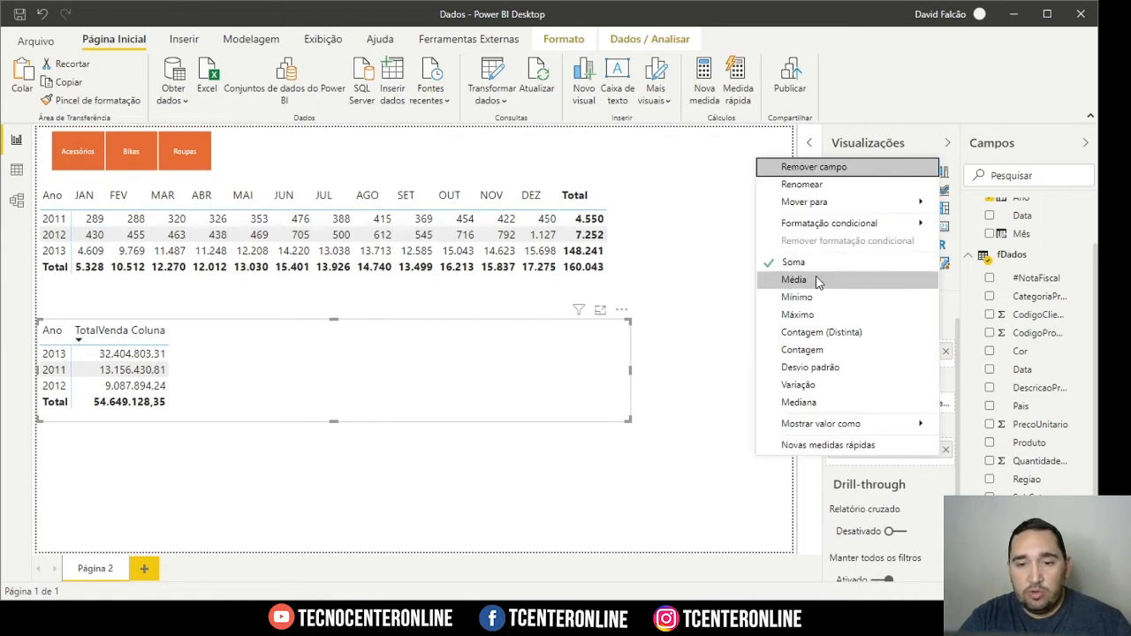
left_click(815, 277)
left_click(936, 451)
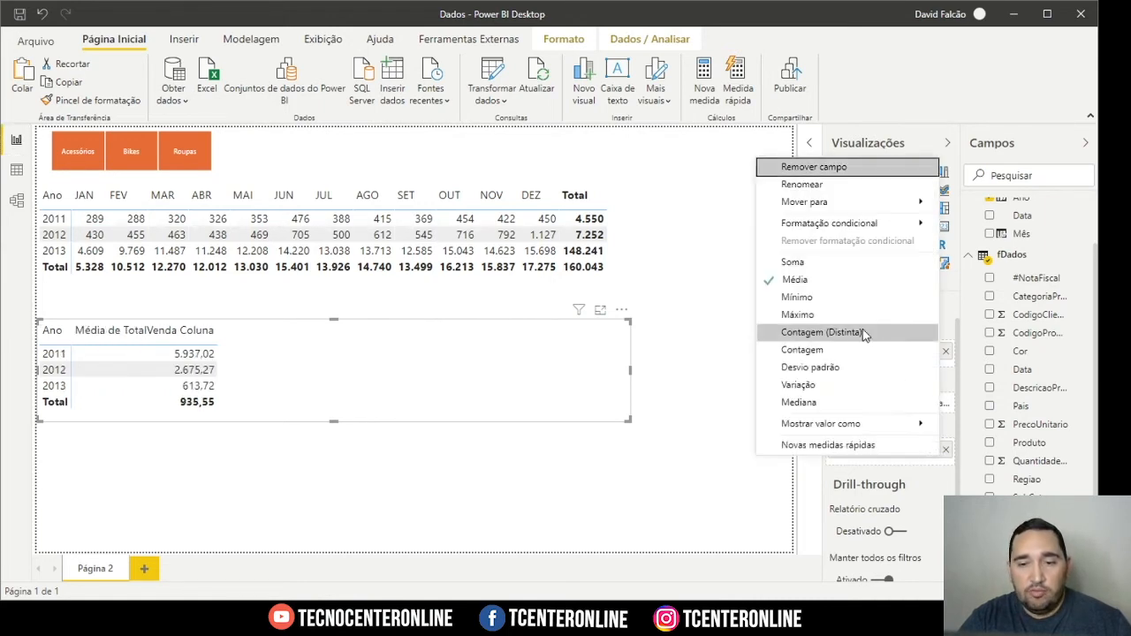
left_click(832, 316)
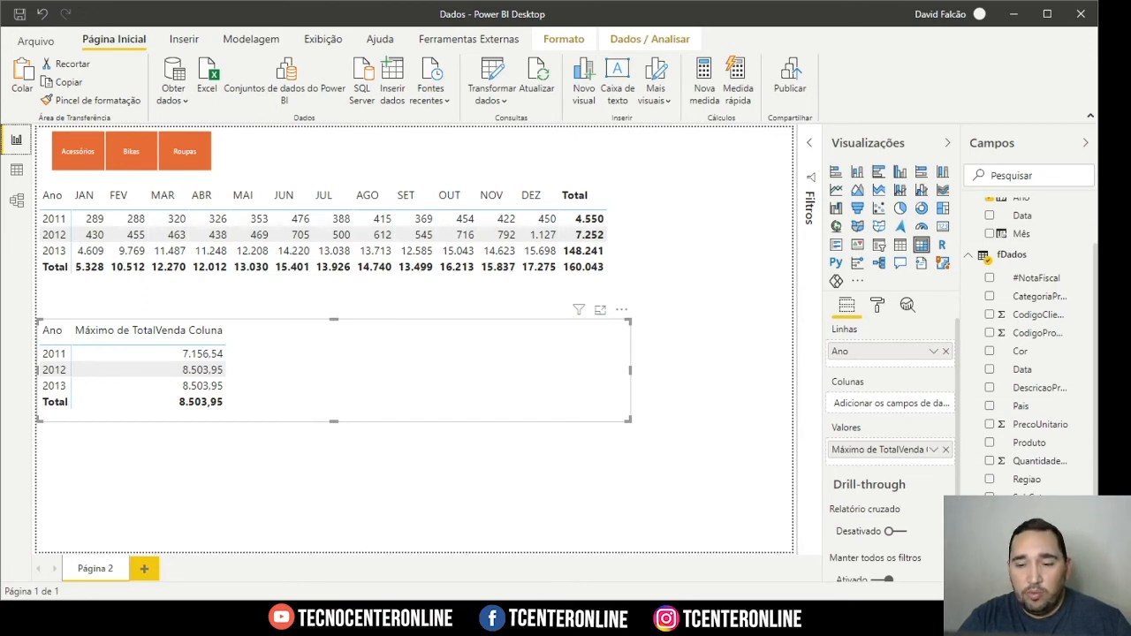
Add TotalValor back to the lower matrix and remove TotalVenda Coluna after resetting its aggregation to Soma.
left_click(990, 535)
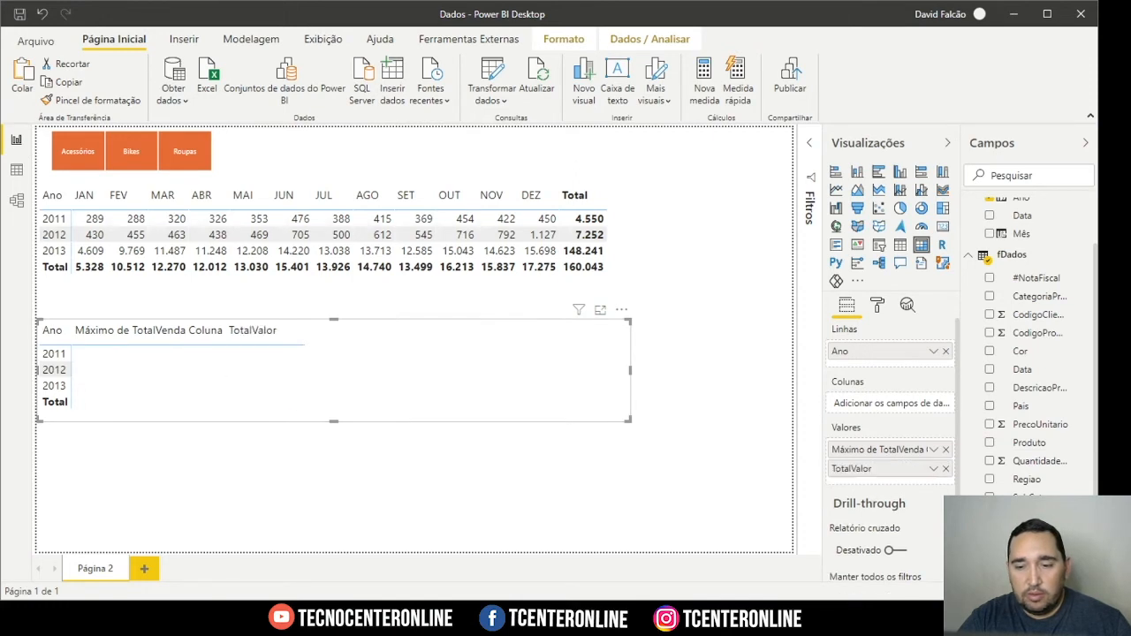
left_click(933, 450)
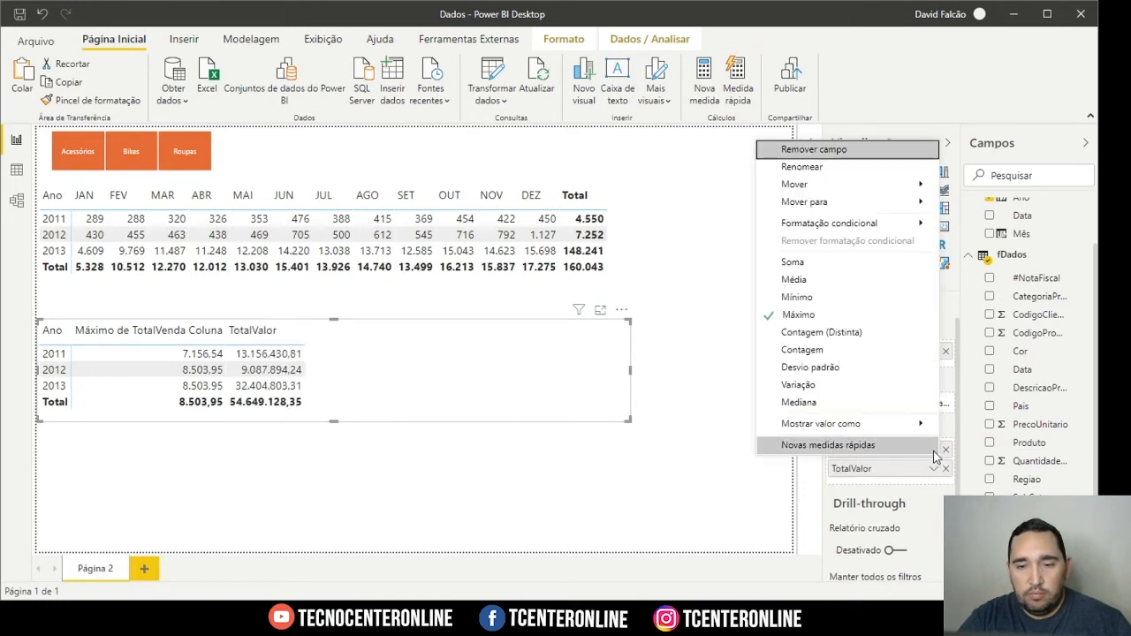
key("Escape")
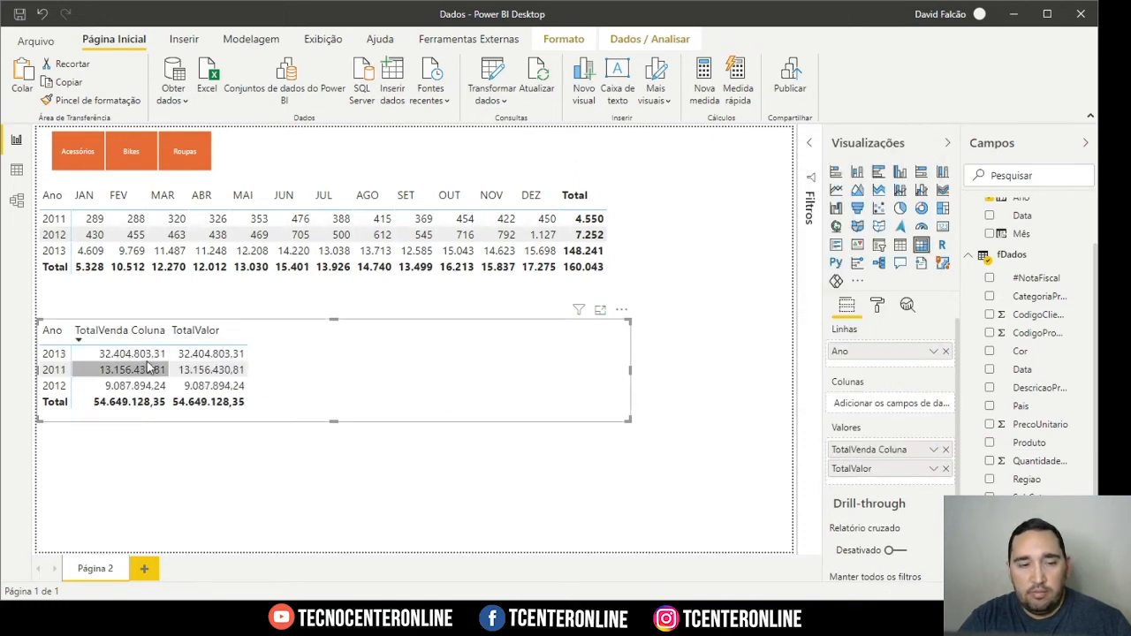
left_click(946, 450)
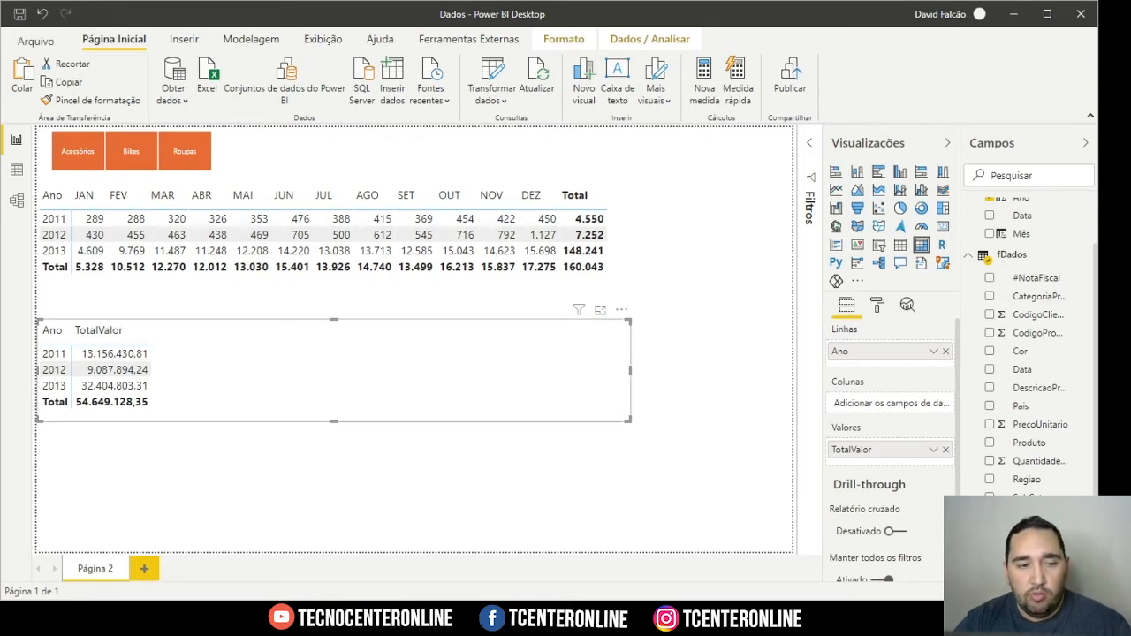
Create a new measure in fDados named TotalValor AA, starting its formula with CALCULATE([TotalValor],.
right_click(1009, 260)
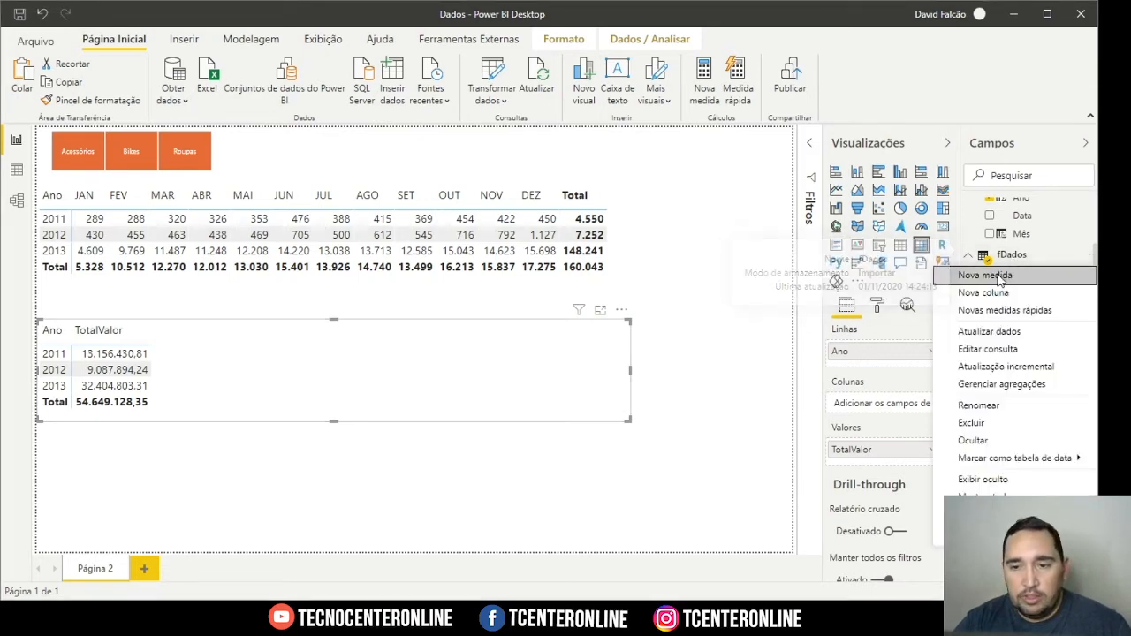
left_click(985, 275)
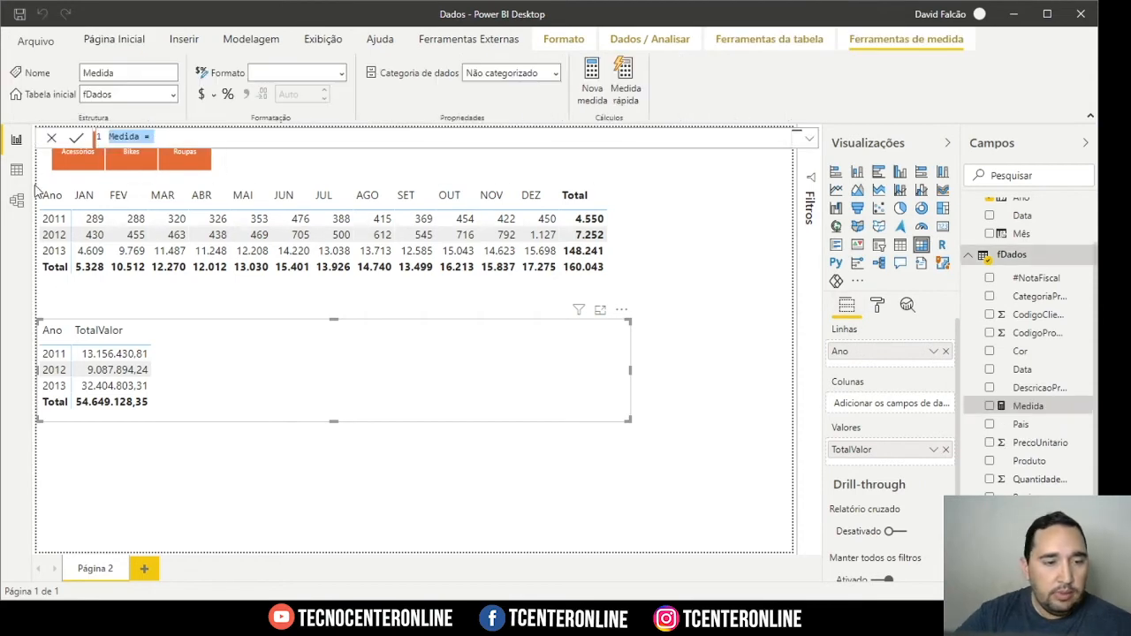
type("TotalValor AA = ca")
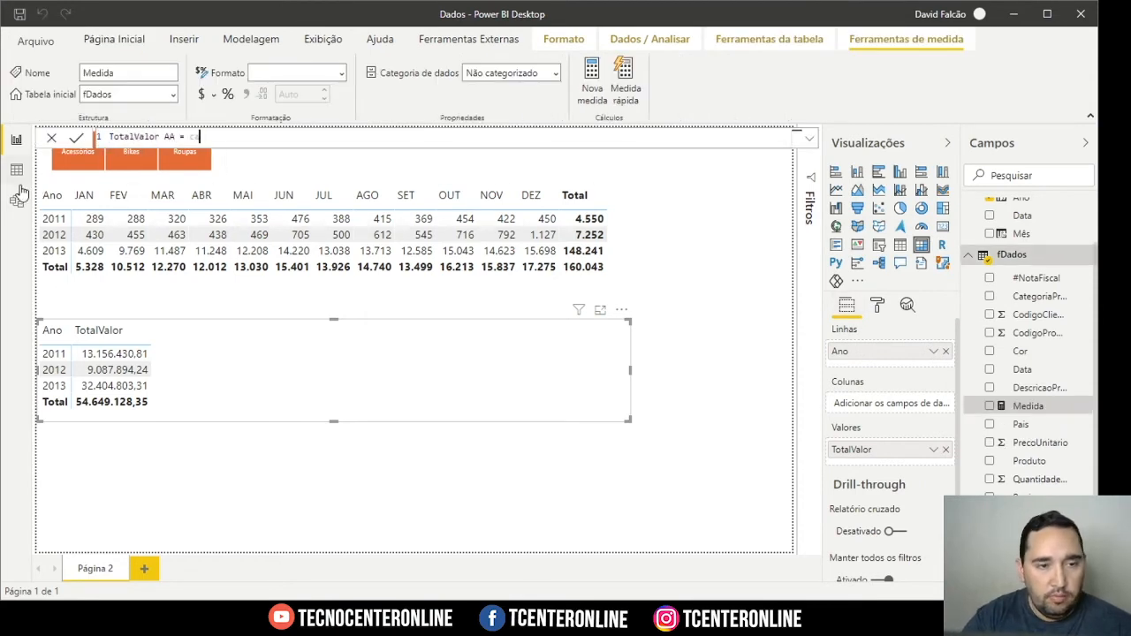
type("lc")
key("Tab")
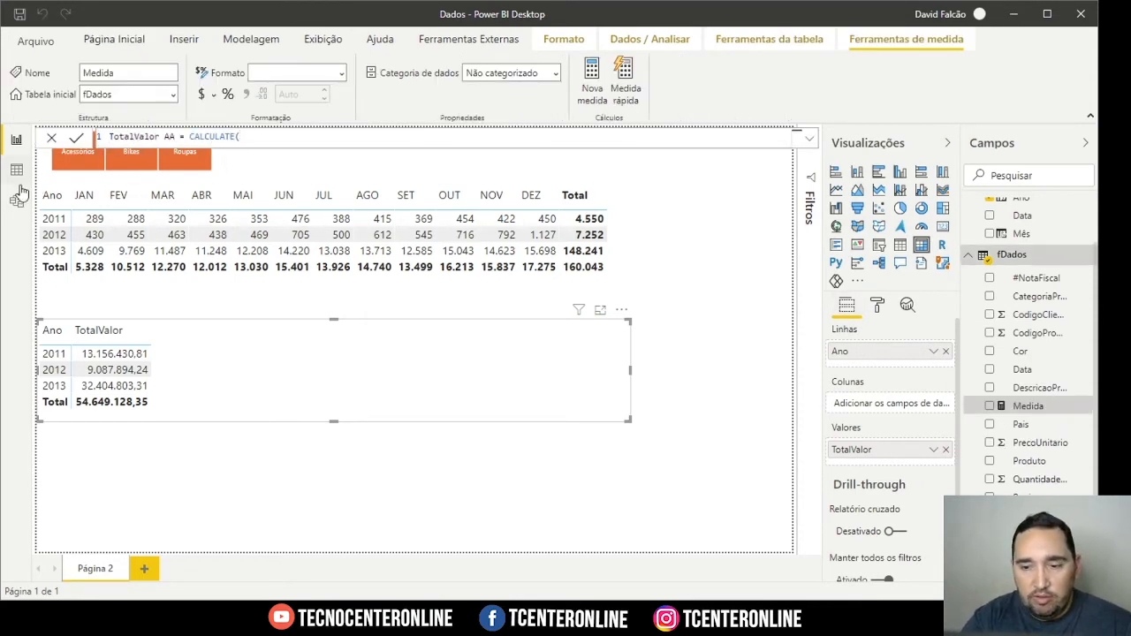
type("tota")
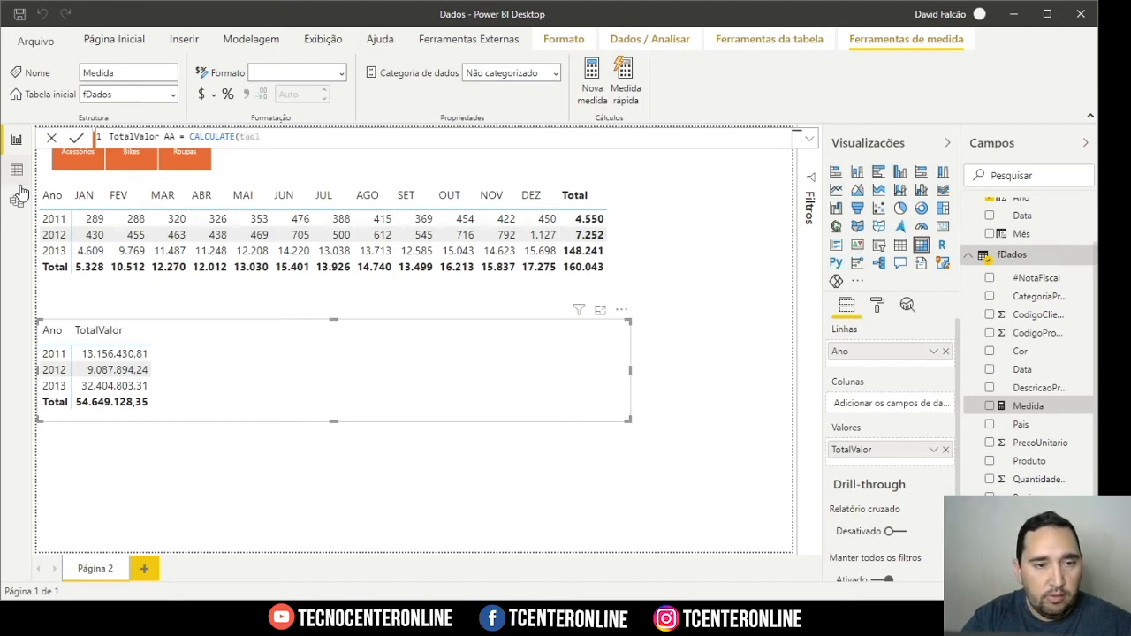
type("l")
key("Tab")
type(",")
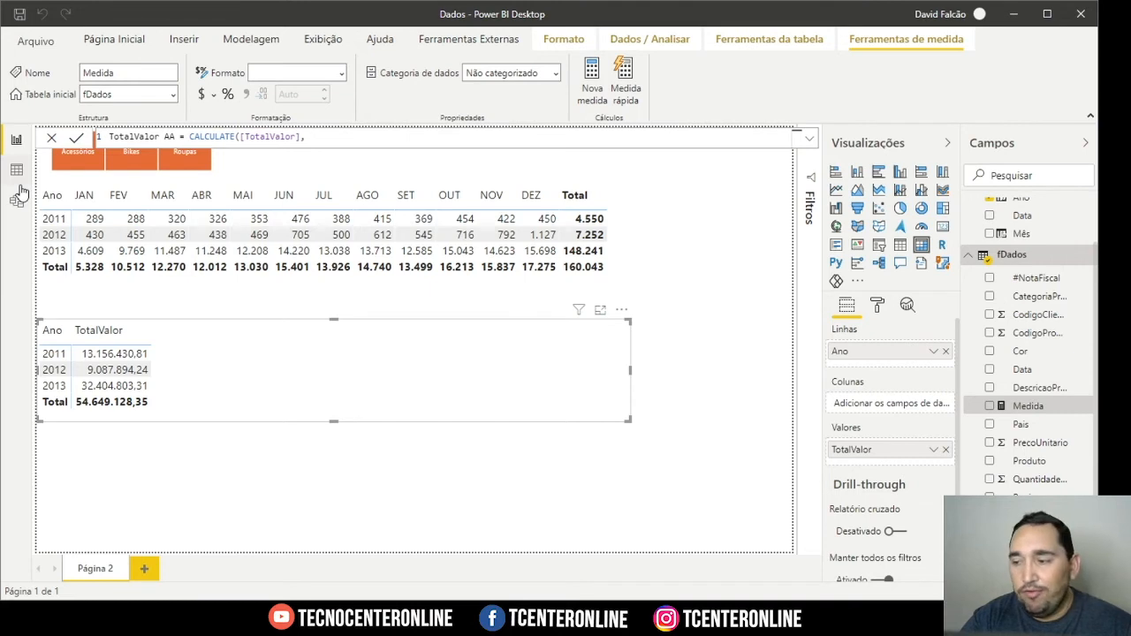
Complete the TotalValor AA formula with the filter SAMEPERIODLASTYEAR(dCalendario[Data]) and close both parentheses.
type(" sam")
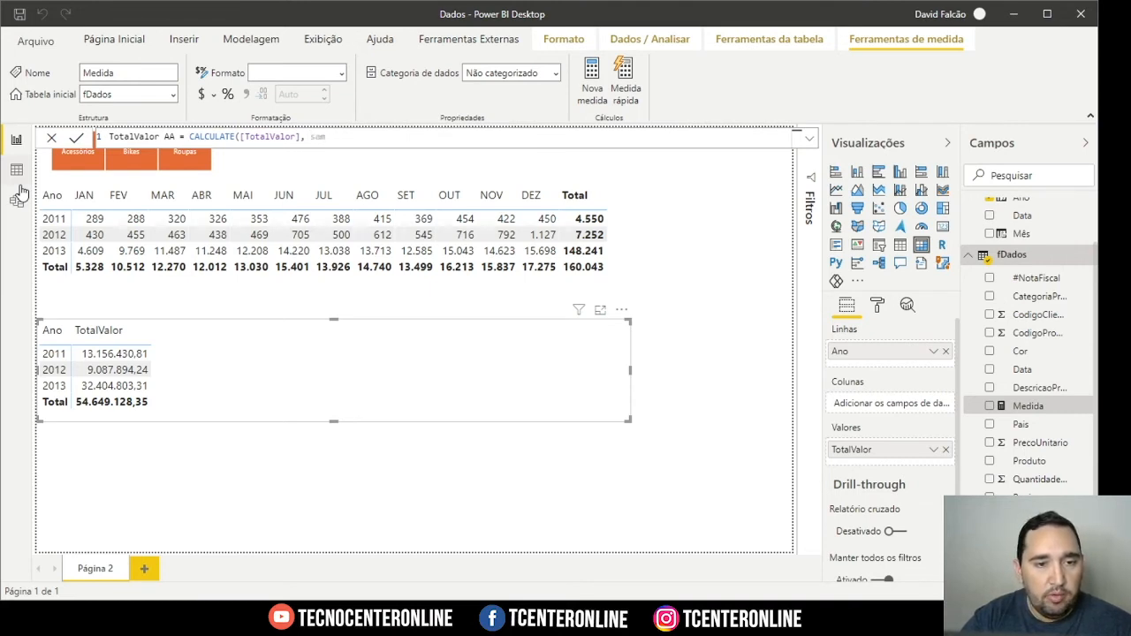
key("Tab")
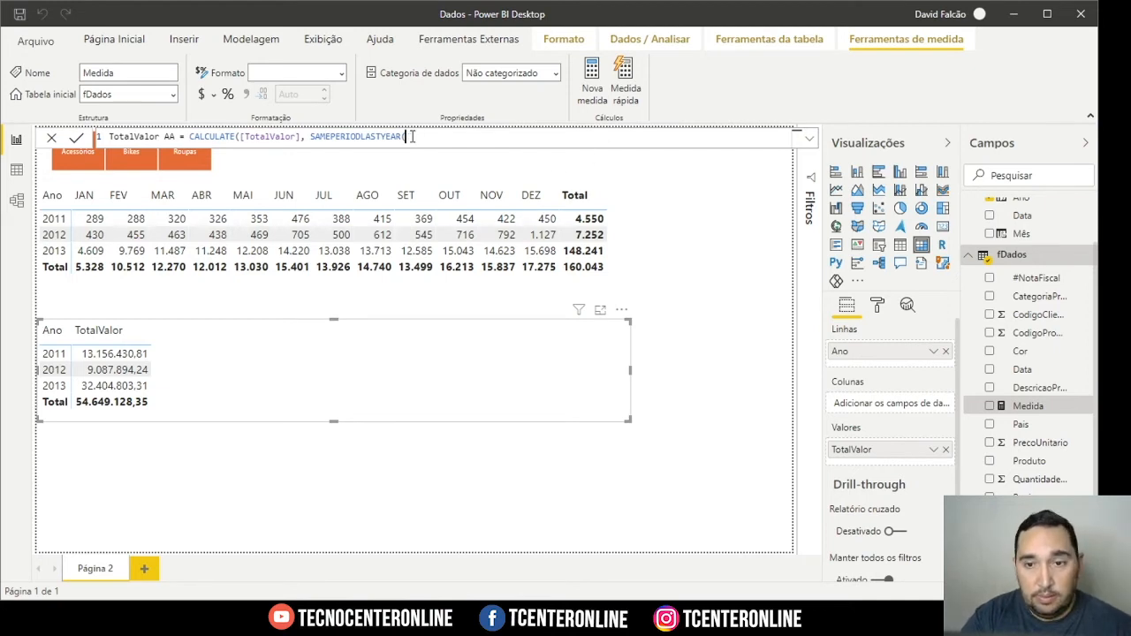
type("dCalendario[Data]")
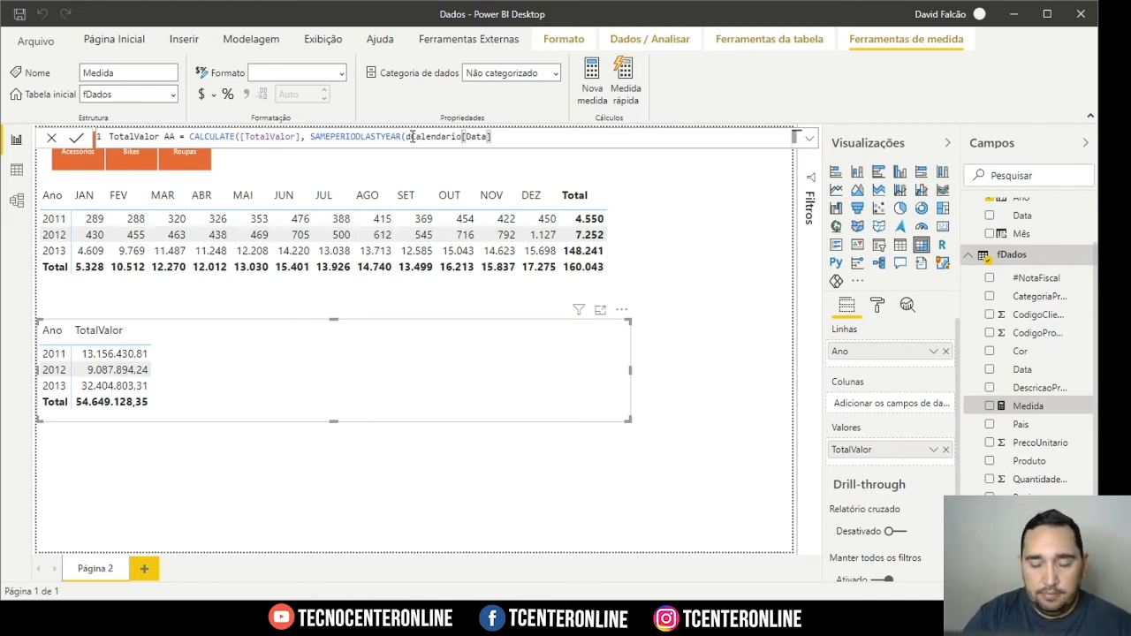
type(")")
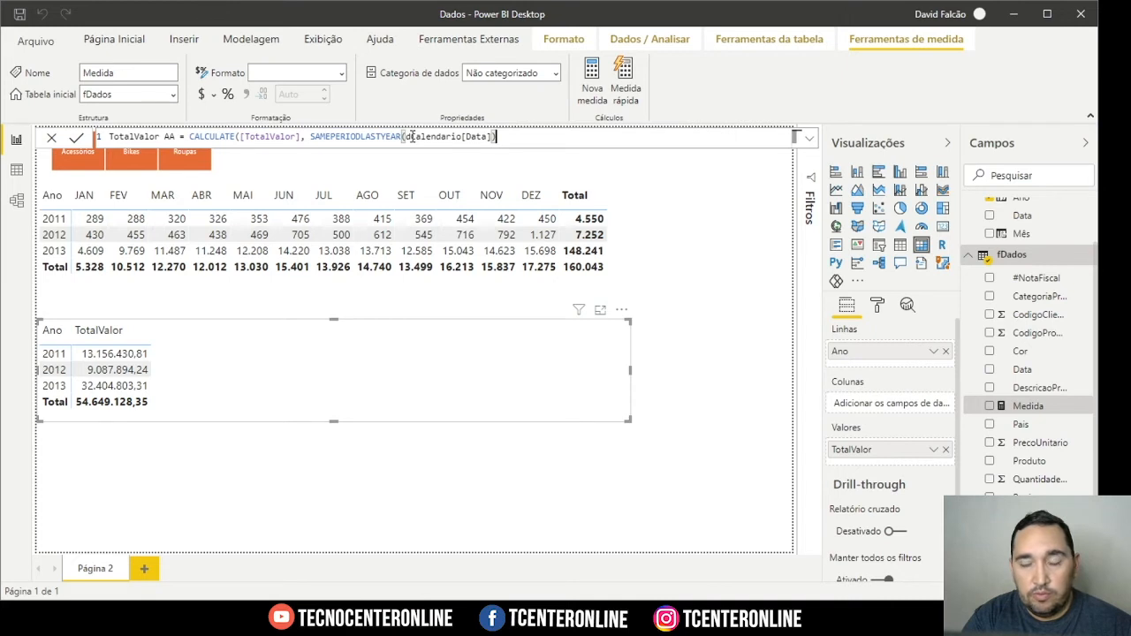
type(")")
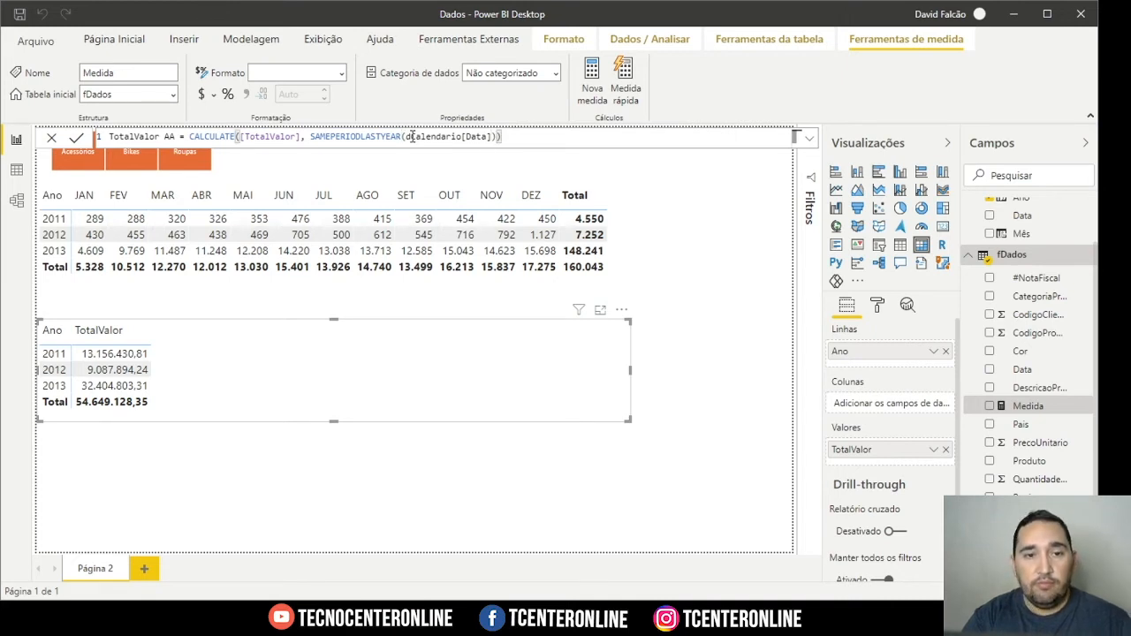
left_click(415, 137)
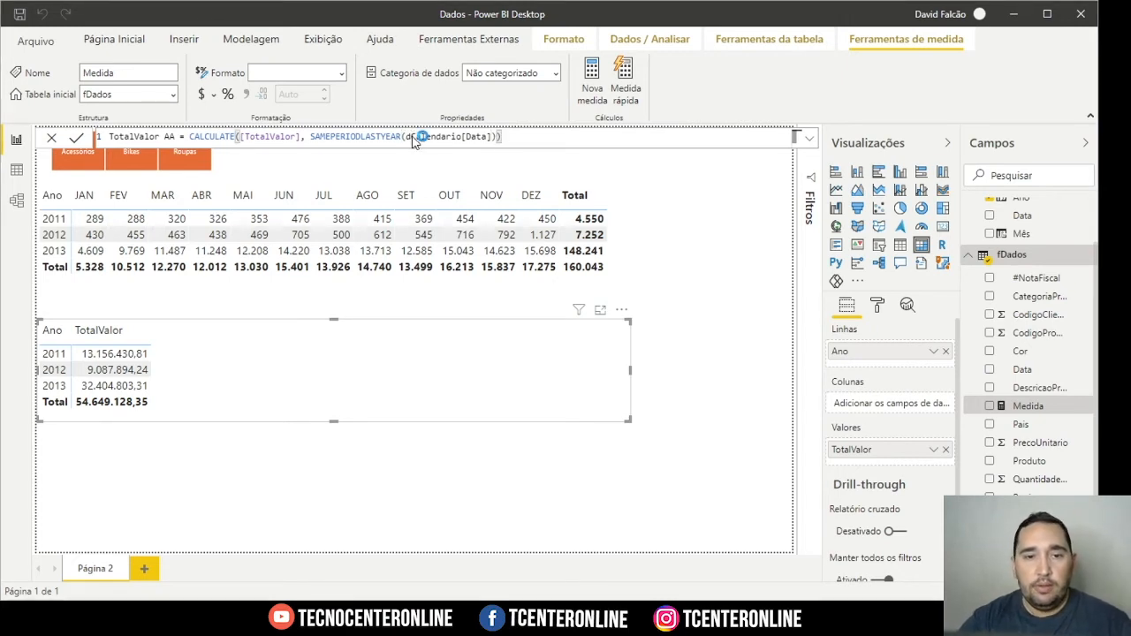
Confirm the TotalValor AA measure and add it to the lower matrix beside TotalValor.
key("Return")
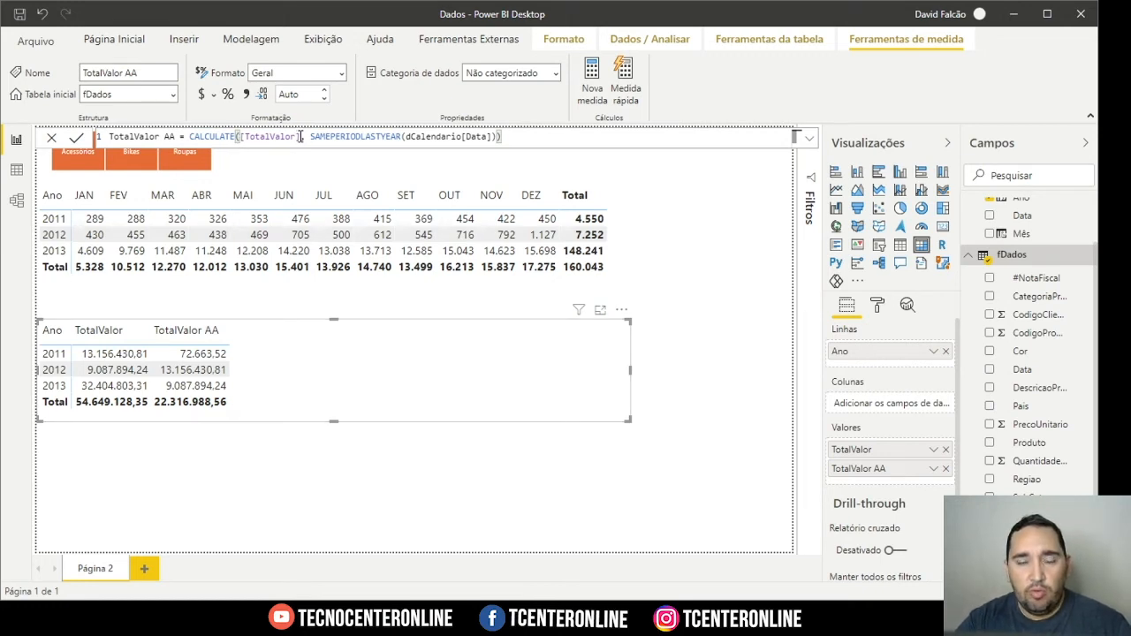
scroll(1030, 345, "down", 1)
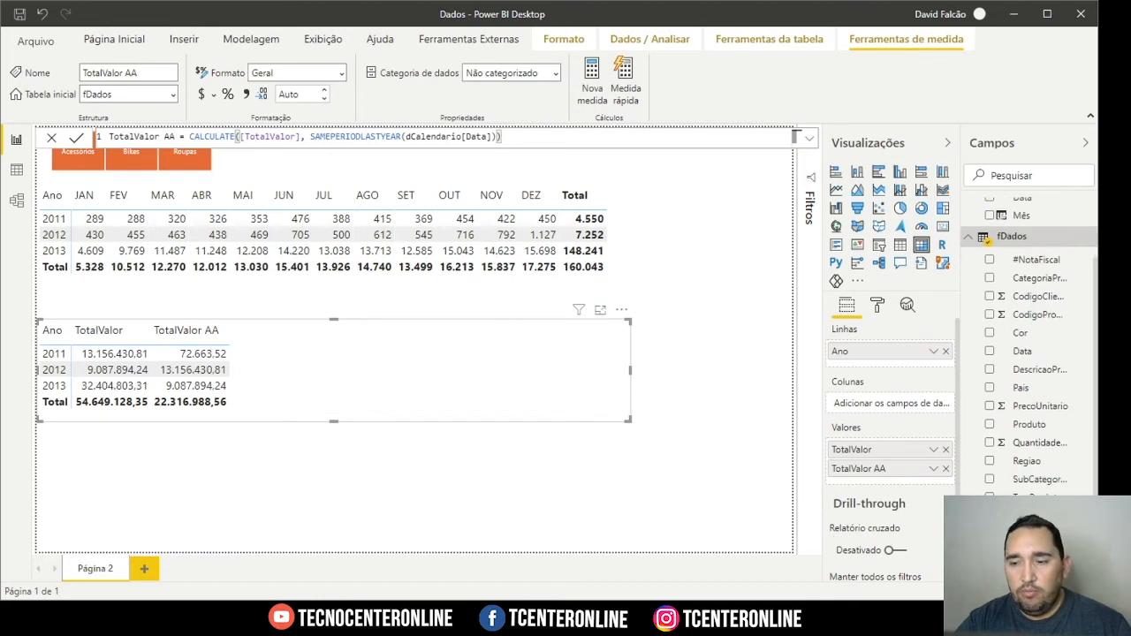
Try replacing [TotalValor] in the TotalValor AA formula with a direct reference to fDados[totalvenda].
left_click(300, 137)
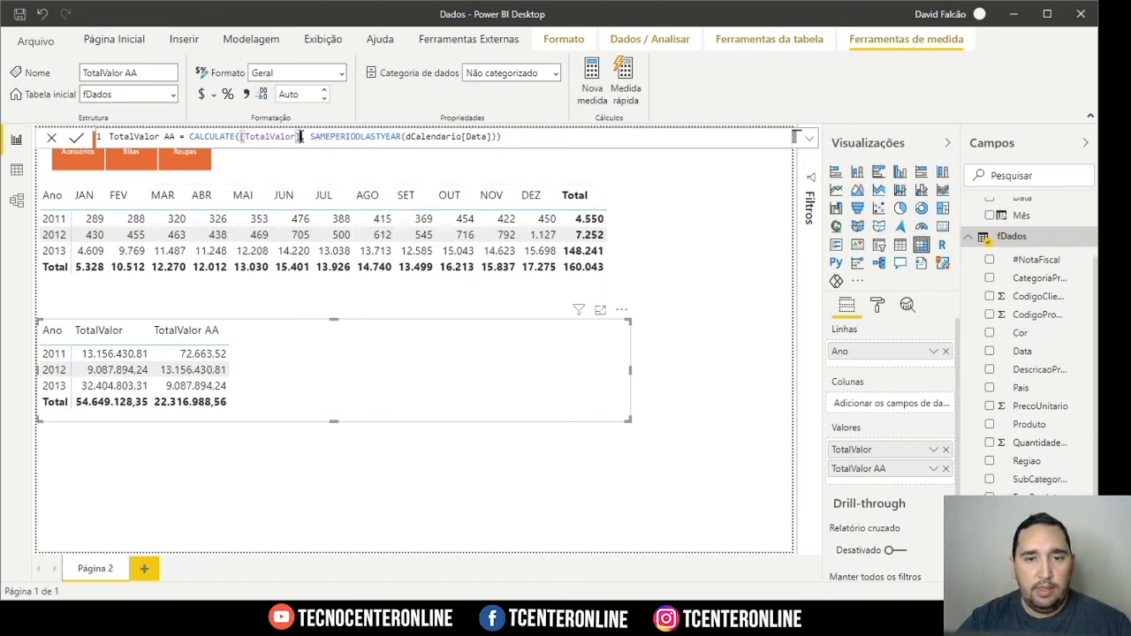
key("BackSpace")
key("BackSpace")
key("BackSpace")
key("BackSpace")
key("BackSpace")
key("BackSpace")
key("BackSpace")
key("BackSpace")
key("BackSpace")
key("BackSpace")
key("BackSpace")
key("BackSpace")
type("f")
key("BackSpace")
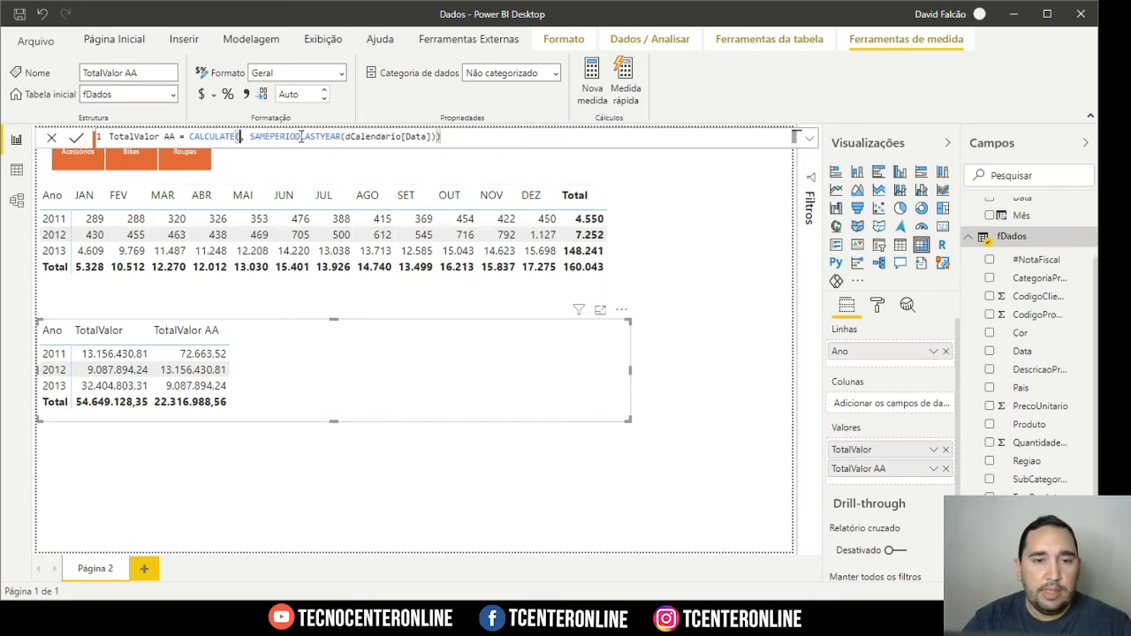
type("dfados")
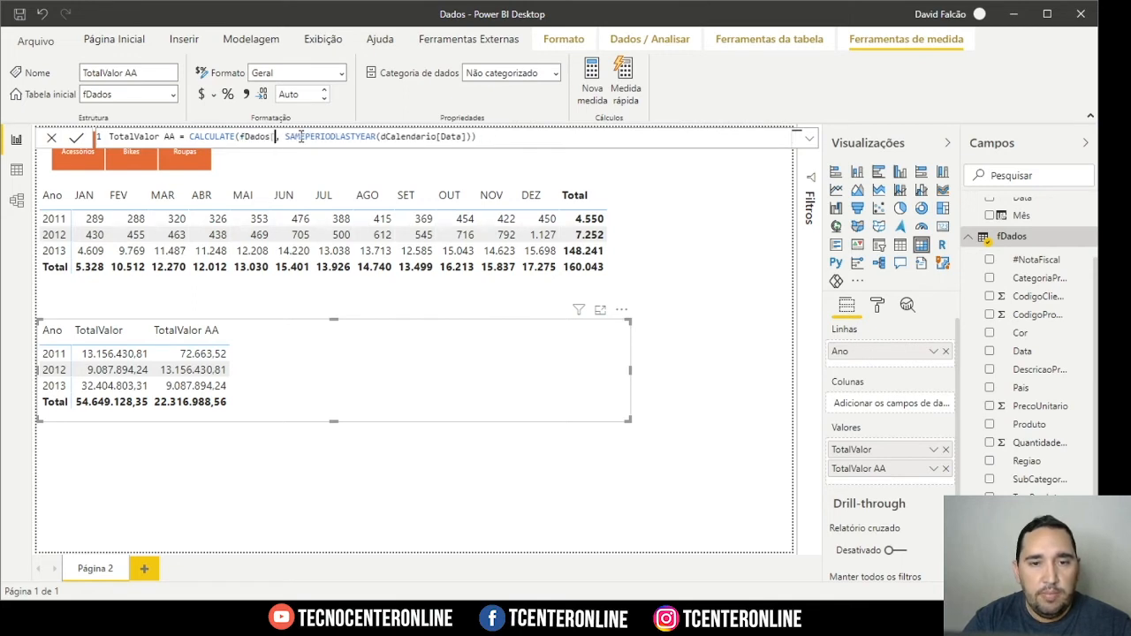
key("BackSpace")
type("[totalvenda")
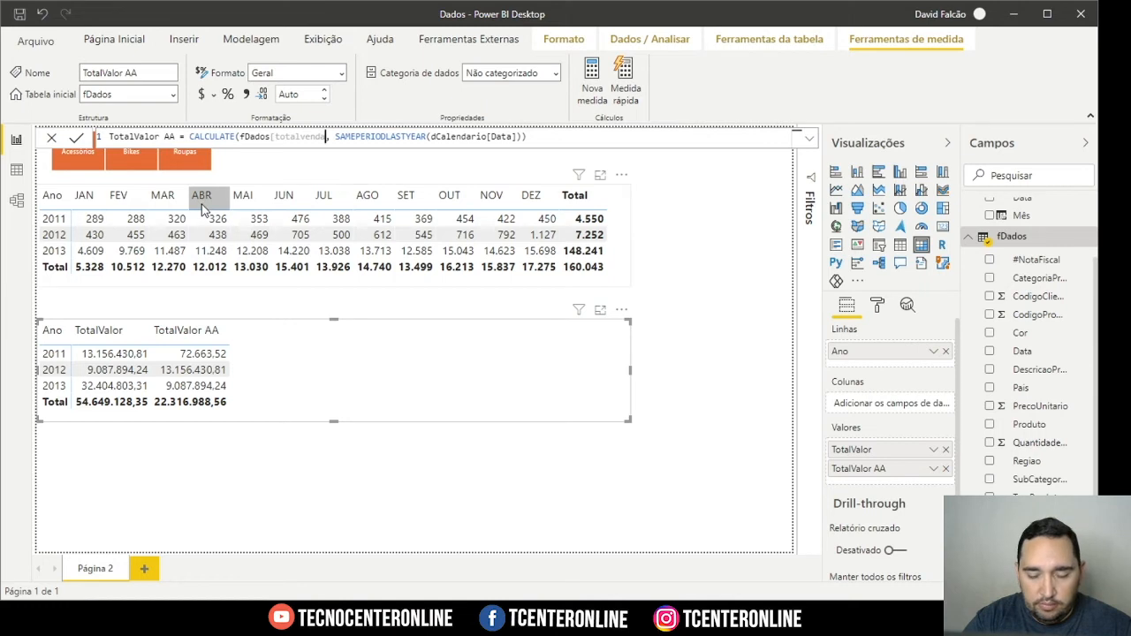
type("t")
key("Tab")
key("Return")
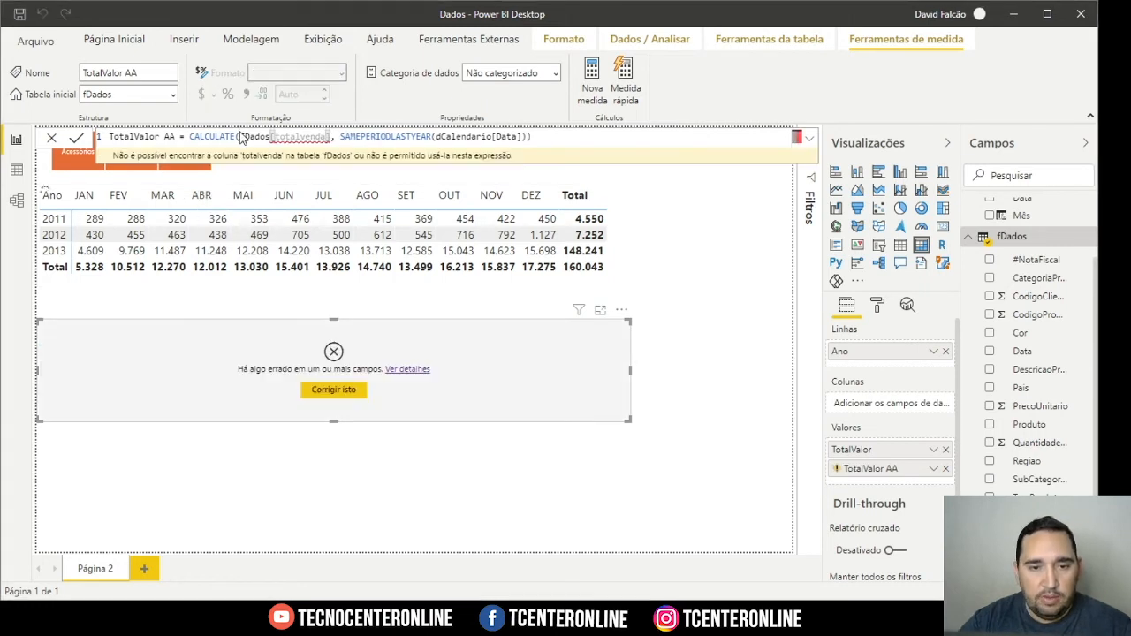
Wrap the column reference in sum() and correct it to fDados[TotalVenda Coluna], committing the TotalValor AA formula.
left_click(239, 137)
type("sum(")
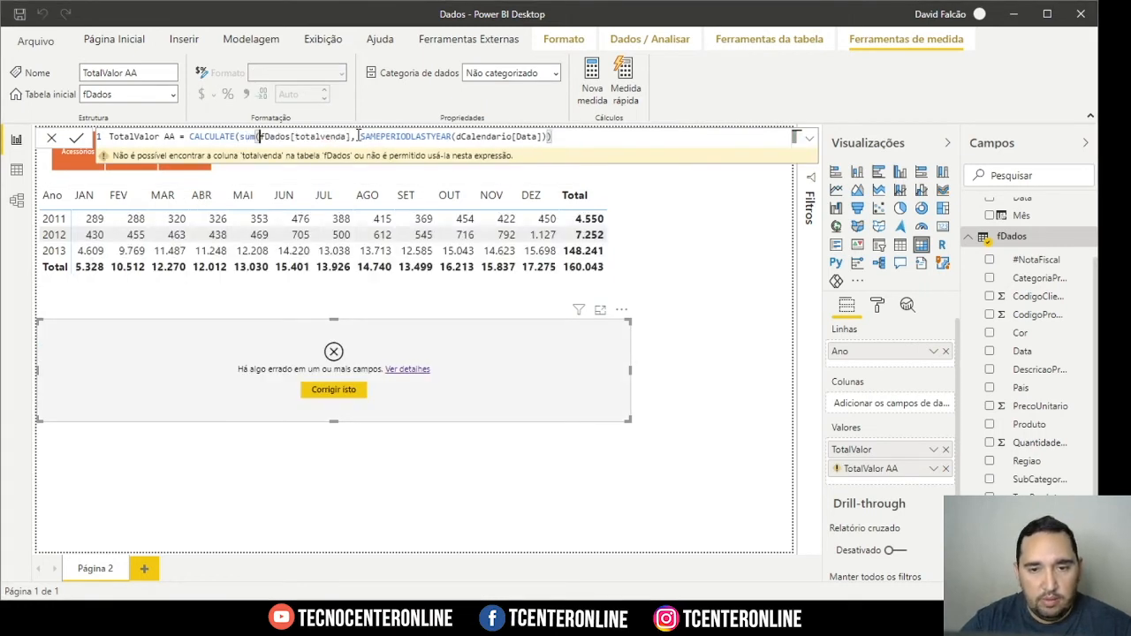
left_click(353, 137)
key("BackSpace")
type("s])")
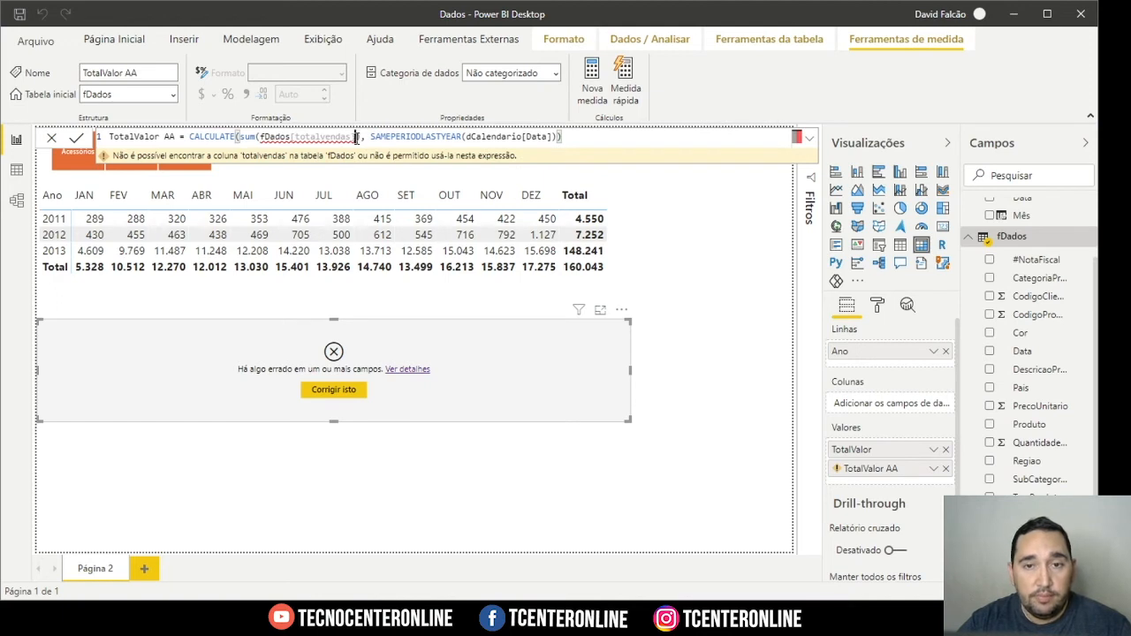
type("TotalVenda Coluna")
key("Right")
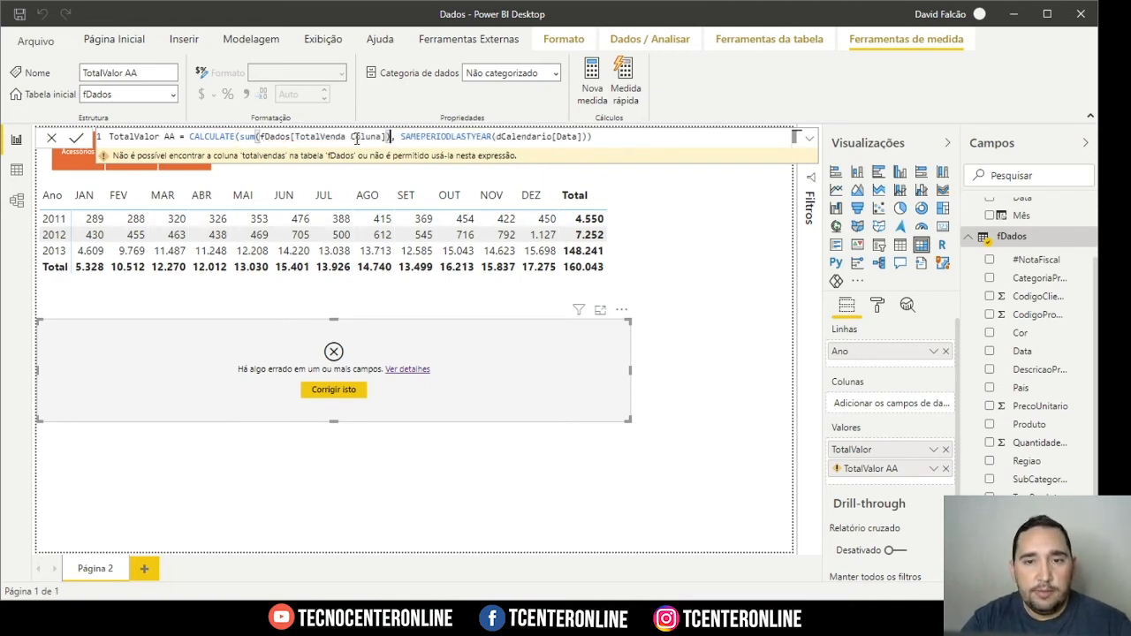
key("Return")
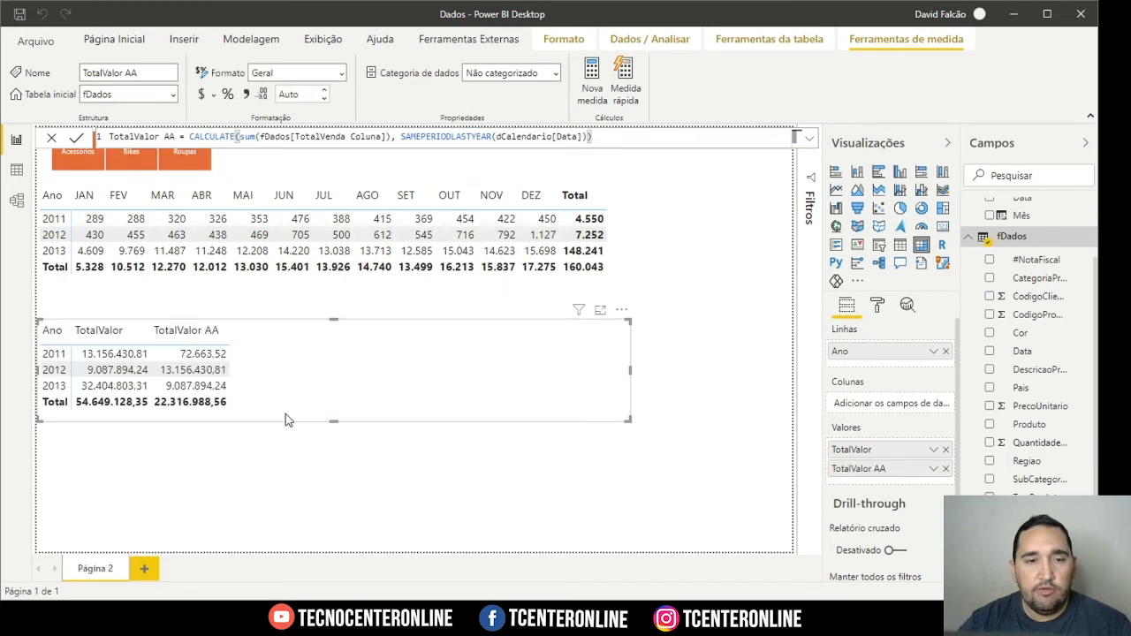
Restore [TotalValor] as the CALCULATE expression in TotalValor AA in place of sum(fDados[TotalVenda Coluna]).
left_click(390, 138)
key("BackSpace")
key("BackSpace")
key("BackSpace")
key("BackSpace")
key("BackSpace")
key("BackSpace")
key("BackSpace")
key("BackSpace")
key("BackSpace")
key("BackSpace")
key("BackSpace")
key("BackSpace")
key("BackSpace")
key("BackSpace")
key("BackSpace")
key("BackSpace")
key("BackSpace")
key("BackSpace")
key("BackSpace")
key("BackSpace")
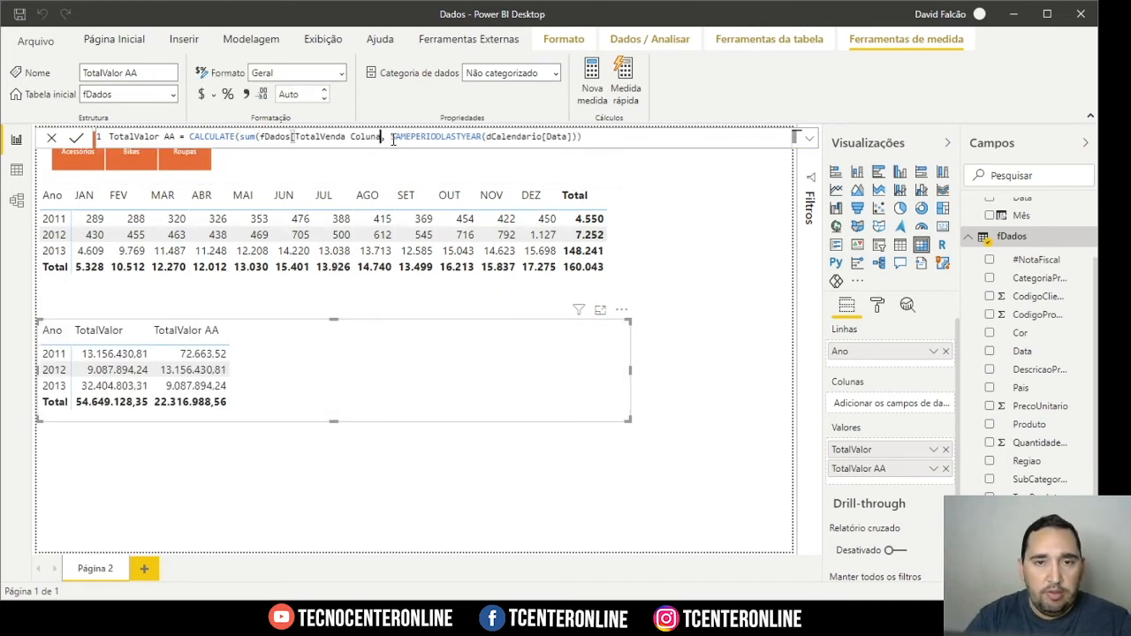
key("BackSpace")
key("BackSpace")
key("BackSpace")
key("BackSpace")
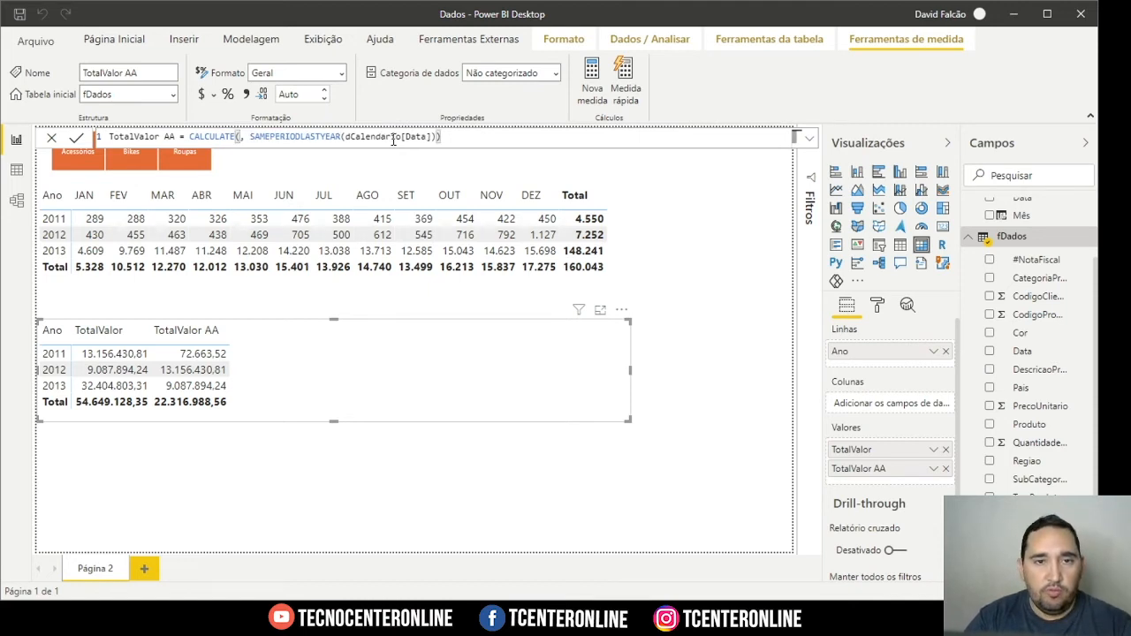
type("Total")
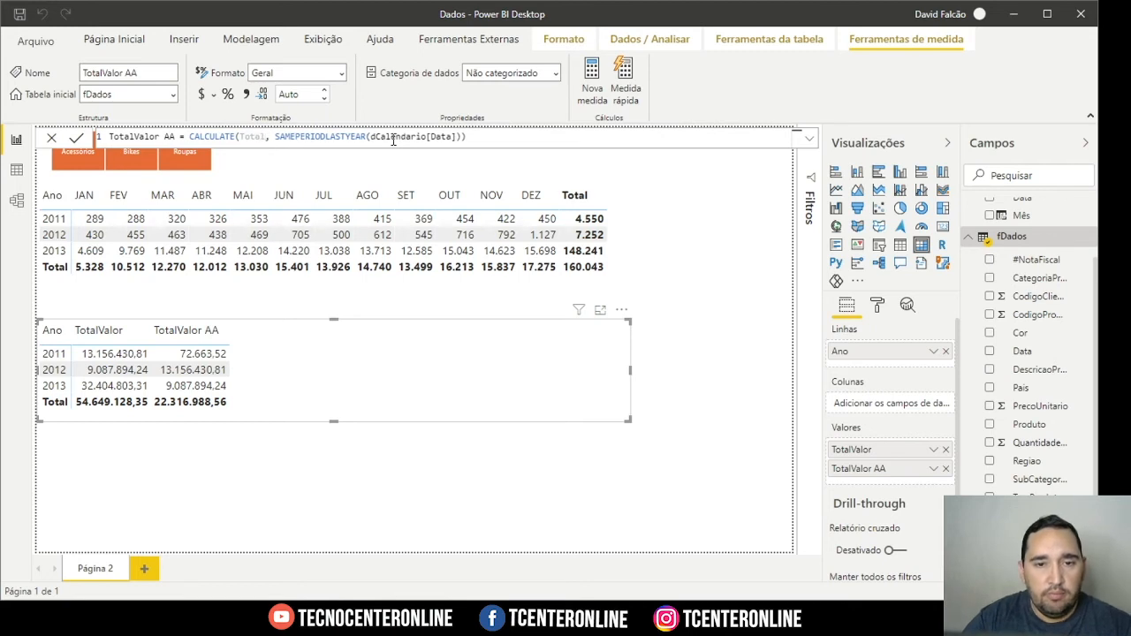
key("Tab")
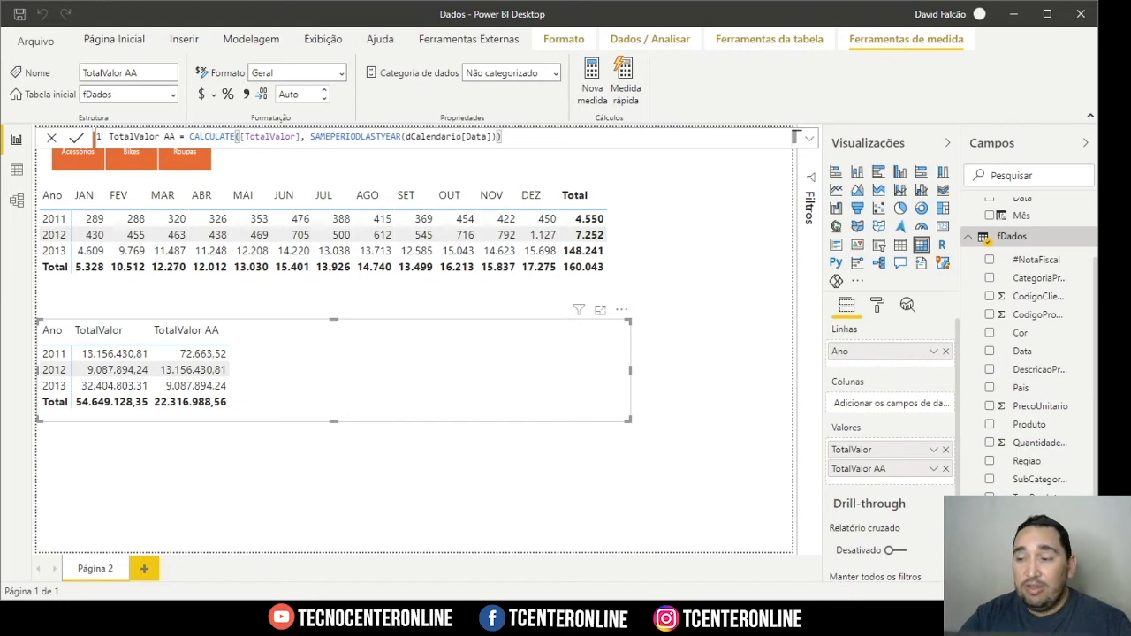
Examine the PrecoUnitario, QuantidadeVenda and TotalVenda Coluna columns in the fDados table data, and return to the report.
left_click(18, 139)
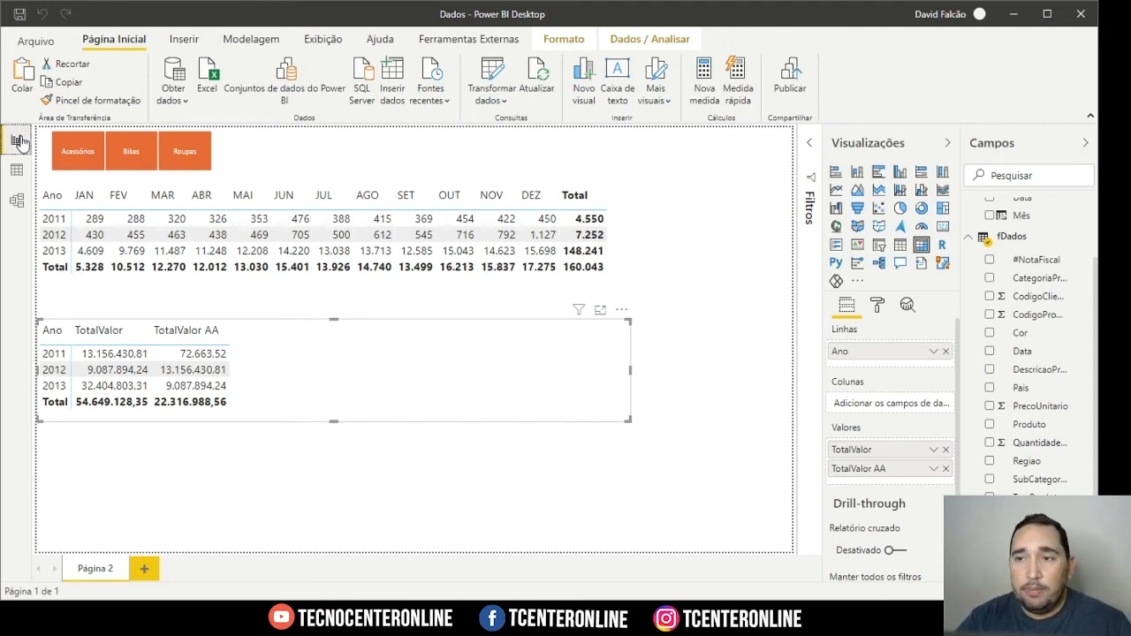
left_click(16, 169)
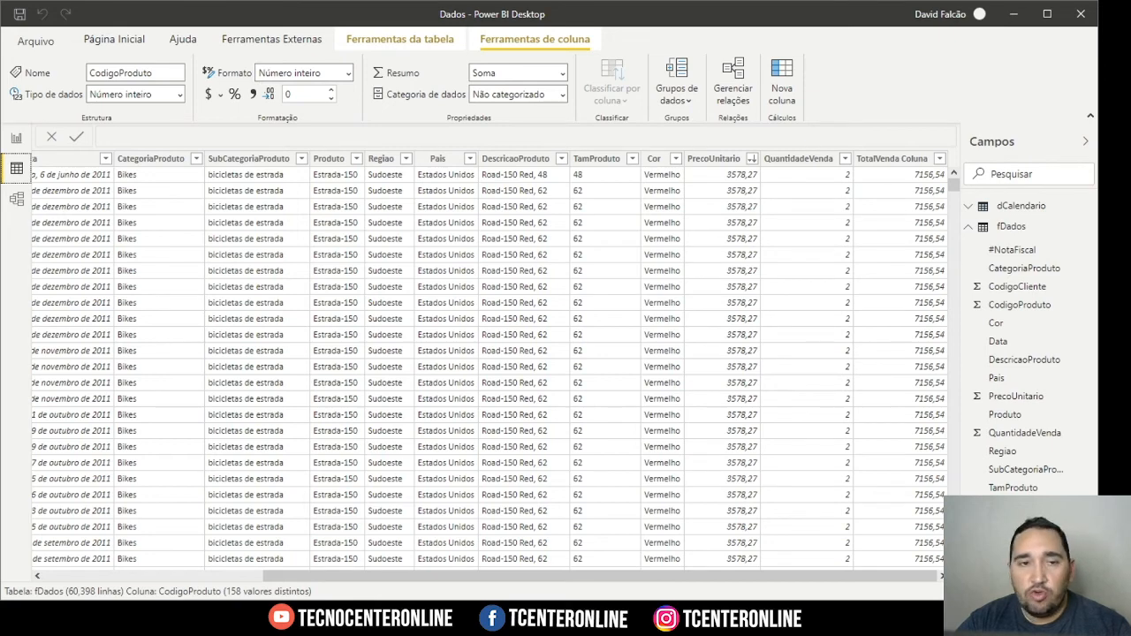
left_click(16, 139)
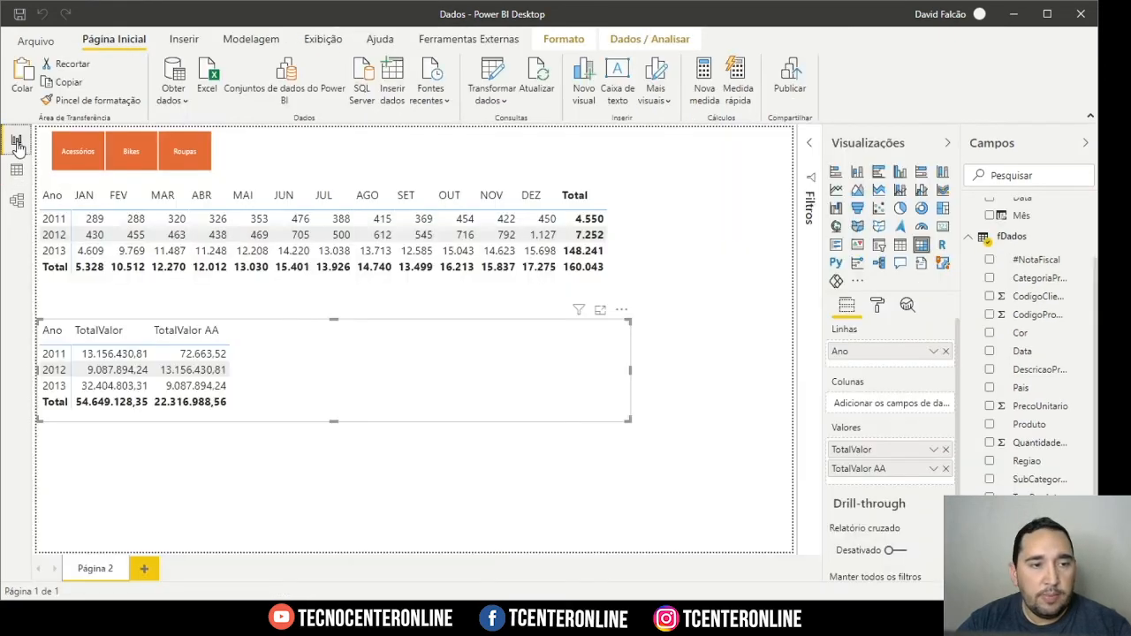
Create a new measure named TotalVenda Medida, starting its formula with SUMX(.
left_click(704, 78)
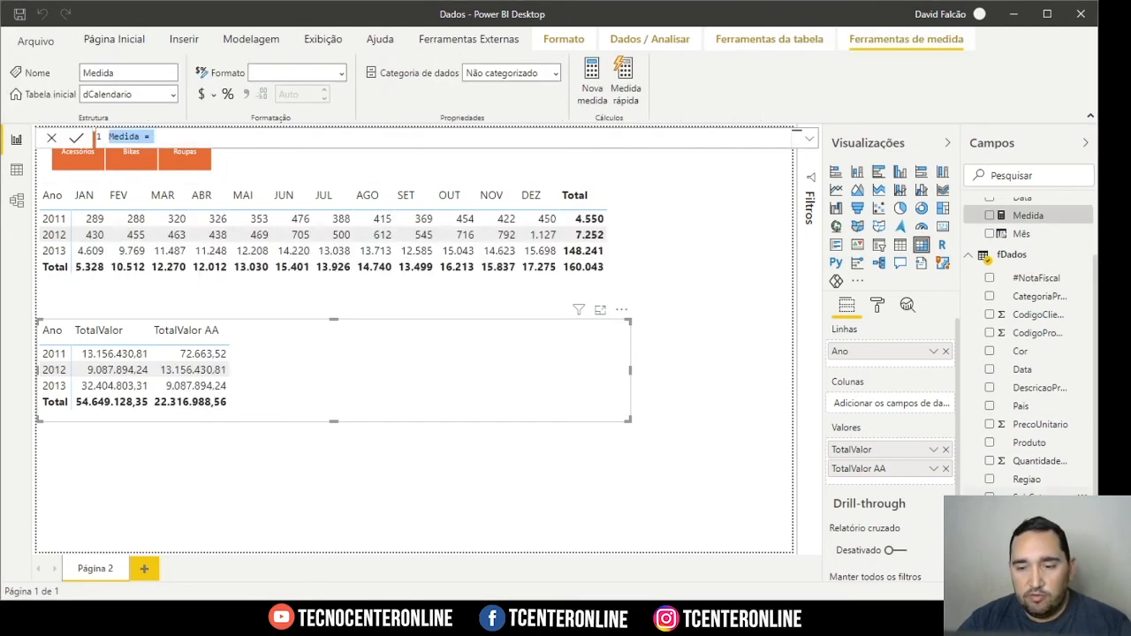
type("To")
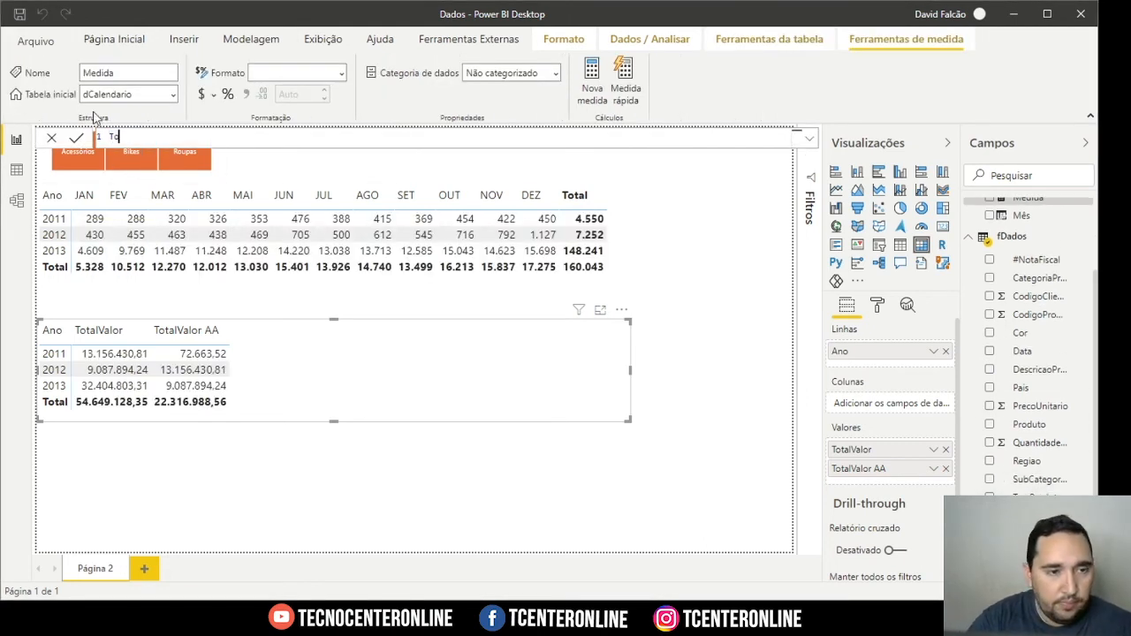
type("talVen")
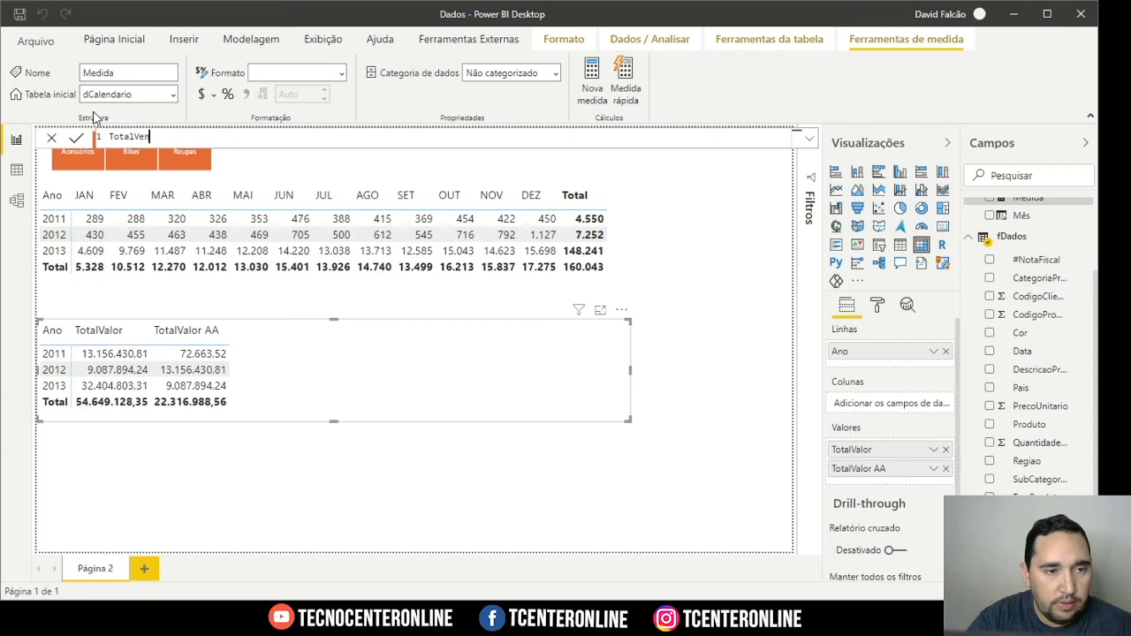
type("da Medida = ")
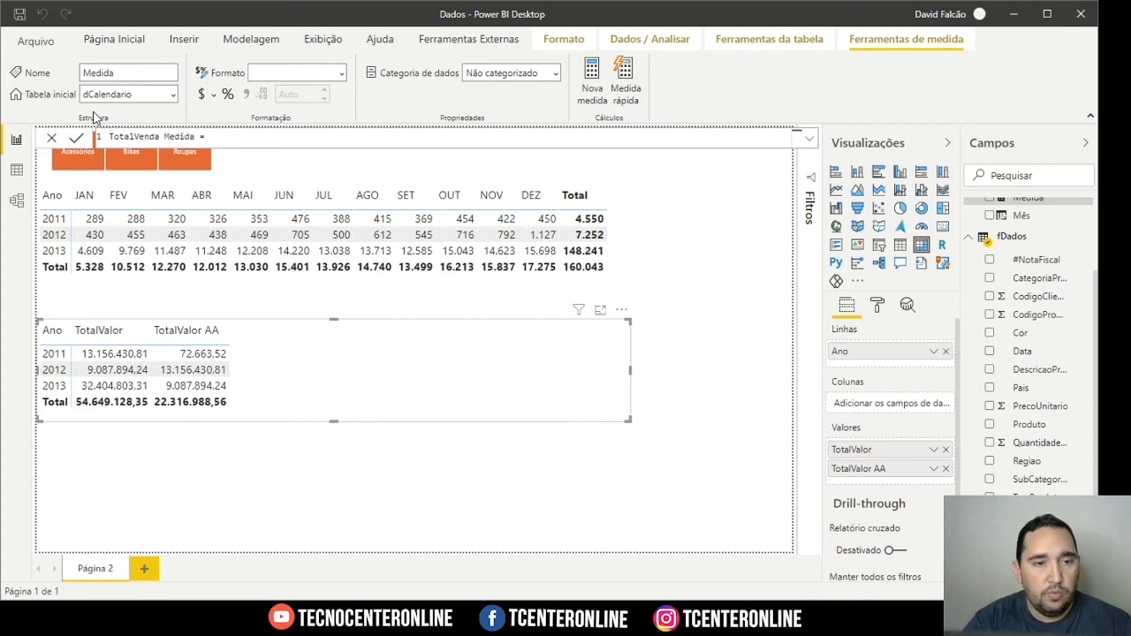
type("sum")
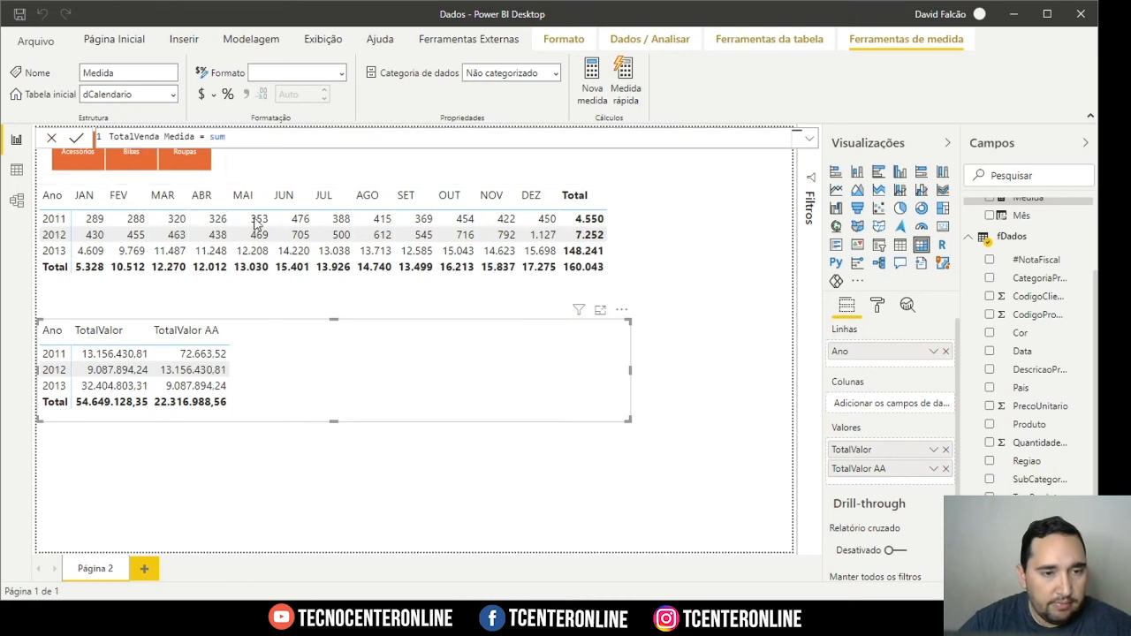
type("x")
key("Tab")
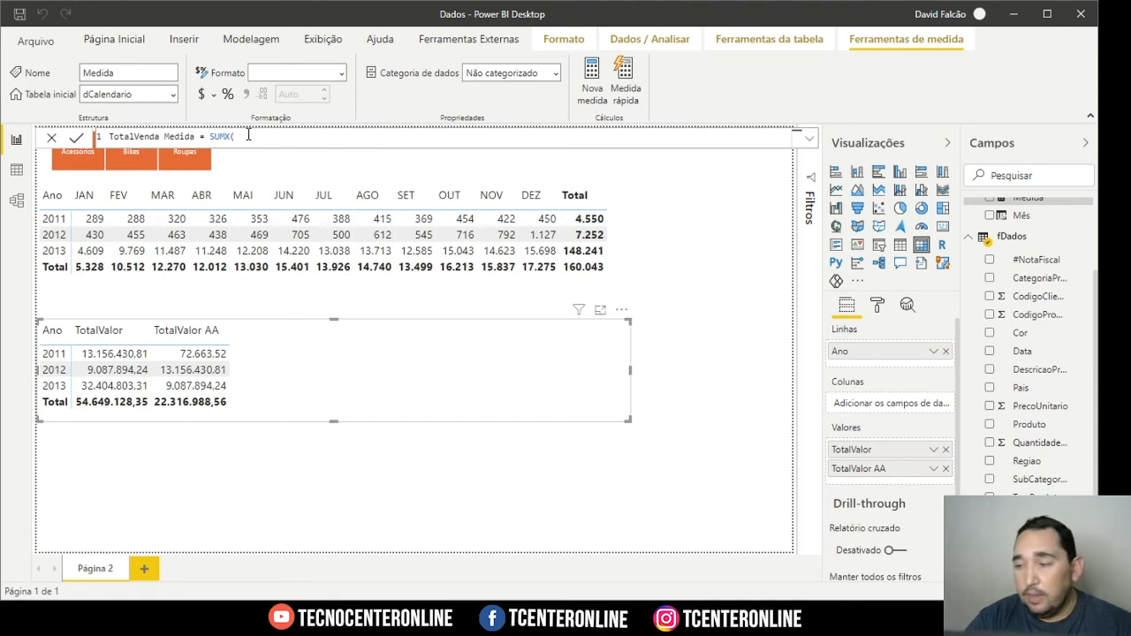
Complete the SUMX formula with fDados as the table and fDados[QuantidadeVenda] * fDados[PrecoUnitario] as the expression, and commit it.
type("f")
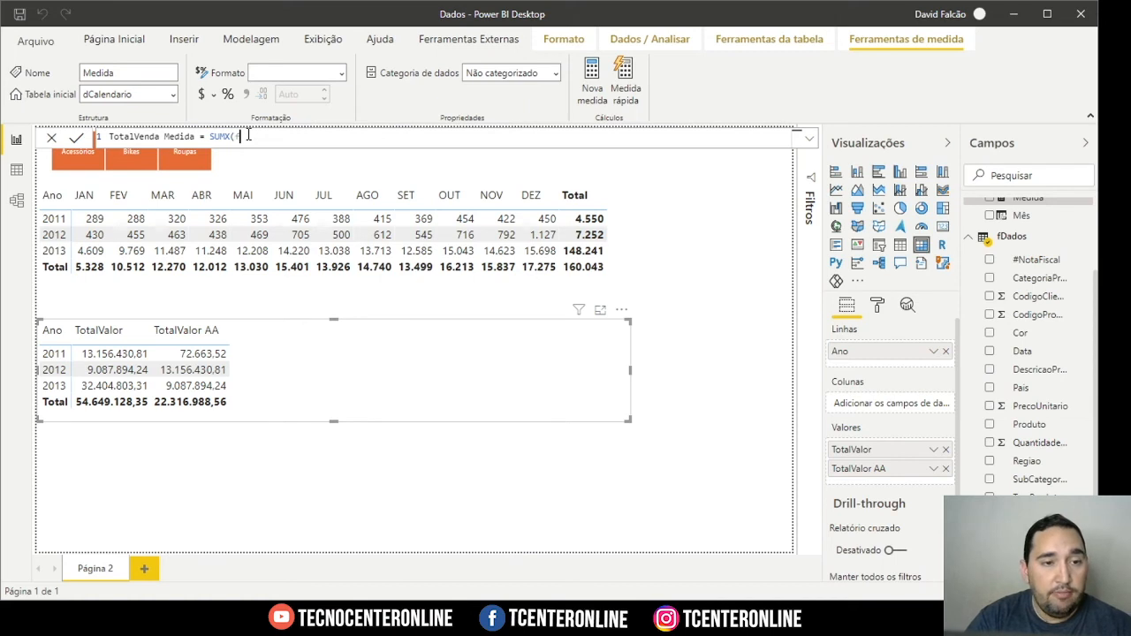
type("Dados, fdad")
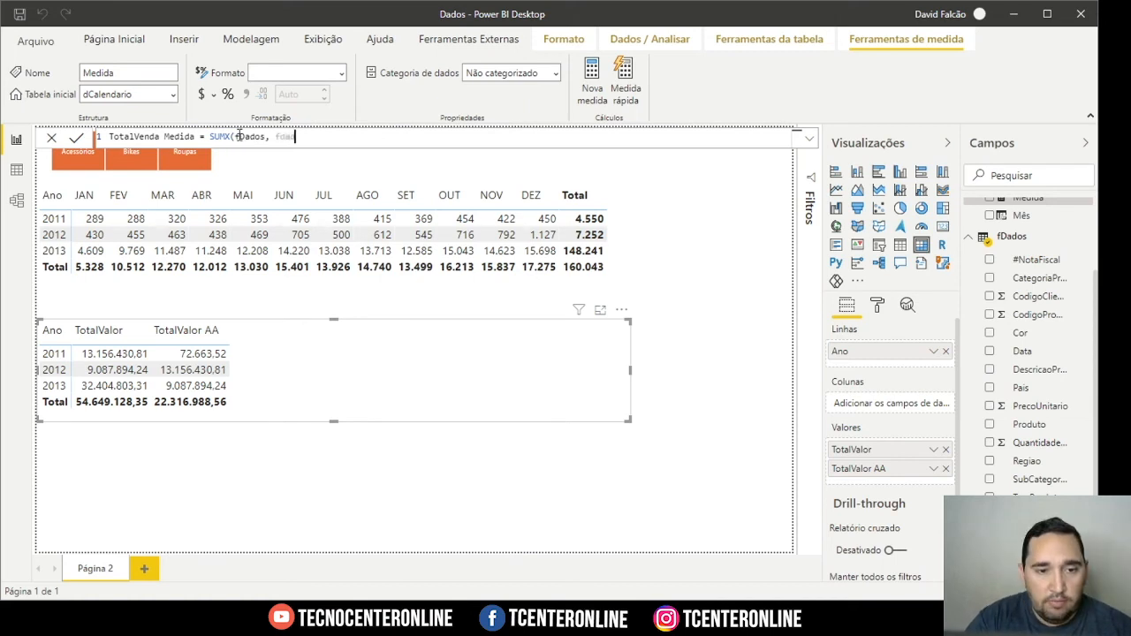
type("os[QuantidadeVenda")
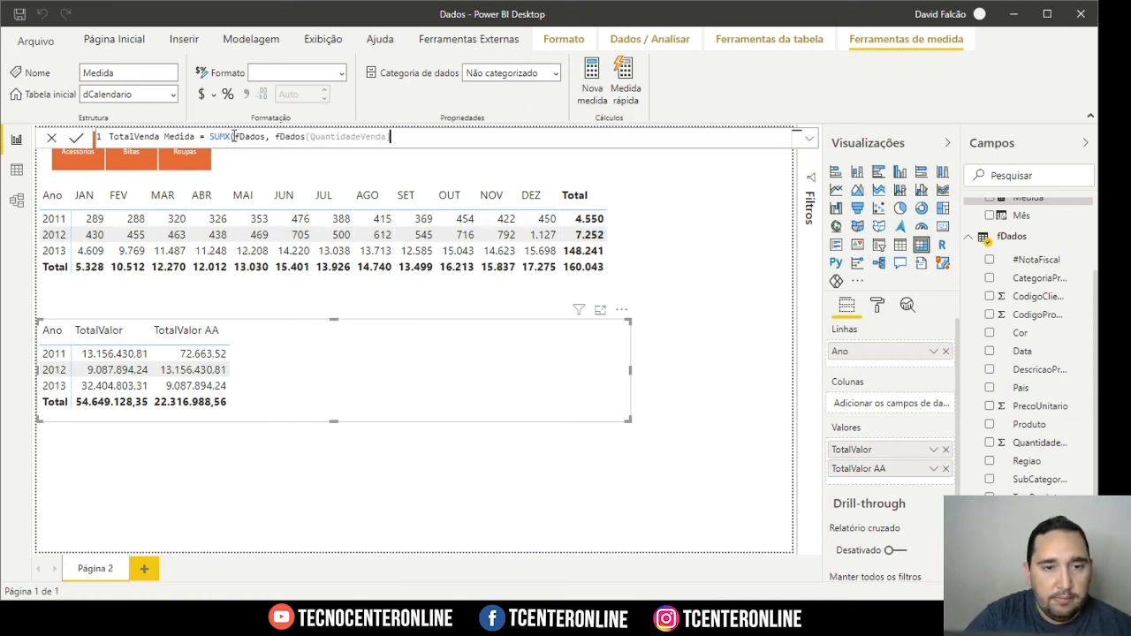
type("] * '")
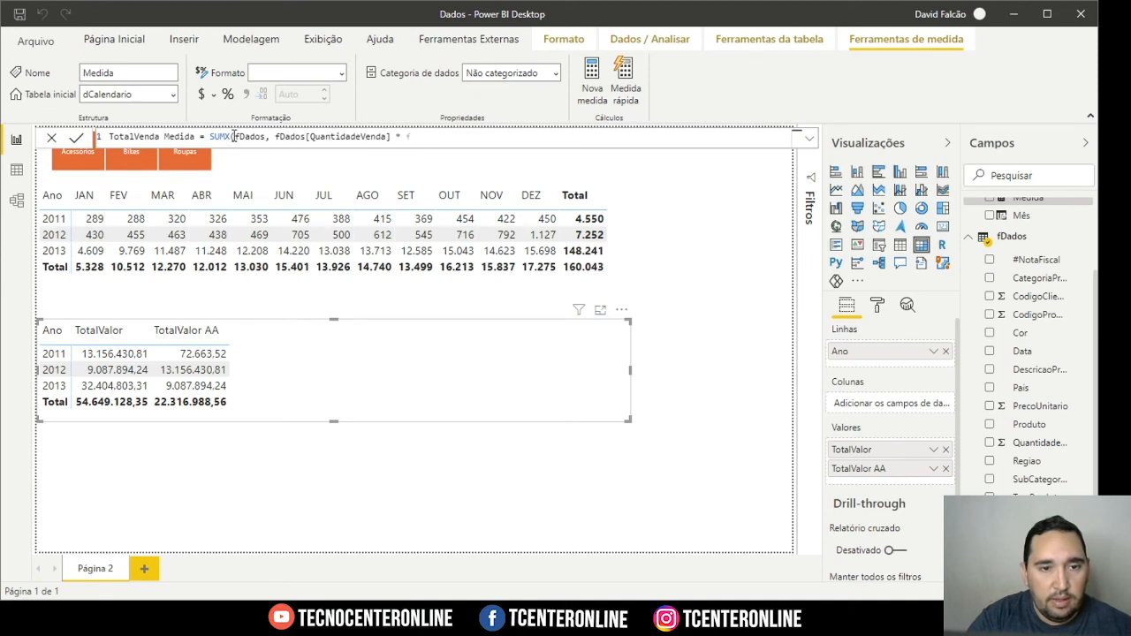
type("Dados[")
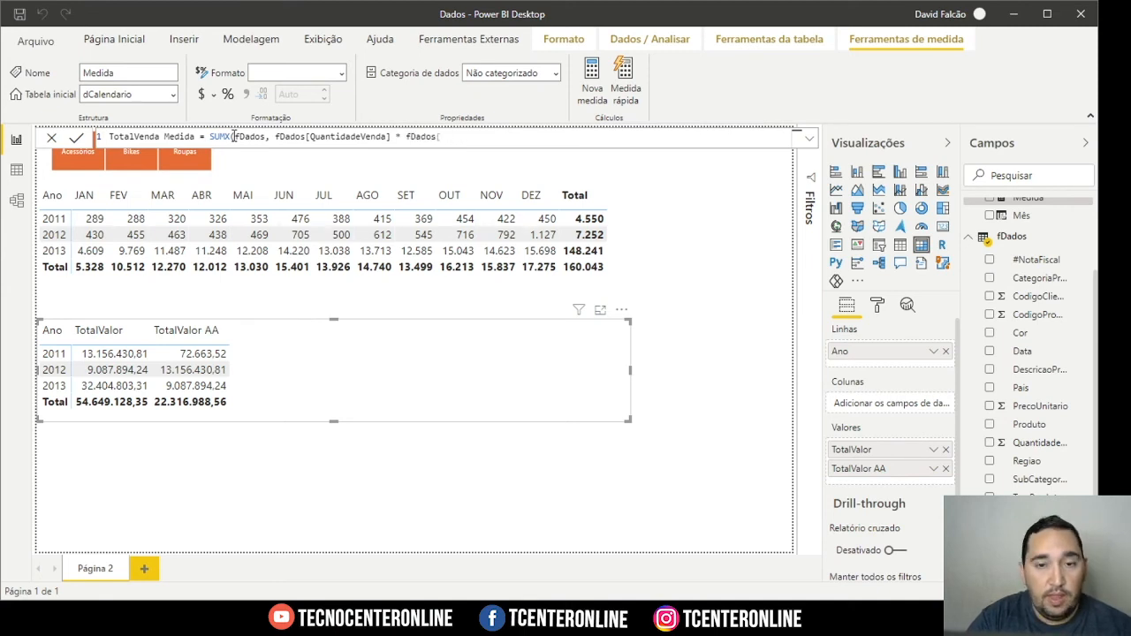
type("PrecoUnitario])")
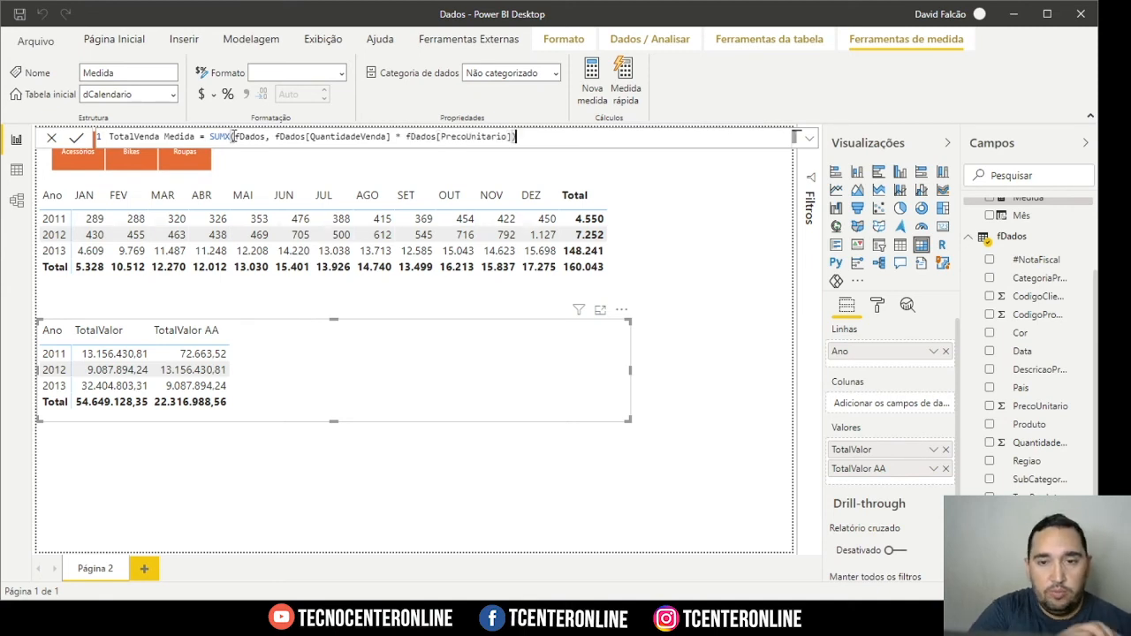
key("Return")
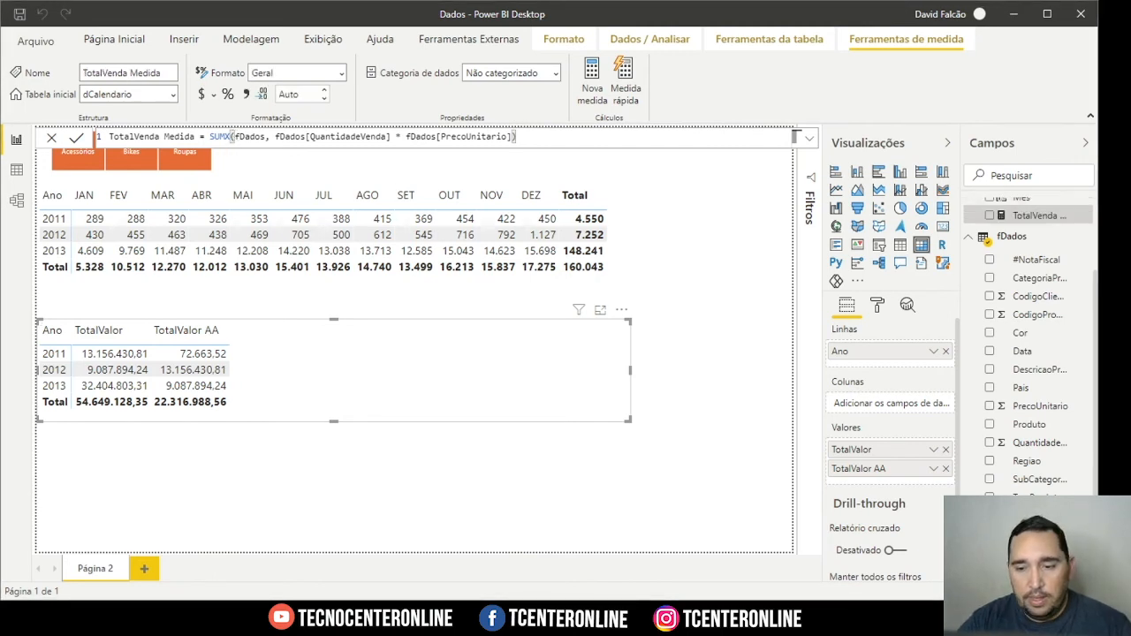
Set the home table of TotalVenda Medida to fDados and widen the field list.
scroll(1047, 256, "up", 2)
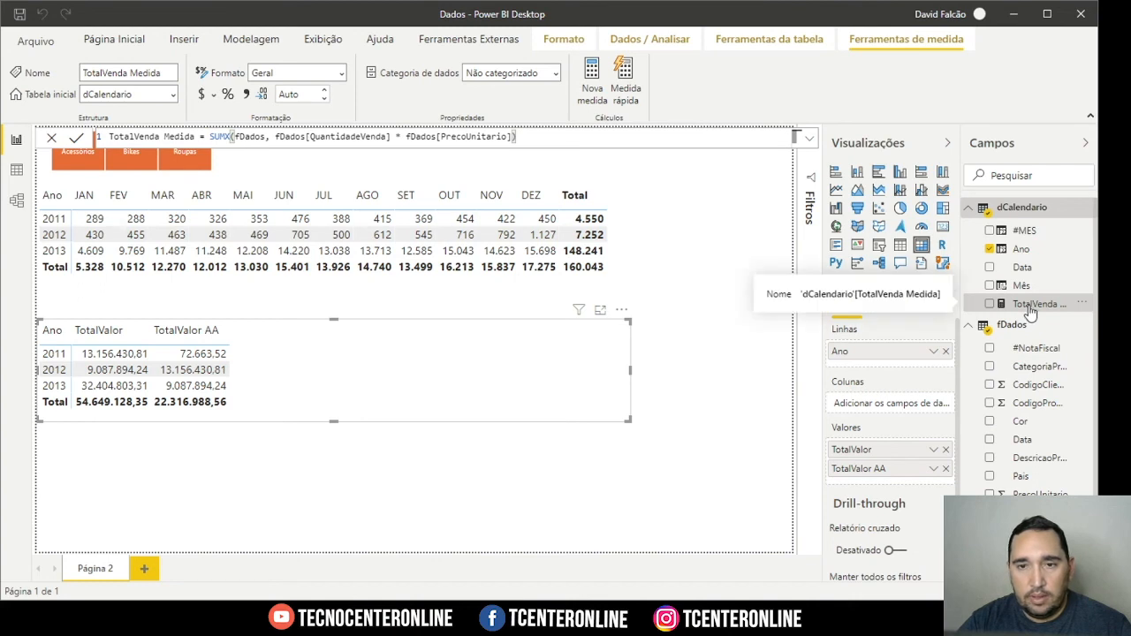
left_click(152, 96)
left_click(173, 94)
left_click(160, 130)
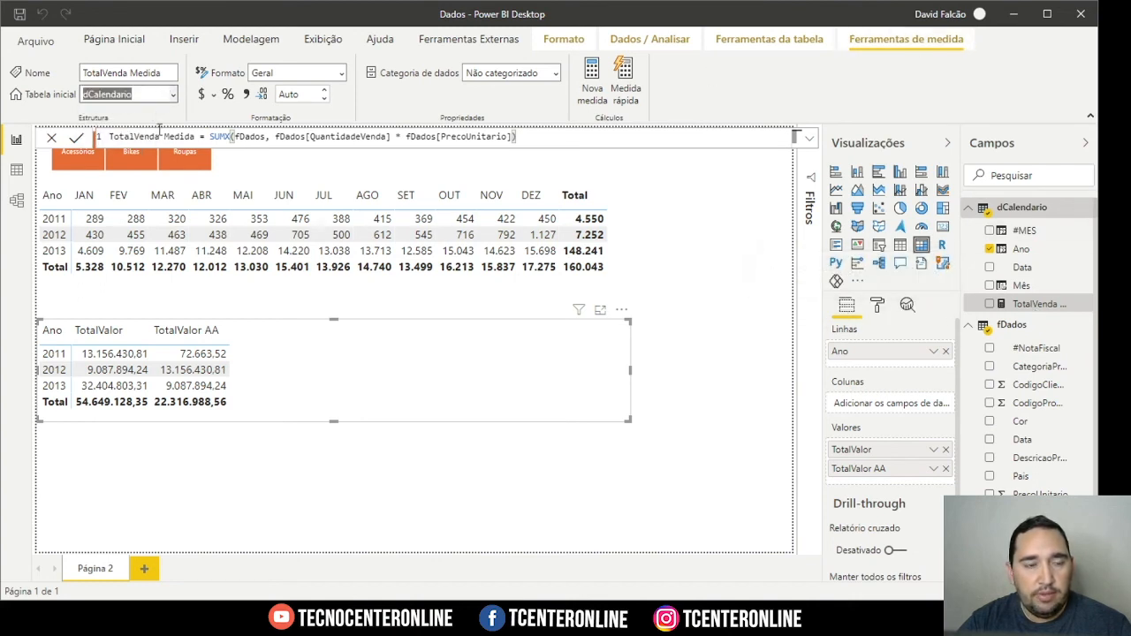
scroll(1035, 303, "down", 1)
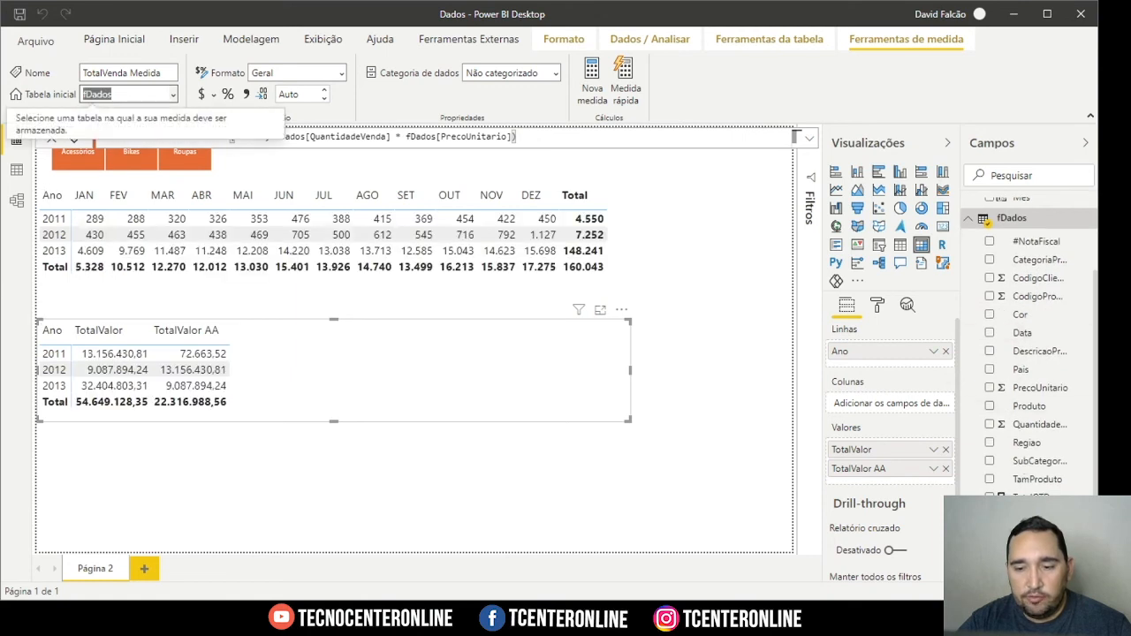
left_click_drag(960, 512, 919, 512)
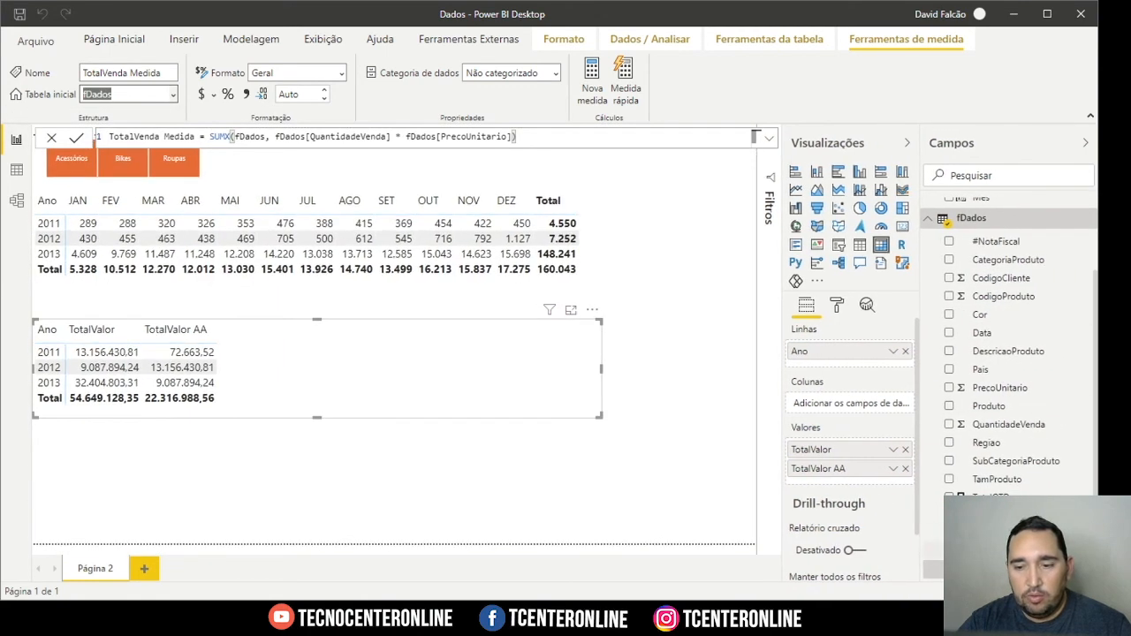
Add TotalVenda Medida to the yearly value matrix and remove TotalValor from it.
left_click(949, 570)
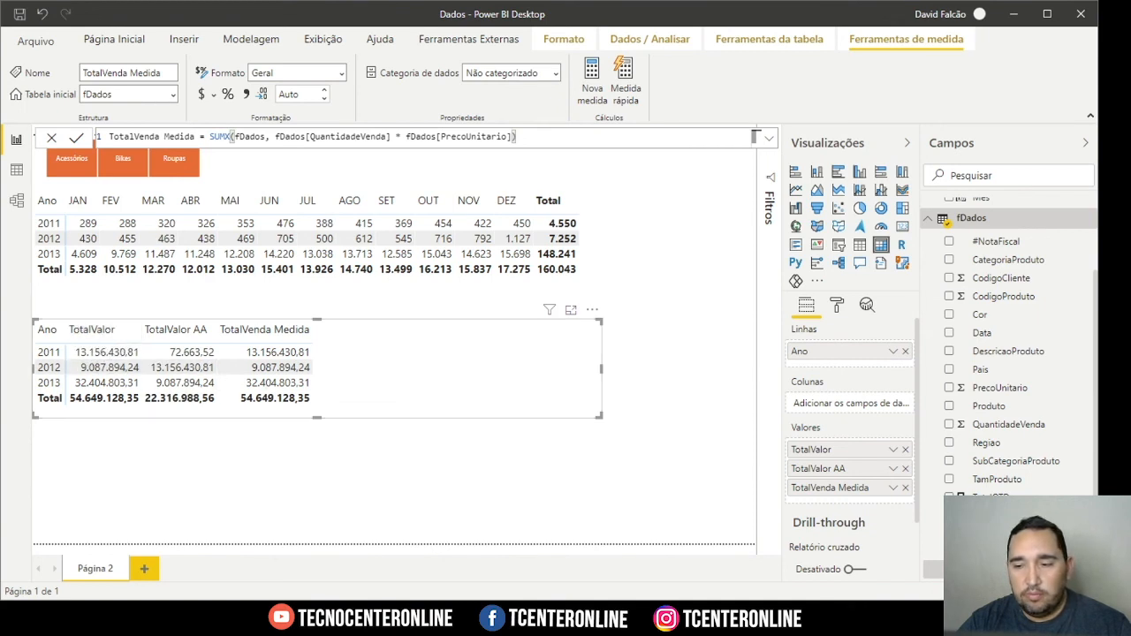
left_click(992, 515)
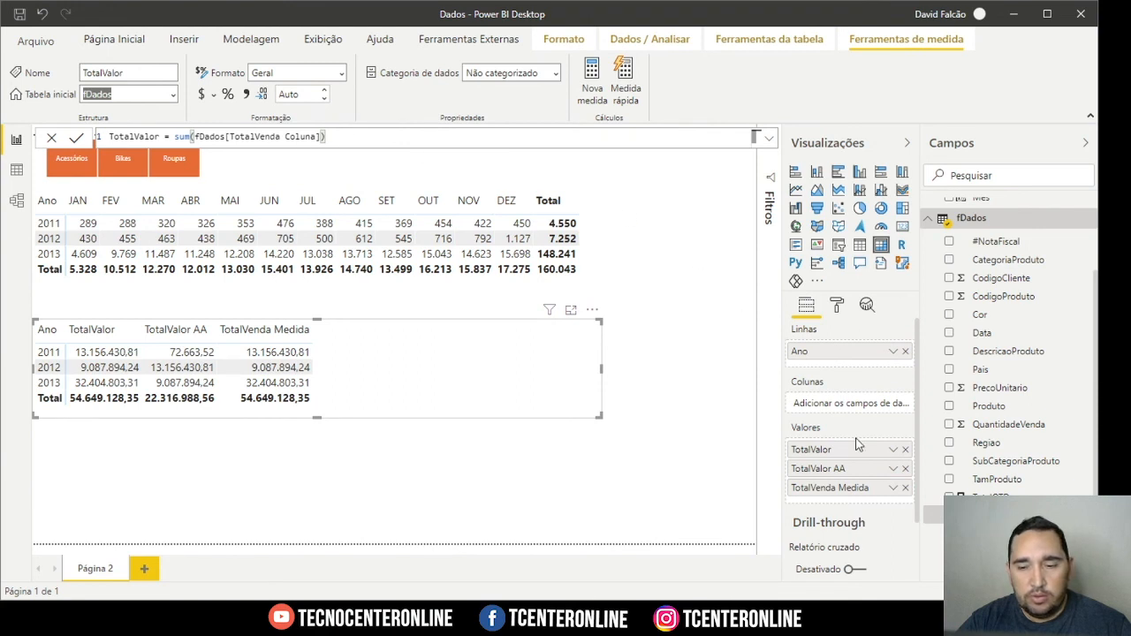
left_click(949, 515)
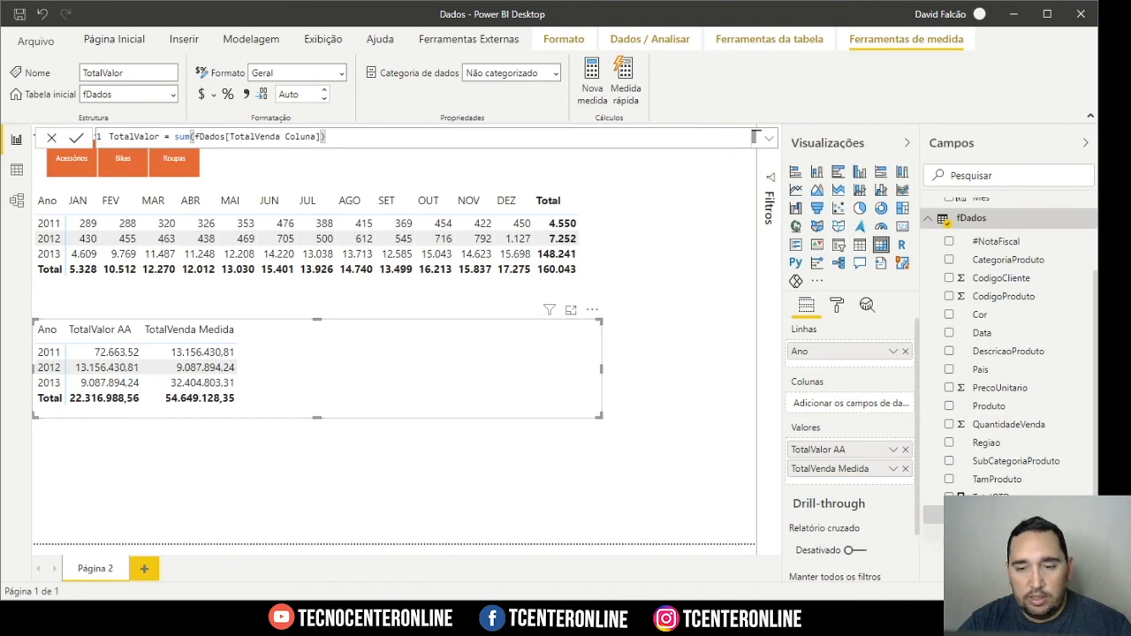
Change the TotalValor AA measure to use [TotalVenda Medida] as the CALCULATE expression and commit it.
left_click(995, 533)
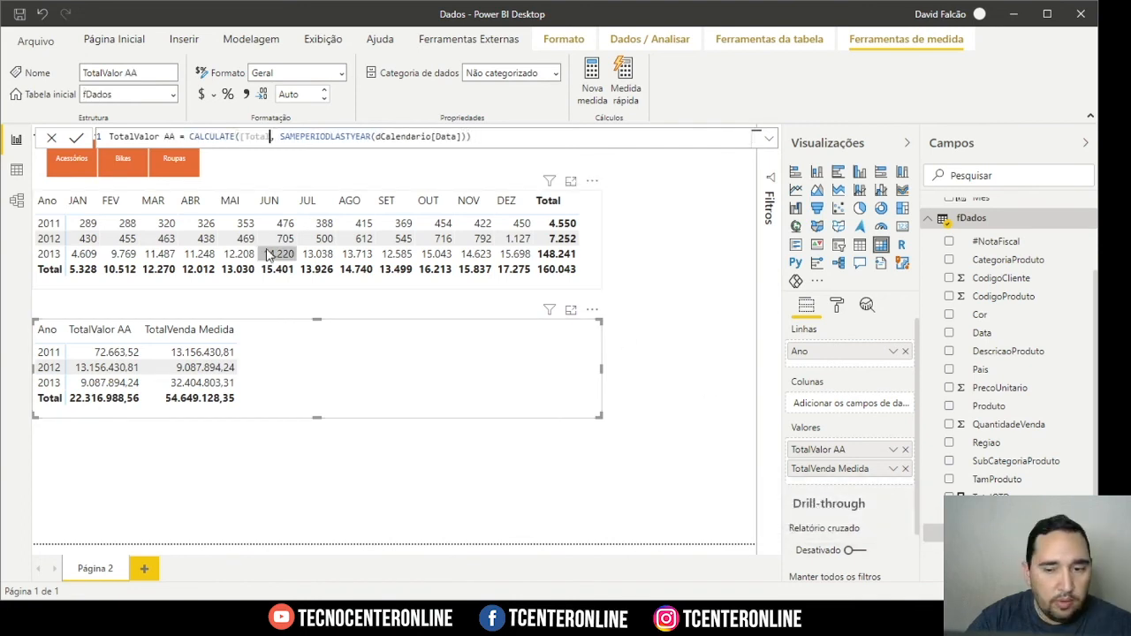
key("BackSpace")
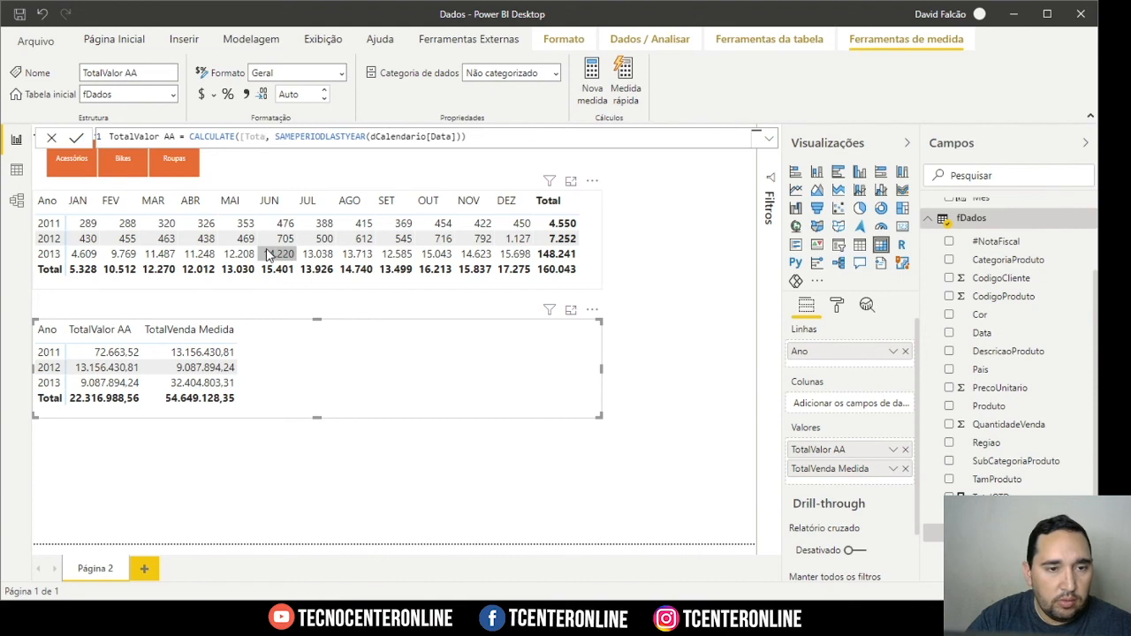
key("Tab")
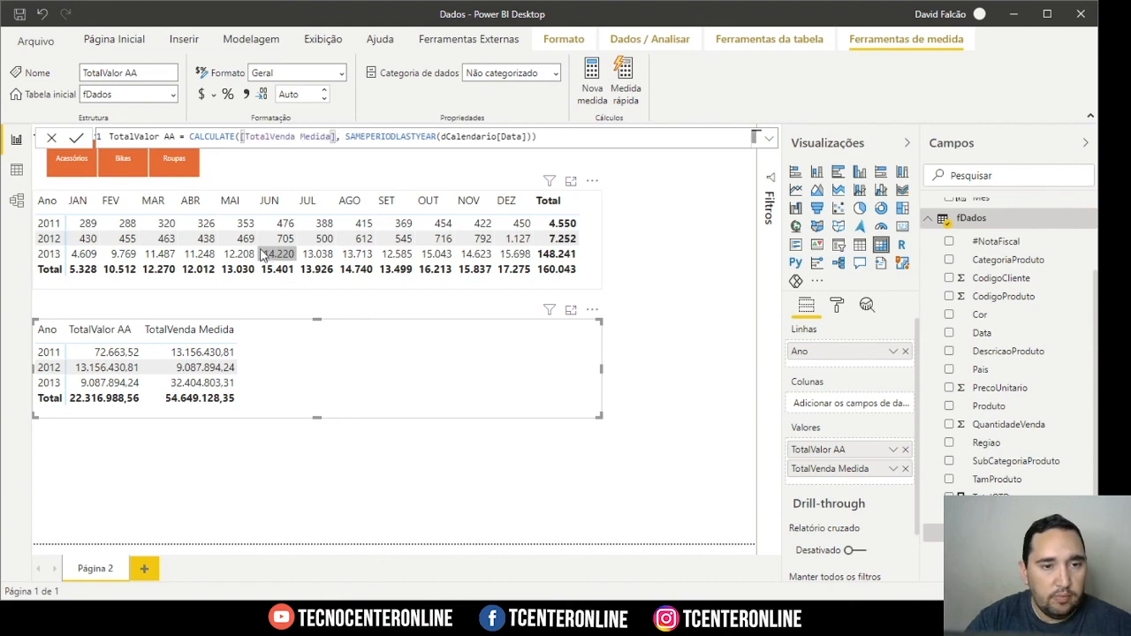
key("Return")
Place TotalVenda Medida before TotalValor AA in the matrix values and save the report.
left_click_drag(838, 468, 831, 446)
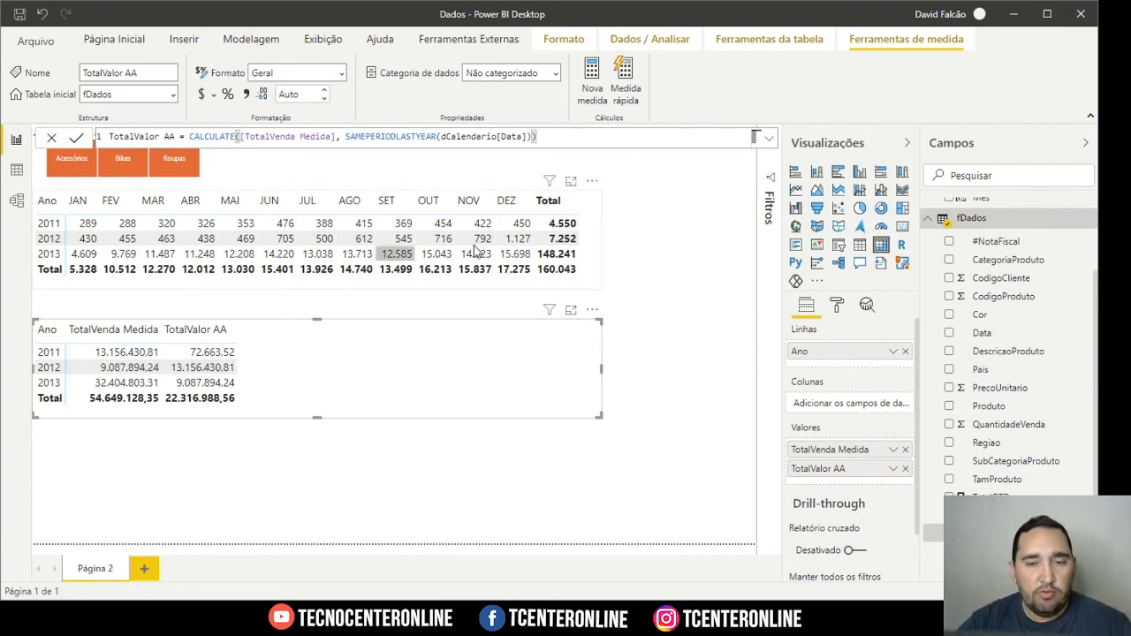
left_click(19, 13)
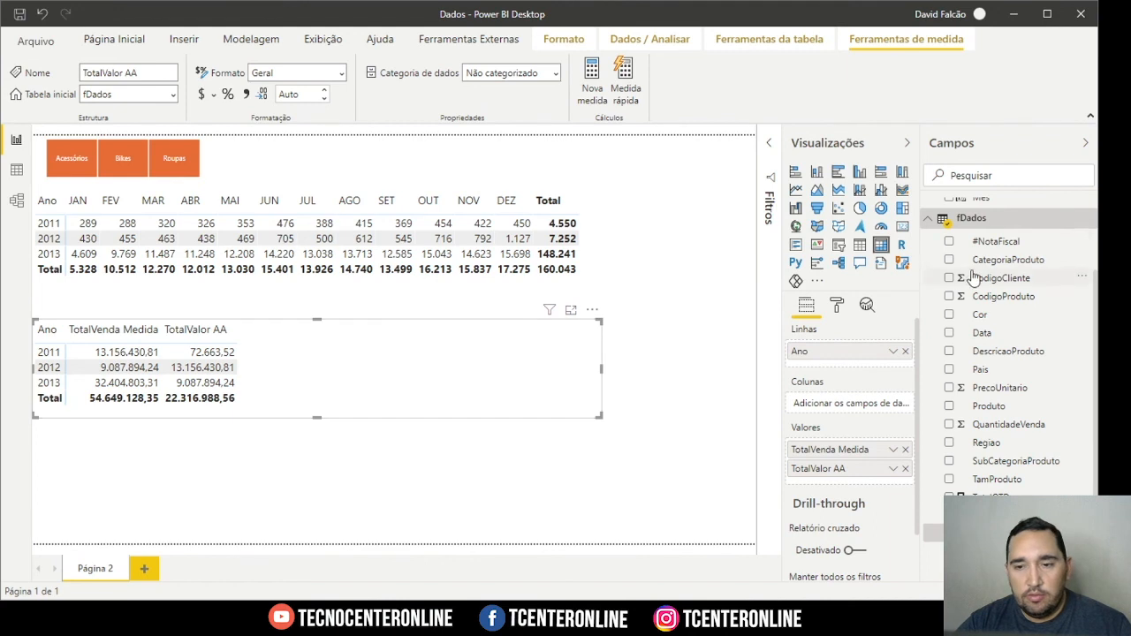
Add Mês from the calendar table to the yearly value matrix and convert the visual to a clustered column chart.
scroll(967, 281, "up", 2)
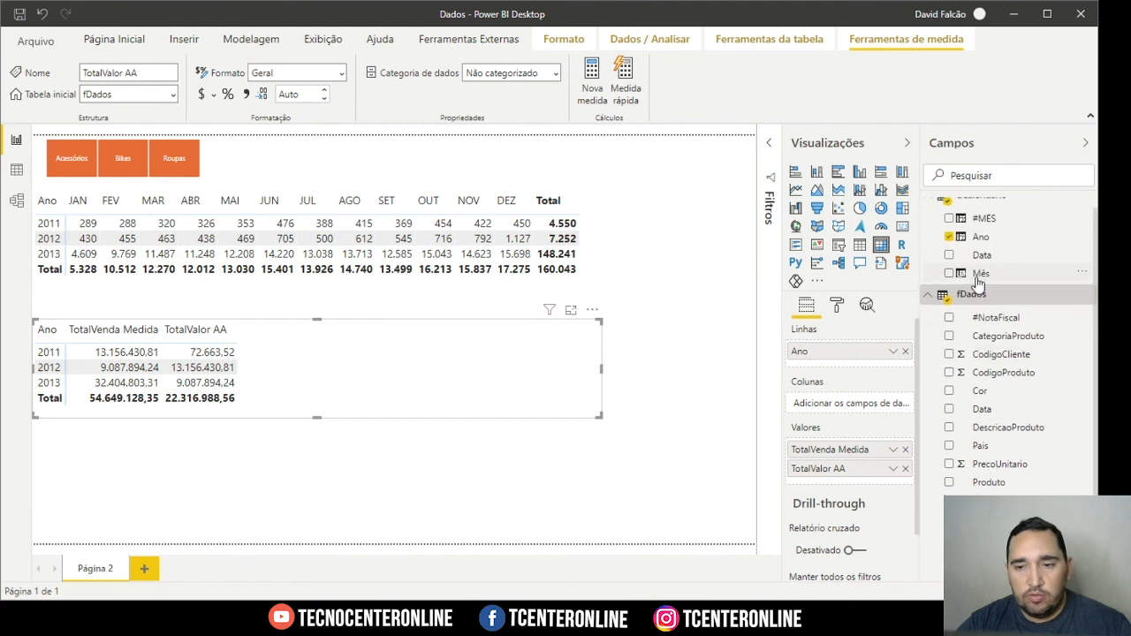
left_click(949, 273)
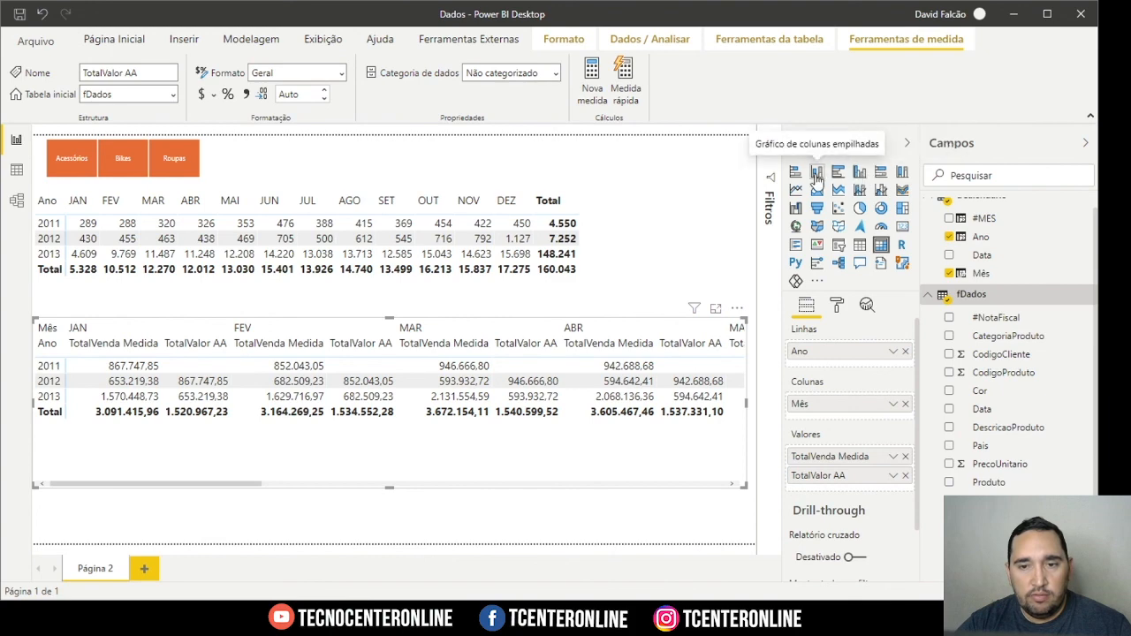
left_click(859, 172)
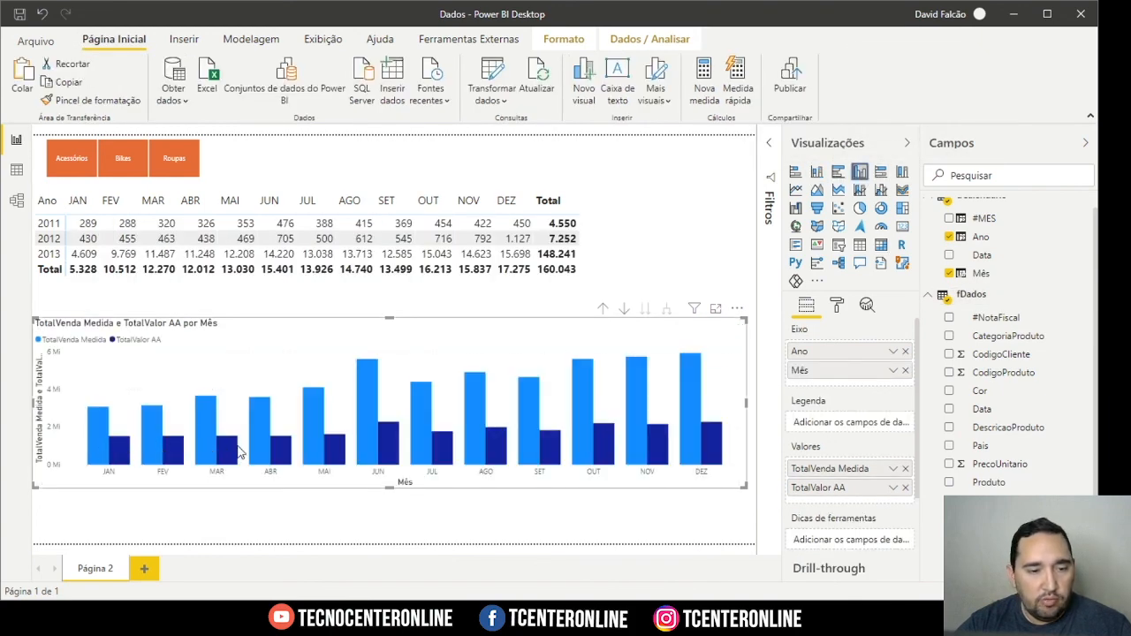
Try replacing TotalQTD with TotalVenda Medida as the value of the monthly quantity matrix.
left_click(221, 274)
scroll(999, 472, "down", 2)
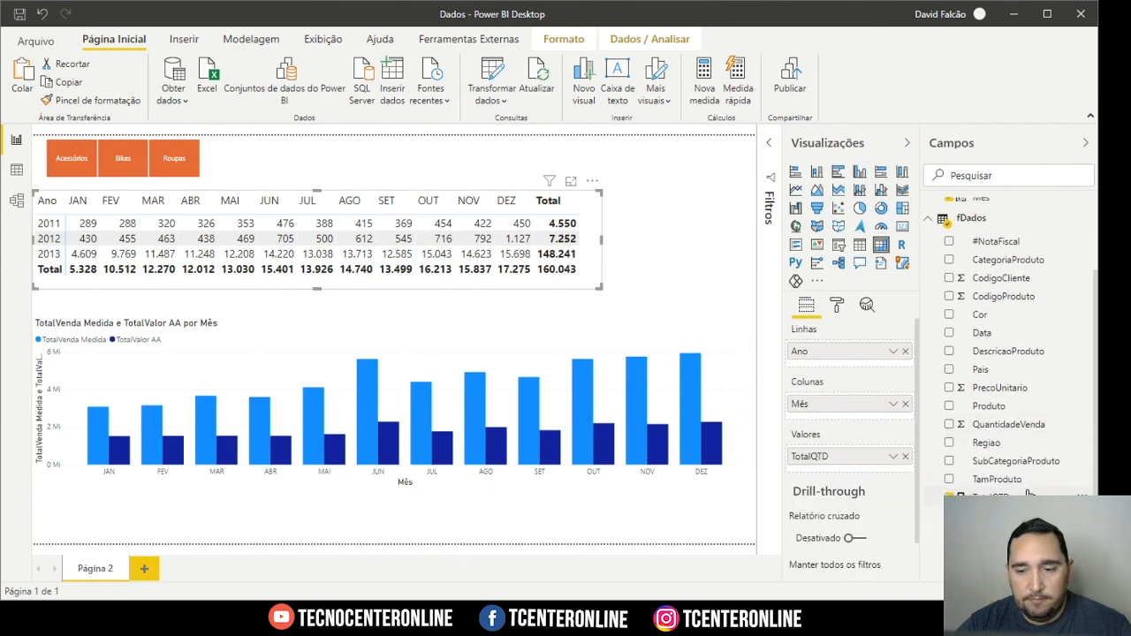
left_click(950, 497)
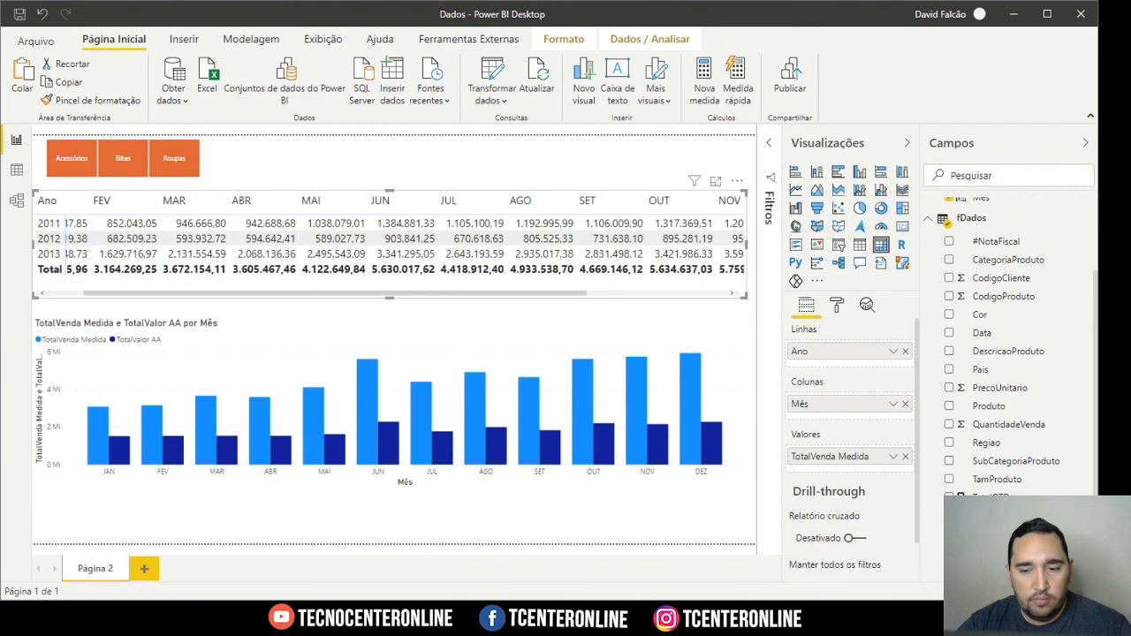
Try data labels on the clustered column chart and turn them off again.
left_click(486, 321)
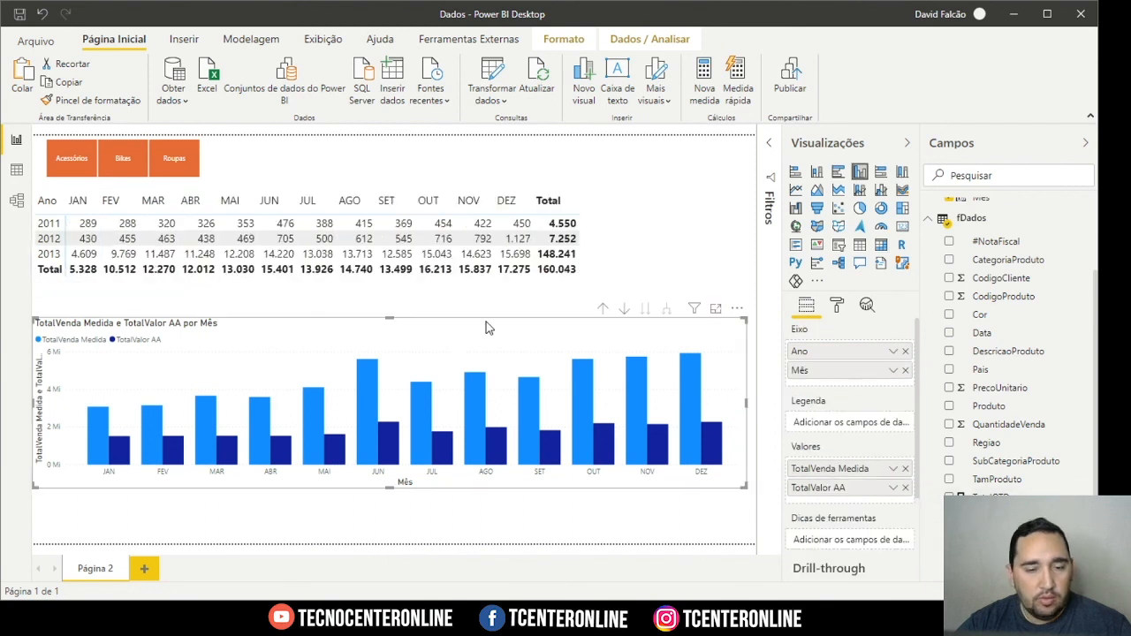
left_click(837, 304)
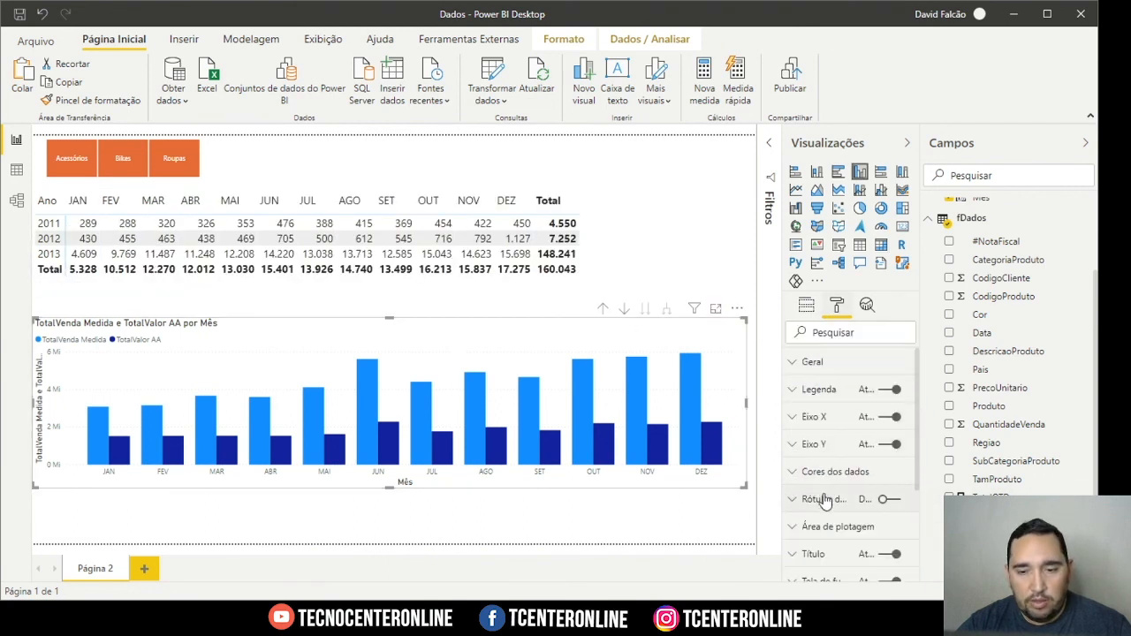
left_click(886, 501)
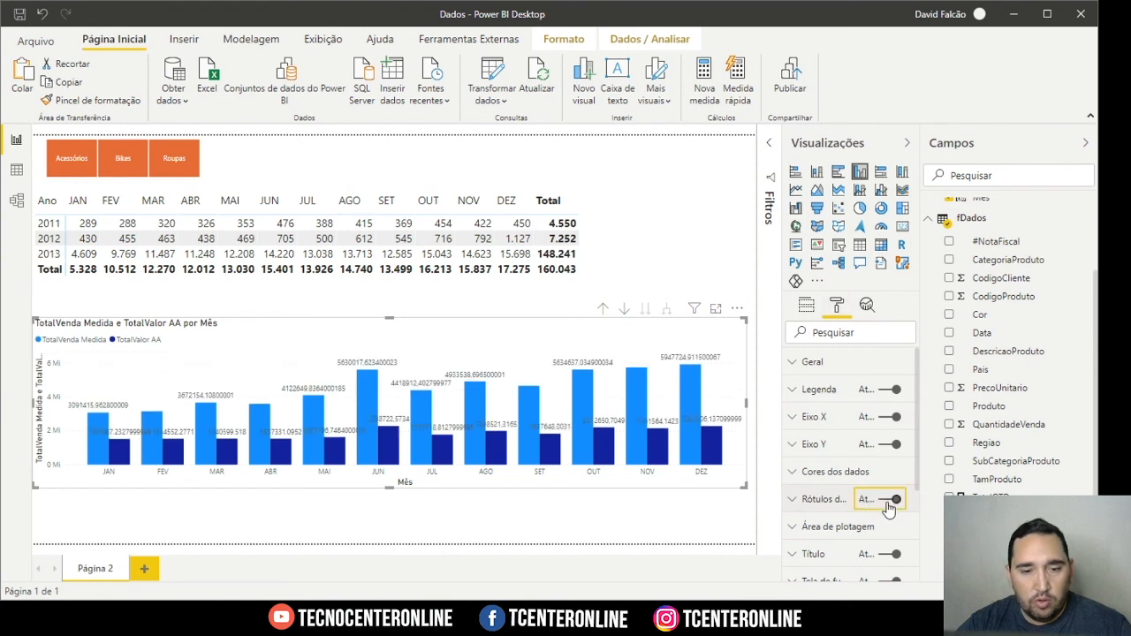
left_click(888, 504)
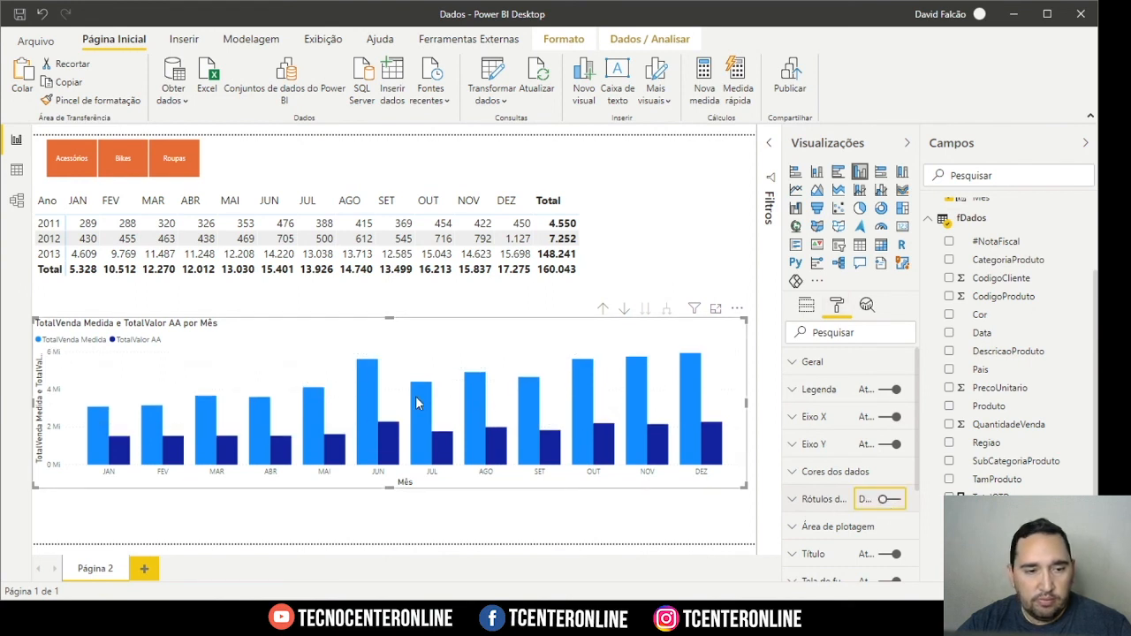